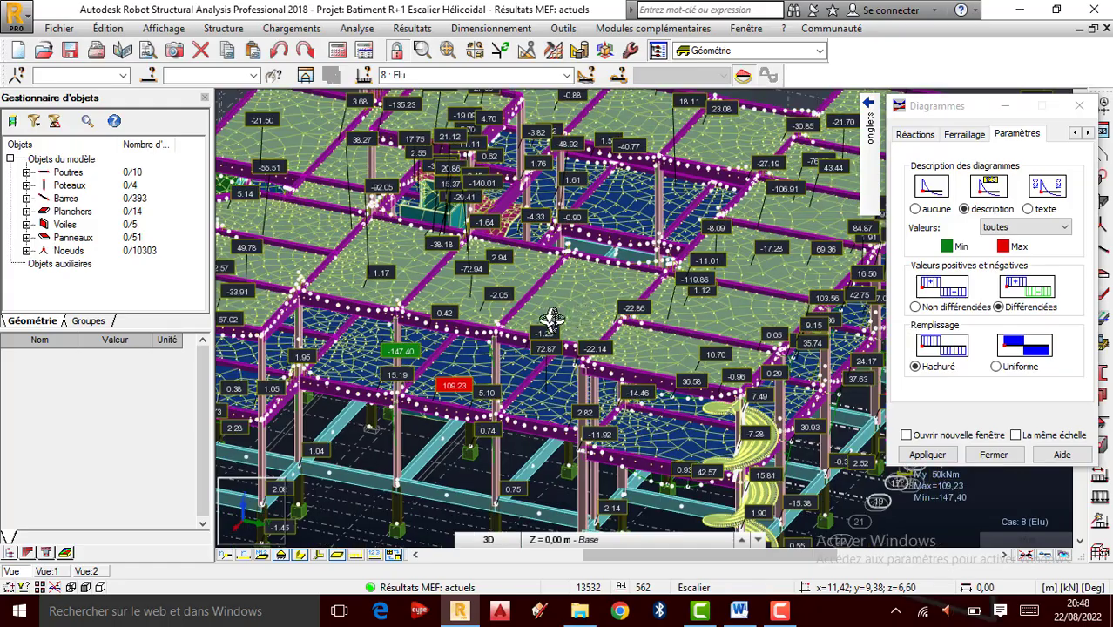
# Step: Examine the My bending moment diagrams and value labels across the whole 3D frame for the ELU case, facing the corner at axis A
pyautogui.scroll(-1, 503, 340)
pyautogui.keyDown('shift'); pyautogui.moveTo(540, 332); pyautogui.dragTo(563, 266, button='middle'); pyautogui.keyUp('shift')
pyautogui.scroll(1, 529, 301)
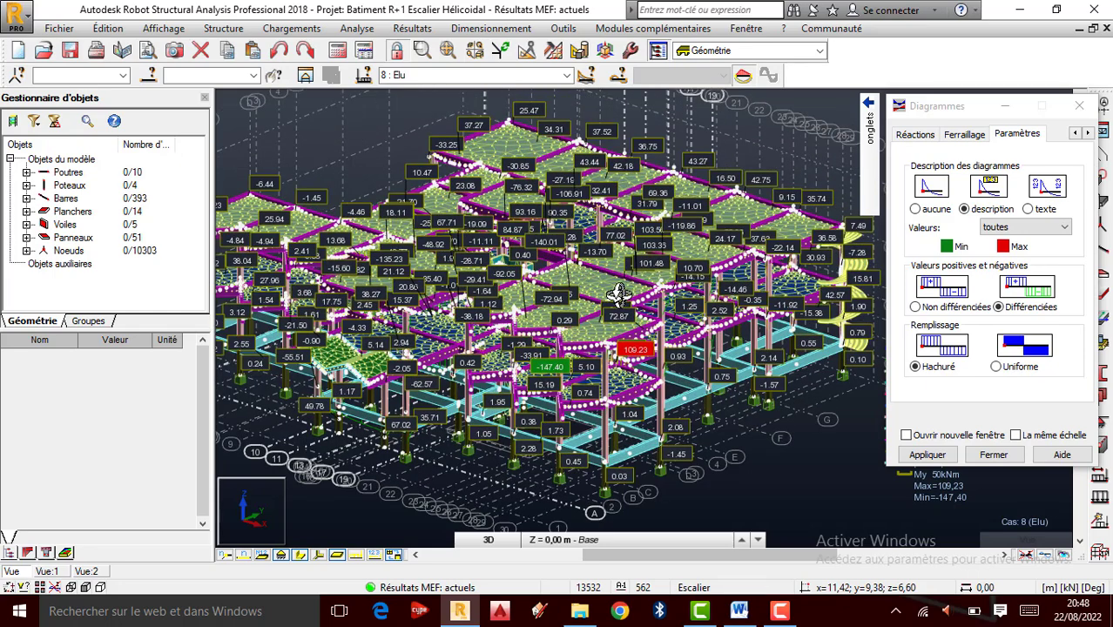
pyautogui.scroll(-1, 619, 299)
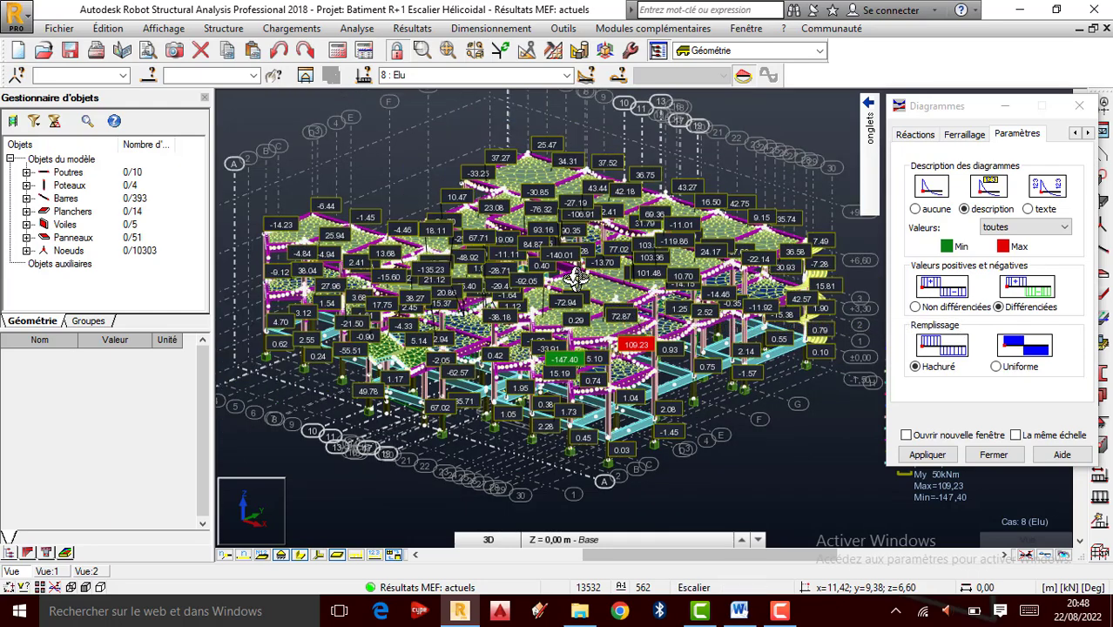
pyautogui.scroll(2, 570, 283)
pyautogui.scroll(2, 570, 246)
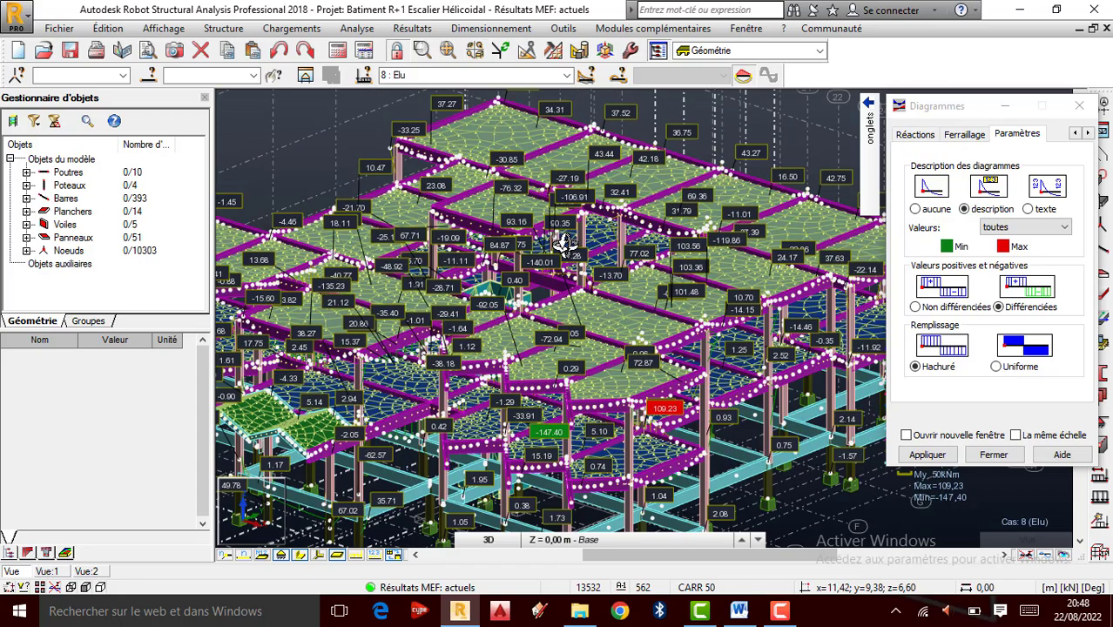
pyautogui.scroll(-3, 736, 276)
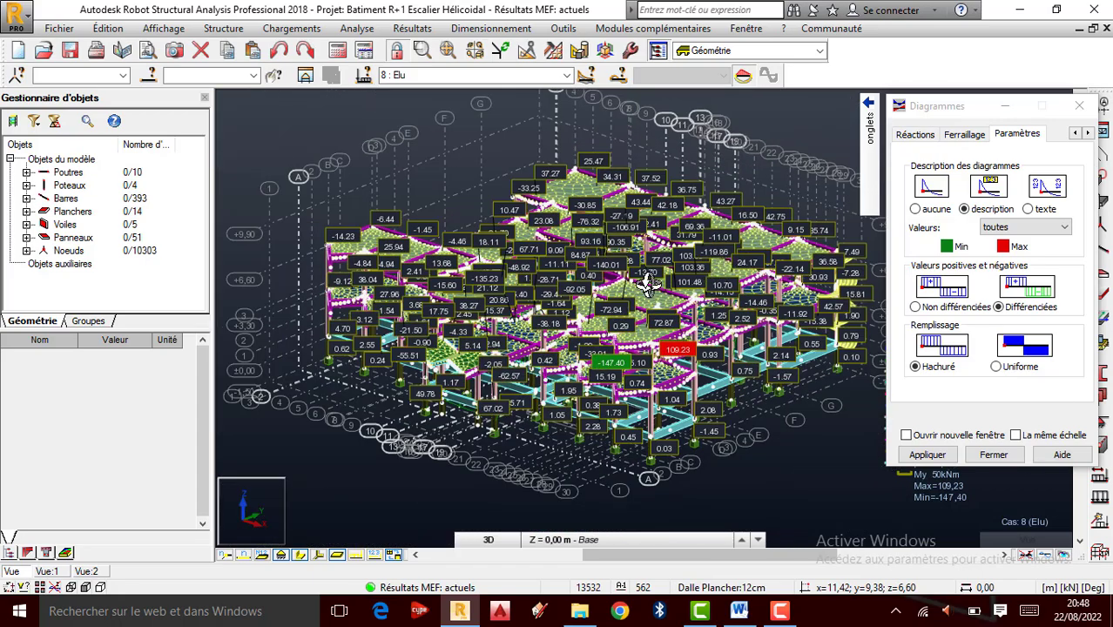
pyautogui.scroll(1, 649, 285)
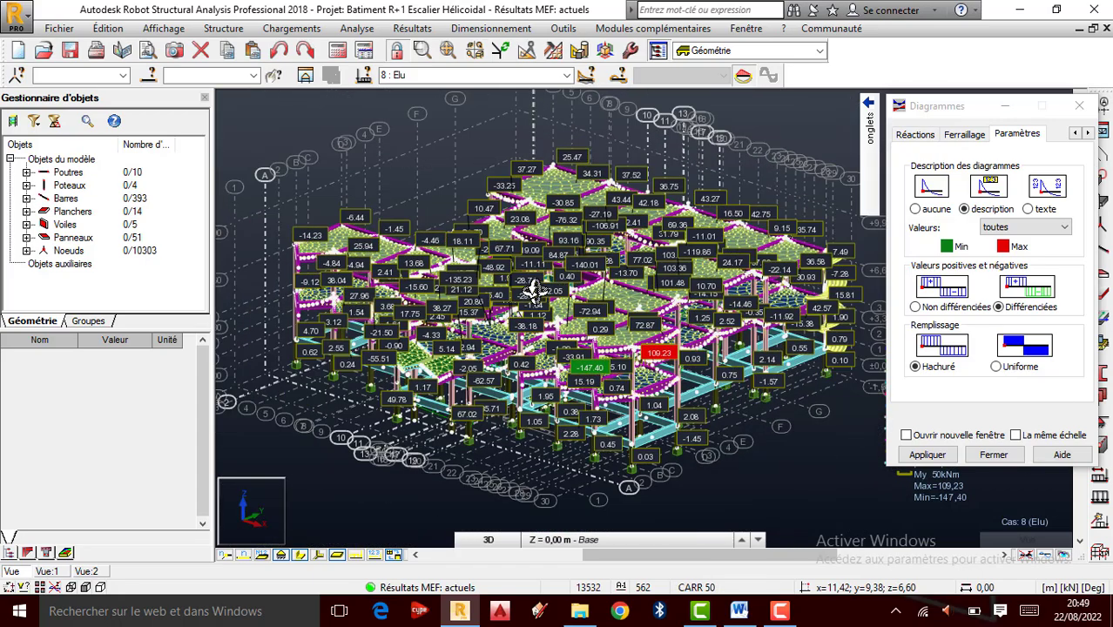
pyautogui.scroll(1, 650, 360)
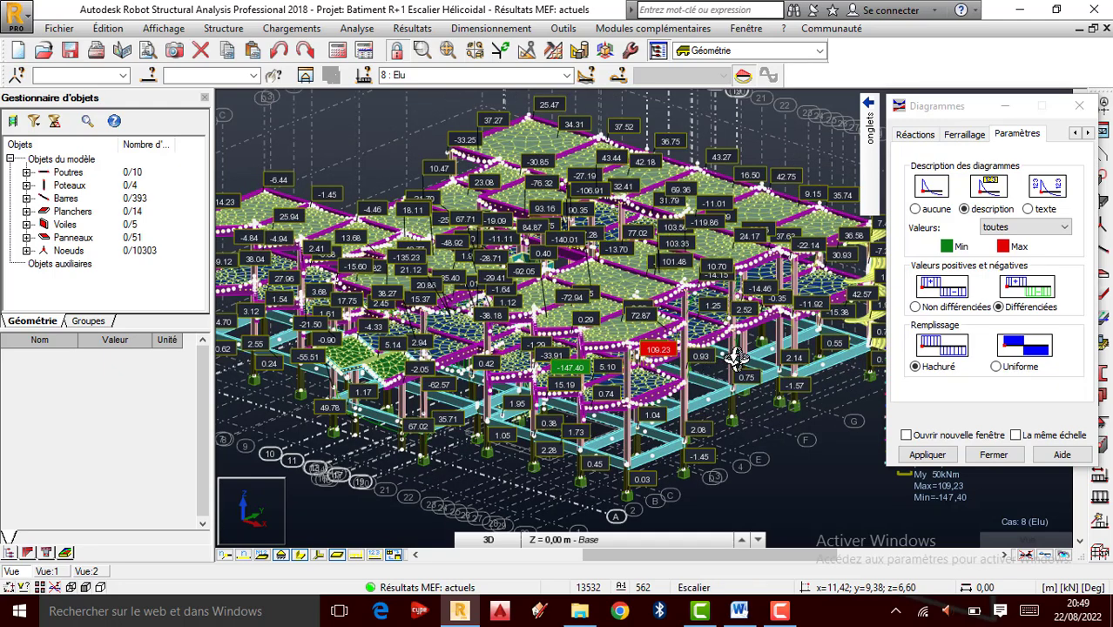
pyautogui.scroll(1, 736, 358)
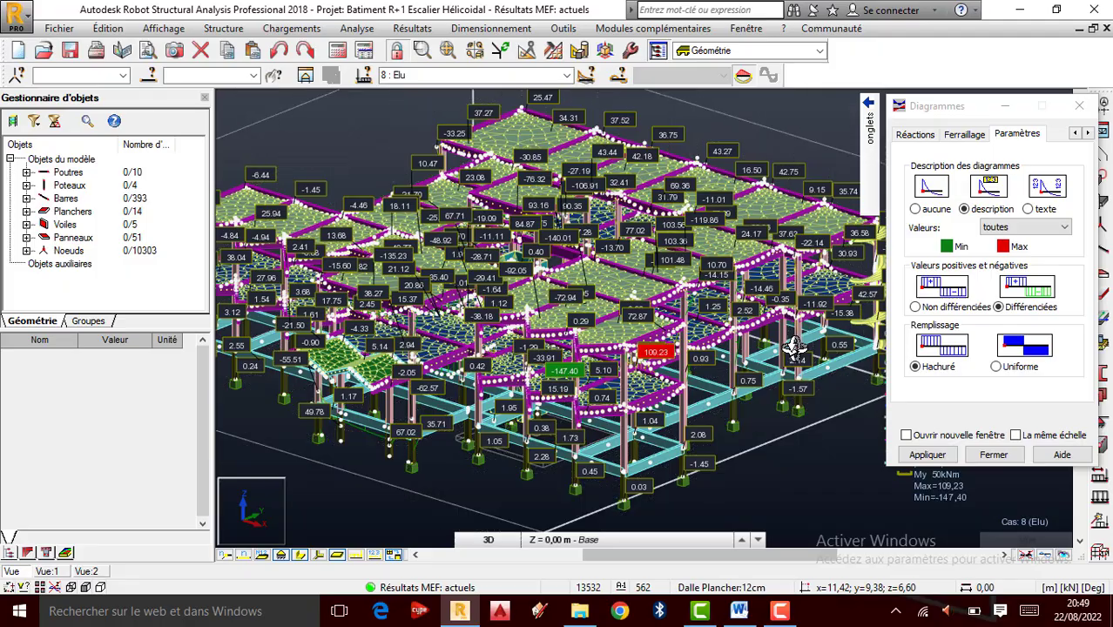
# Step: Inspect the ELU My moment diagrams along the façade with the helical staircase, including the beams carrying the extreme values
pyautogui.keyDown('shift'); pyautogui.moveTo(795, 347); pyautogui.dragTo(683, 345, button='middle'); pyautogui.keyUp('shift')
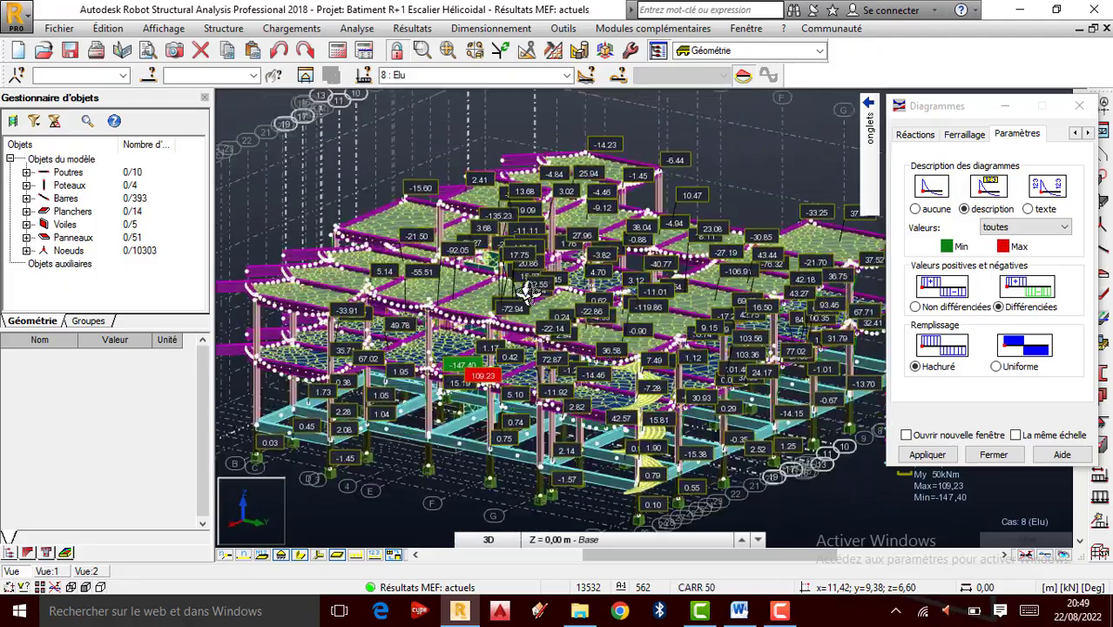
pyautogui.keyDown('shift'); pyautogui.moveTo(530, 292); pyautogui.dragTo(527, 314, button='middle'); pyautogui.keyUp('shift')
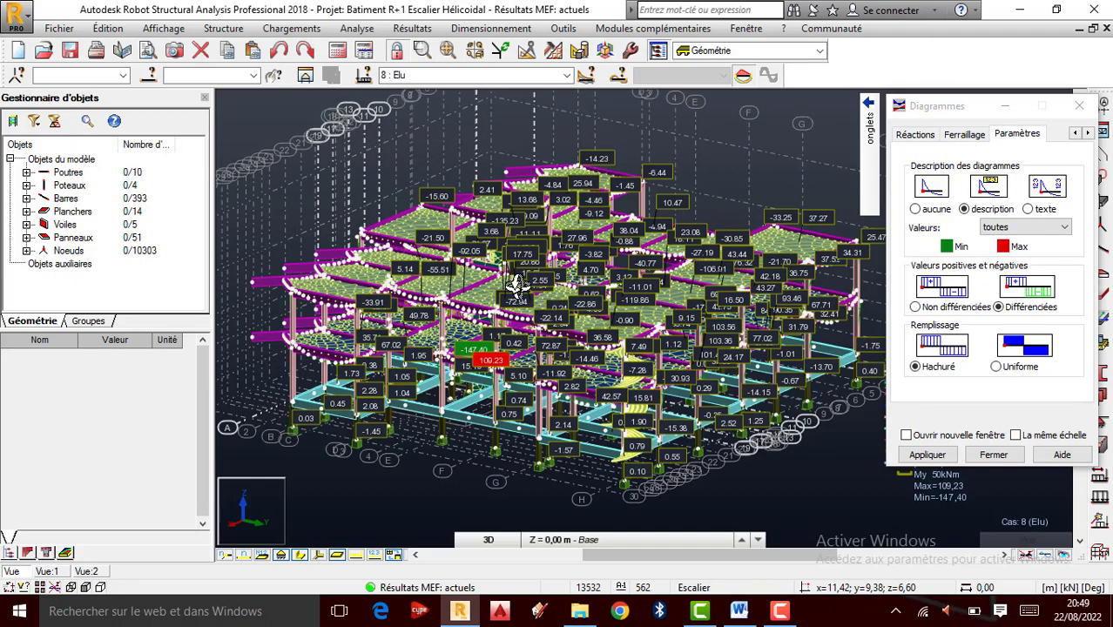
pyautogui.scroll(2, 514, 286)
pyautogui.keyDown('shift'); pyautogui.moveTo(521, 262); pyautogui.dragTo(501, 325, button='middle'); pyautogui.keyUp('shift')
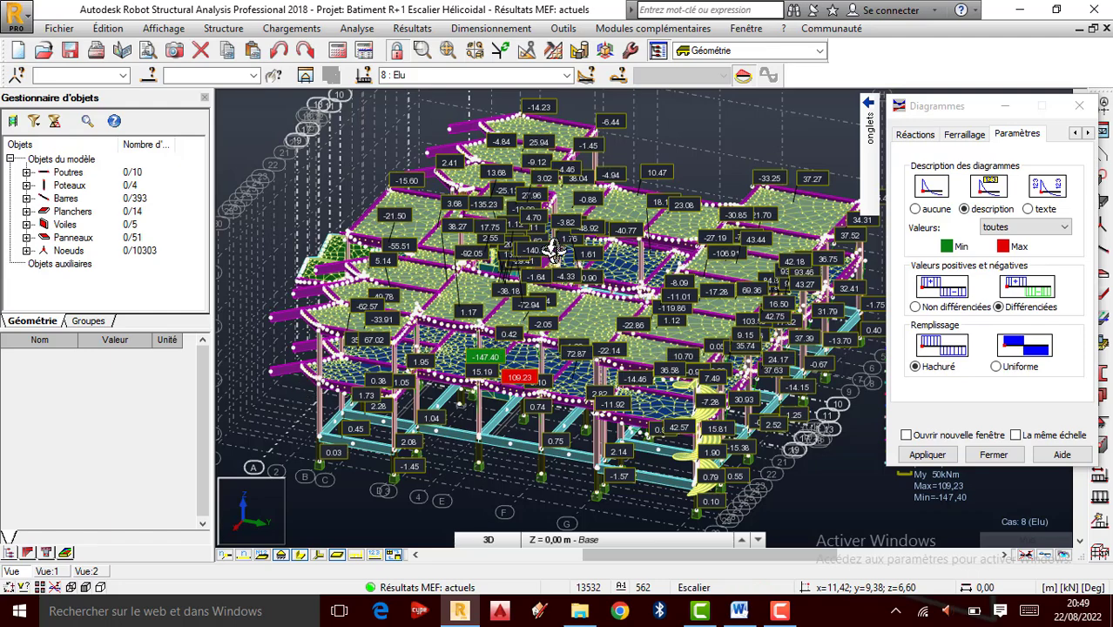
pyautogui.moveTo(493, 266); pyautogui.dragTo(540, 298)
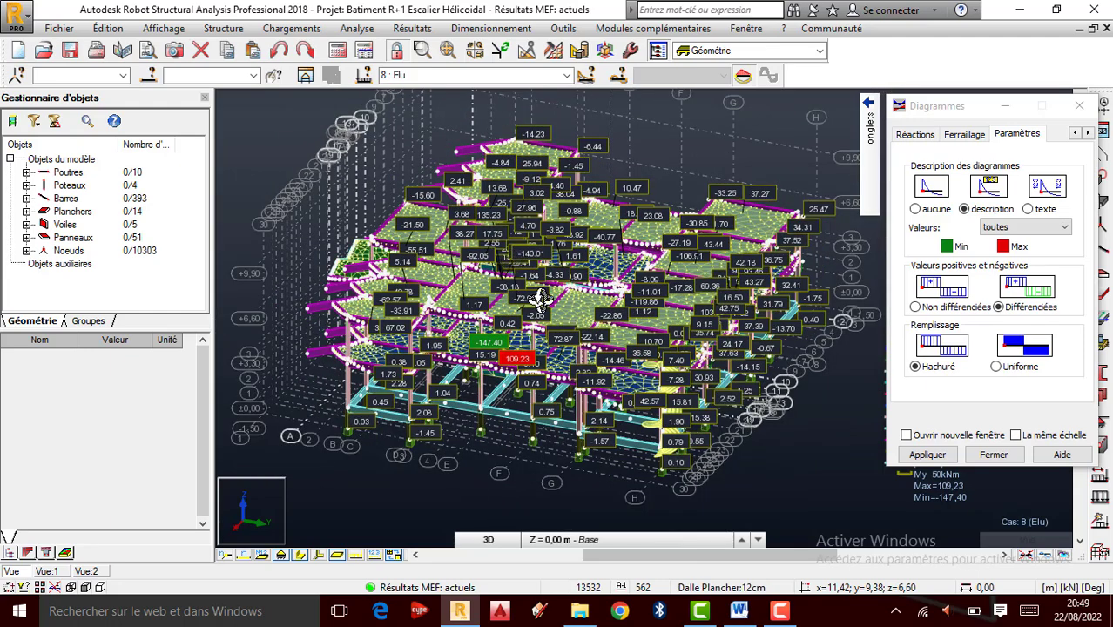
pyautogui.scroll(1, 540, 298)
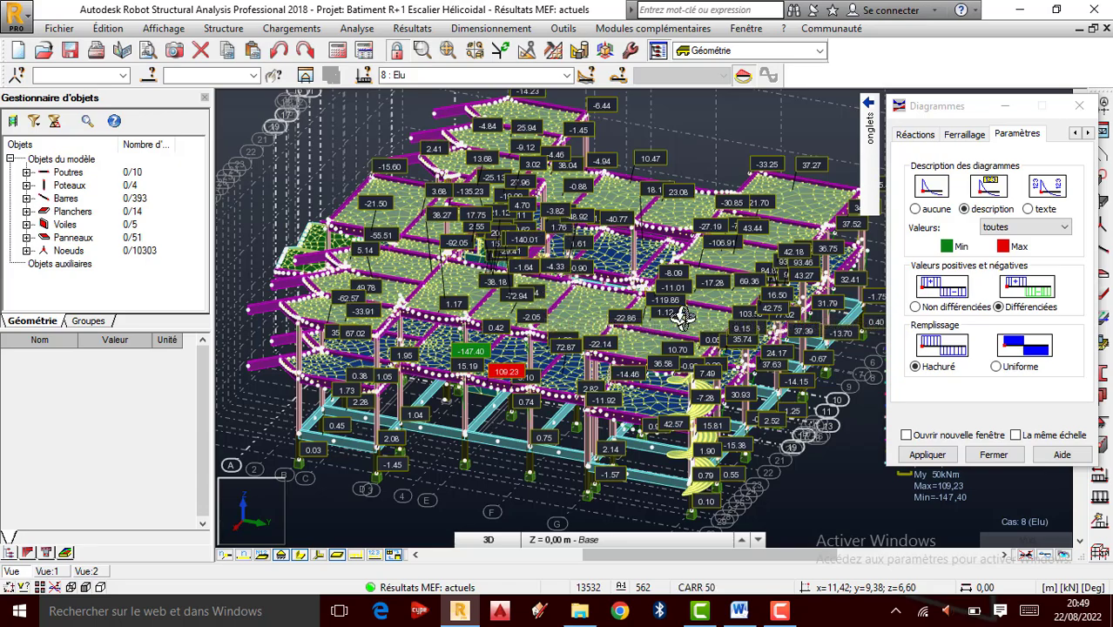
pyautogui.scroll(2, 683, 317)
pyautogui.scroll(-2, 542, 285)
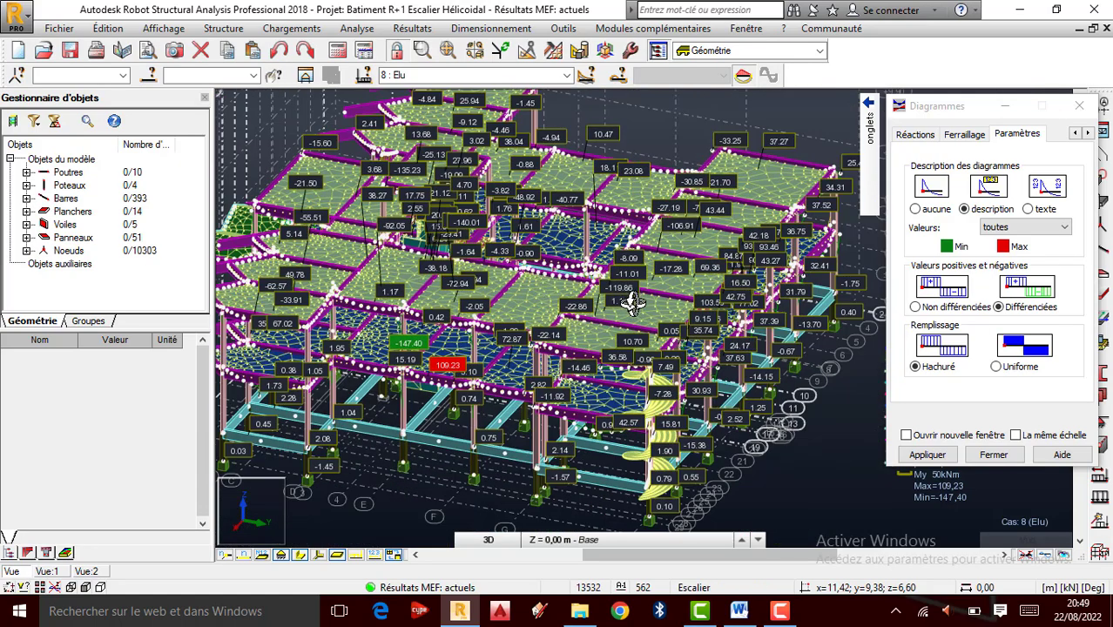
pyautogui.scroll(-1, 629, 302)
pyautogui.scroll(-1, 535, 288)
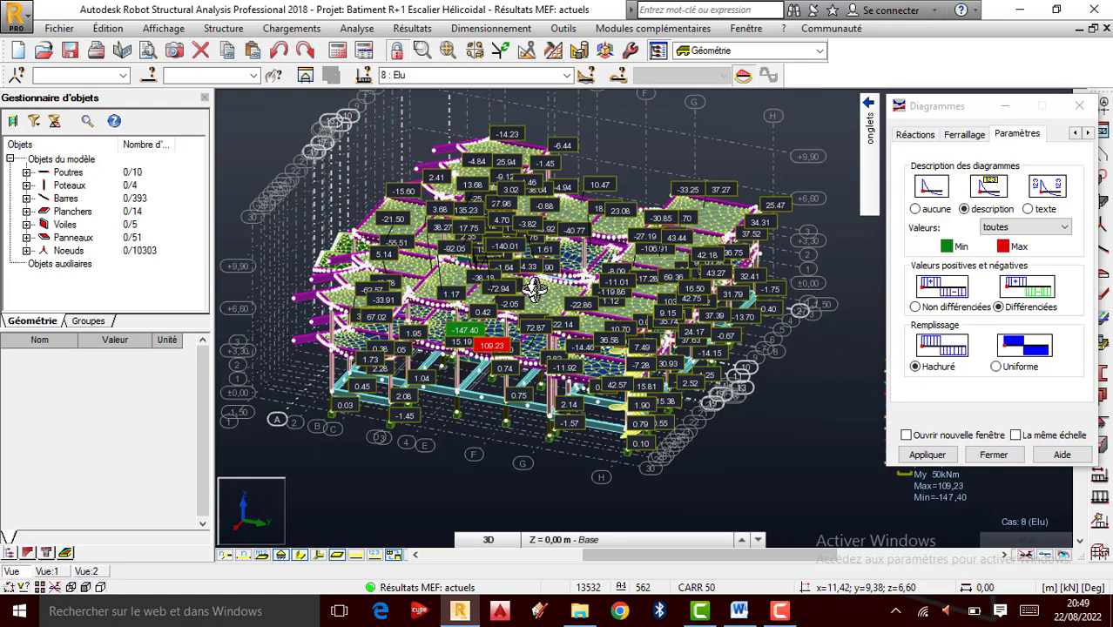
pyautogui.scroll(1, 535, 288)
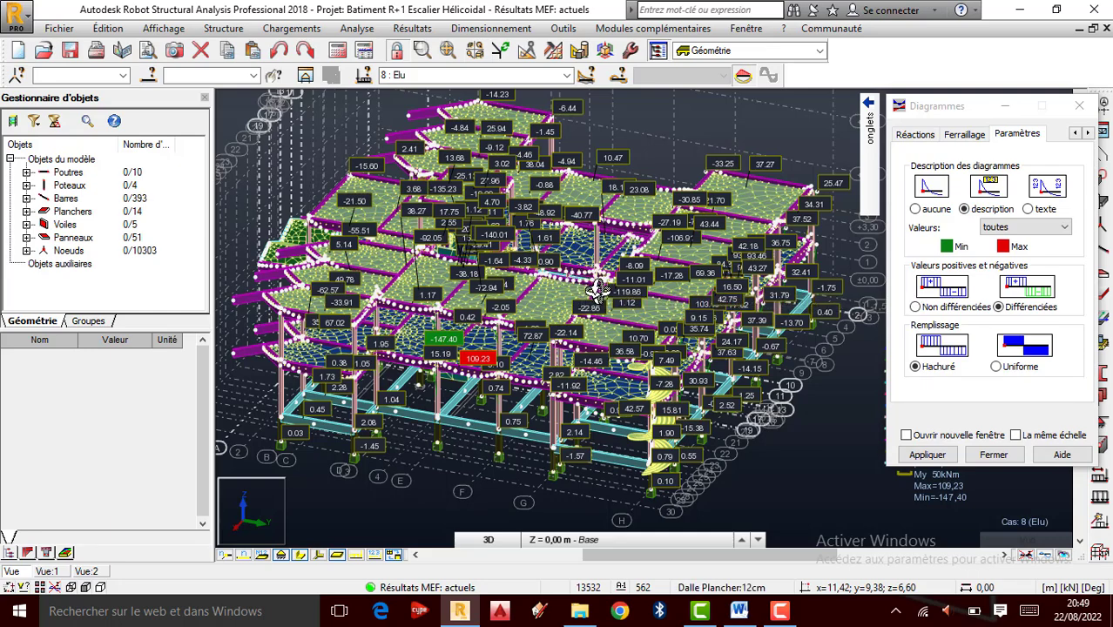
pyautogui.scroll(-1, 565, 266)
pyautogui.scroll(1, 547, 250)
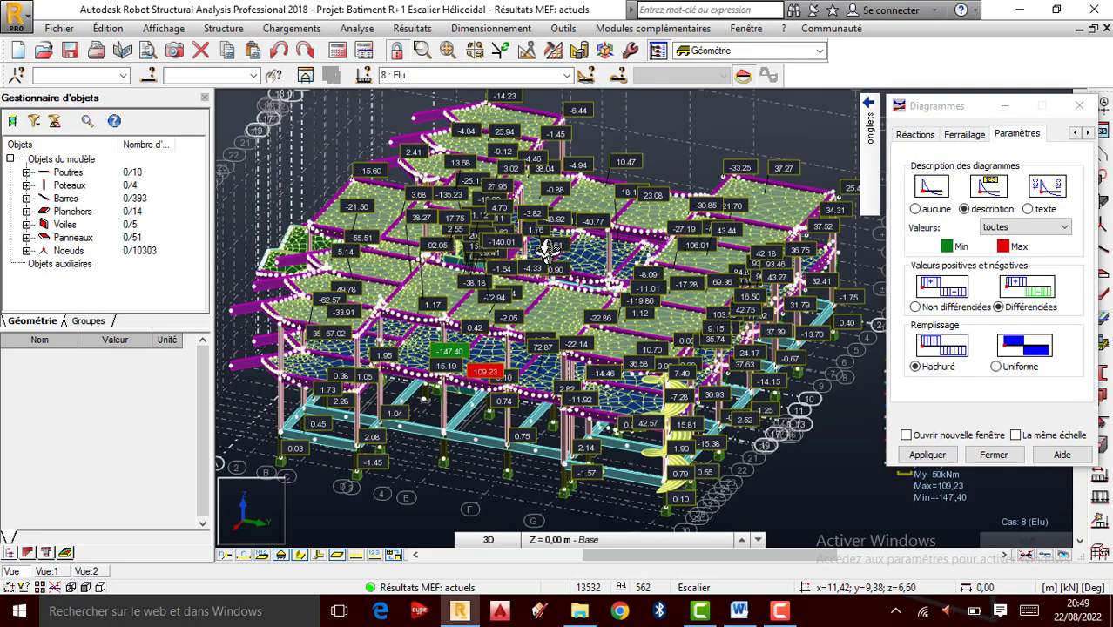
pyautogui.scroll(-1, 650, 255)
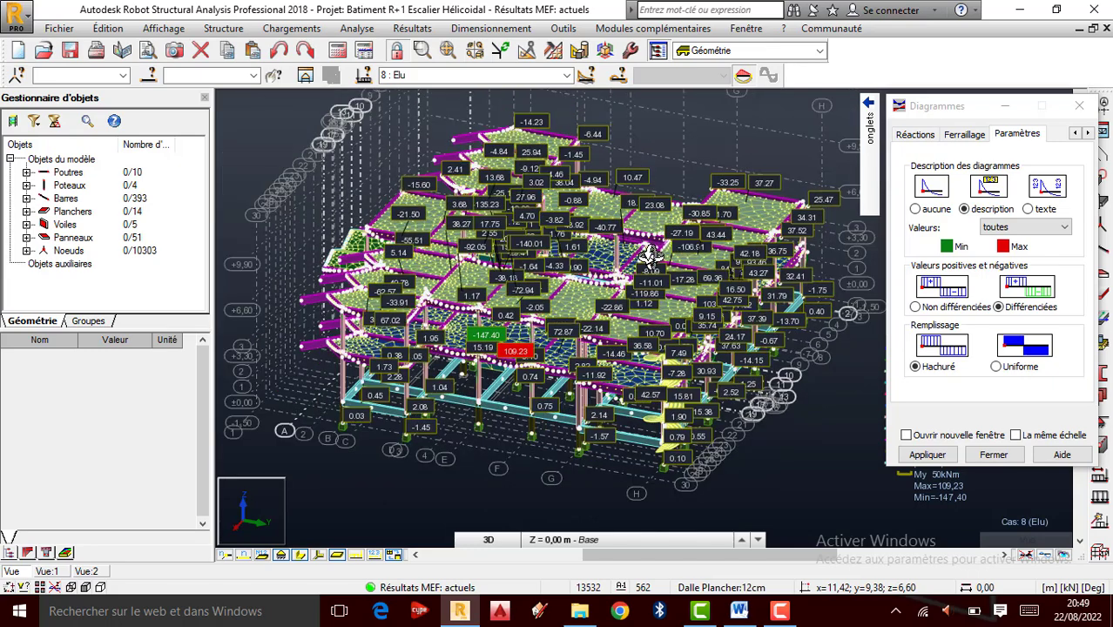
pyautogui.scroll(1, 590, 263)
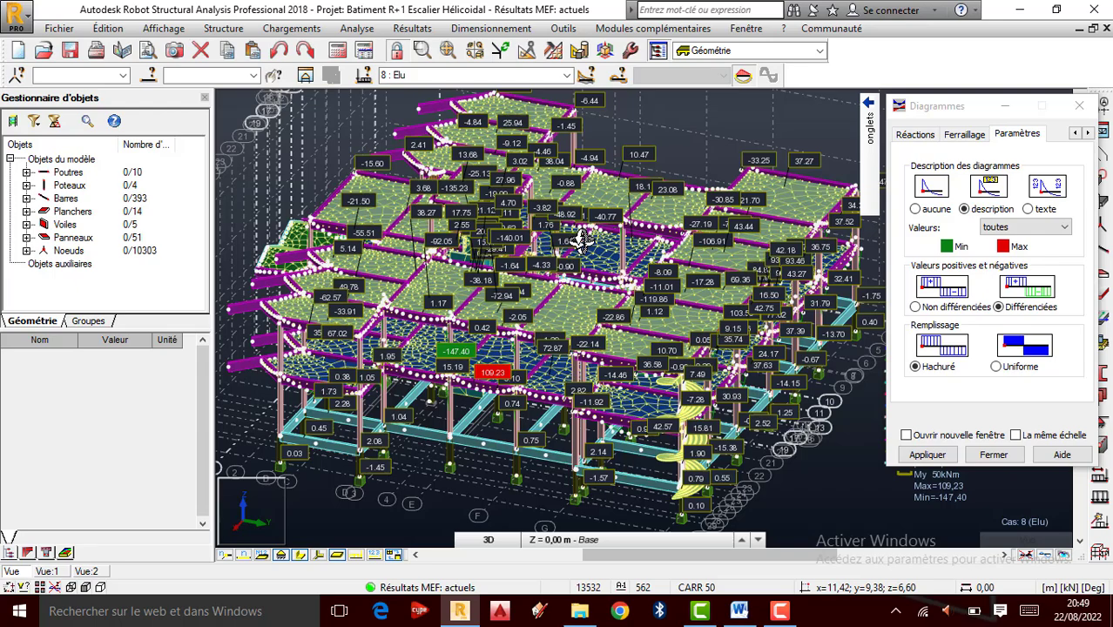
pyautogui.keyDown('shift'); pyautogui.moveTo(582, 242); pyautogui.dragTo(537, 268, button='middle'); pyautogui.keyUp('shift')
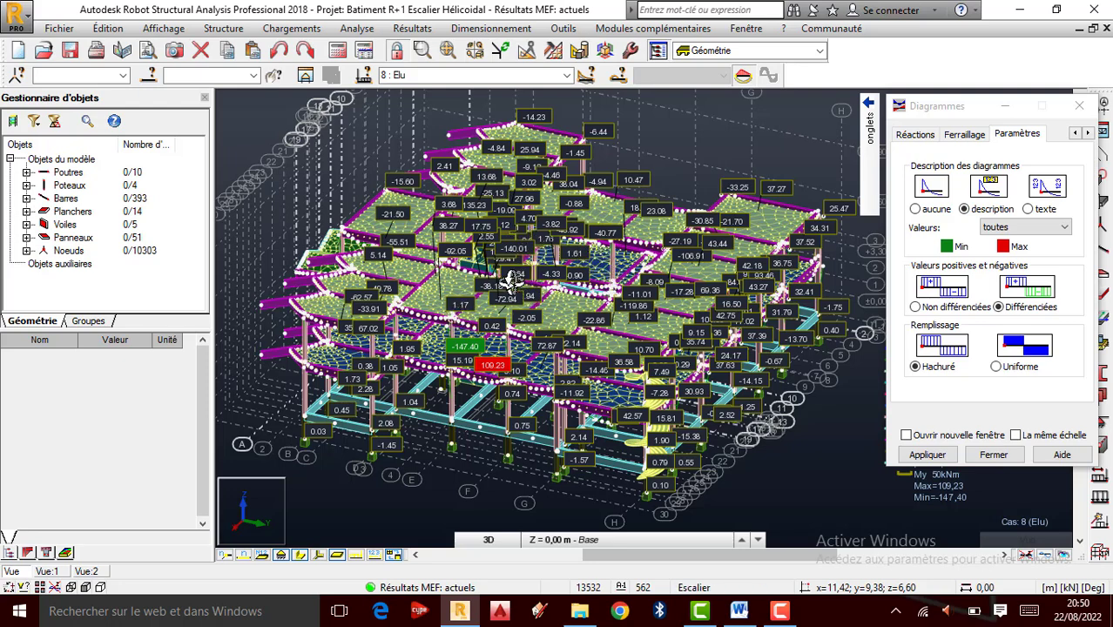
# Step: Review the ELU My moment labels around the building's axis A corner, comparing the minimum and maximum locations with the surrounding beams and columns
pyautogui.moveTo(487, 296); pyautogui.dragTo(495, 241, button='middle')
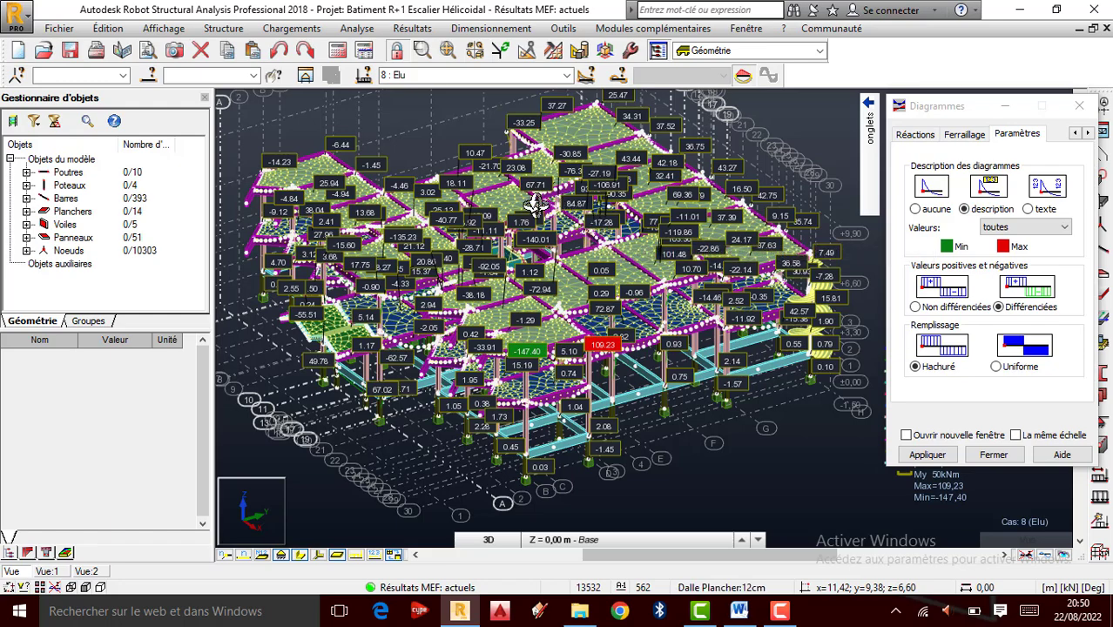
pyautogui.scroll(2, 536, 203)
pyautogui.scroll(-1, 535, 218)
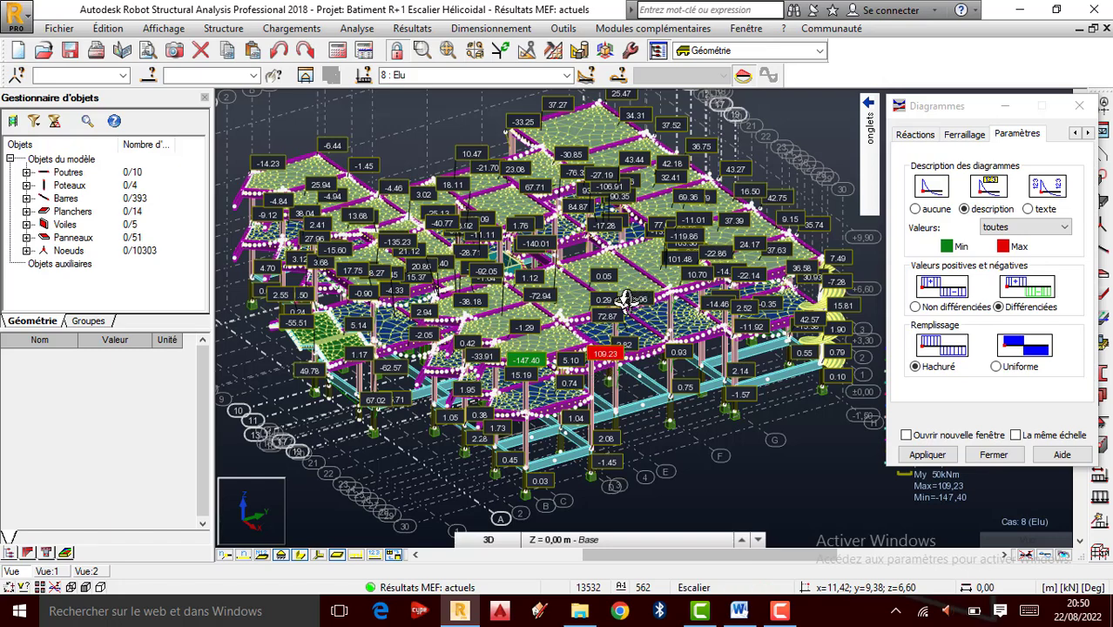
pyautogui.scroll(2, 565, 397)
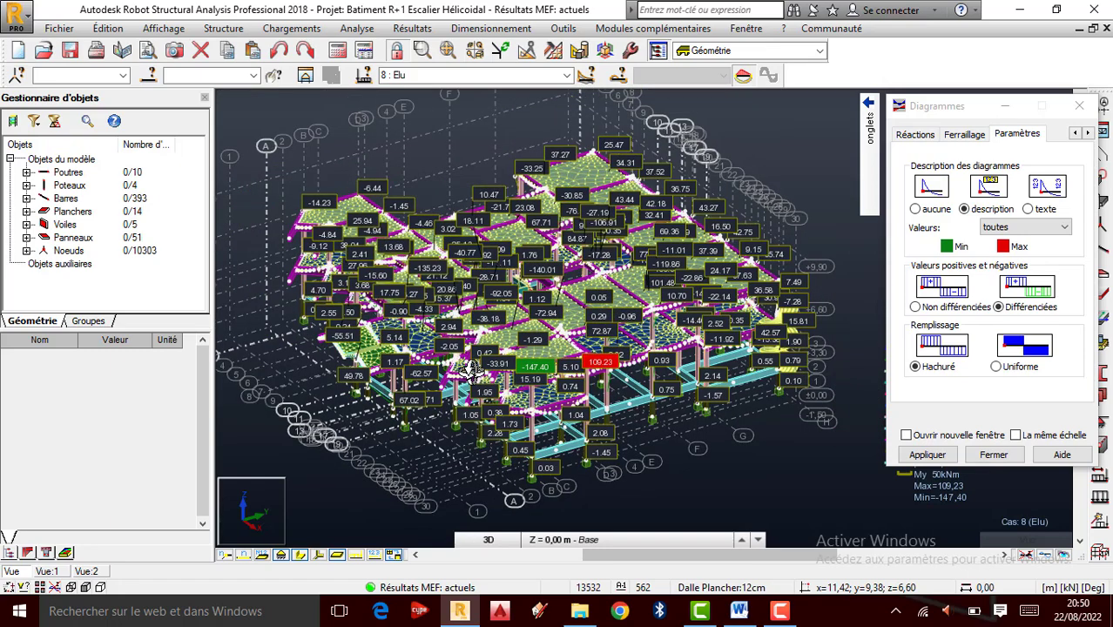
pyautogui.keyDown('shift'); pyautogui.moveTo(544, 433); pyautogui.dragTo(564, 423, button='middle'); pyautogui.keyUp('shift')
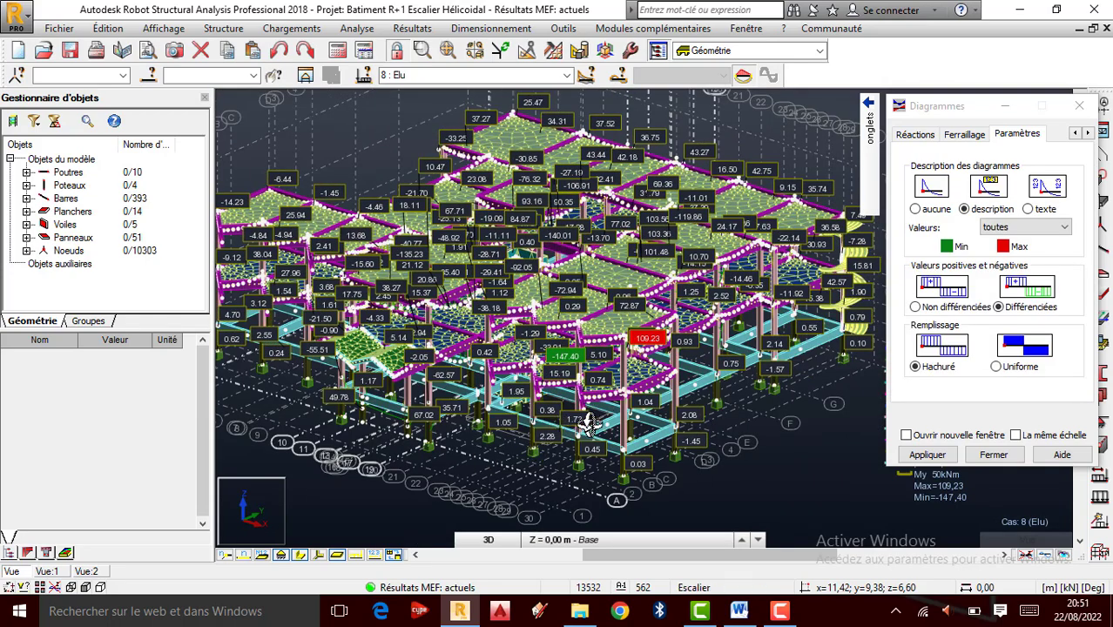
pyautogui.scroll(2, 518, 422)
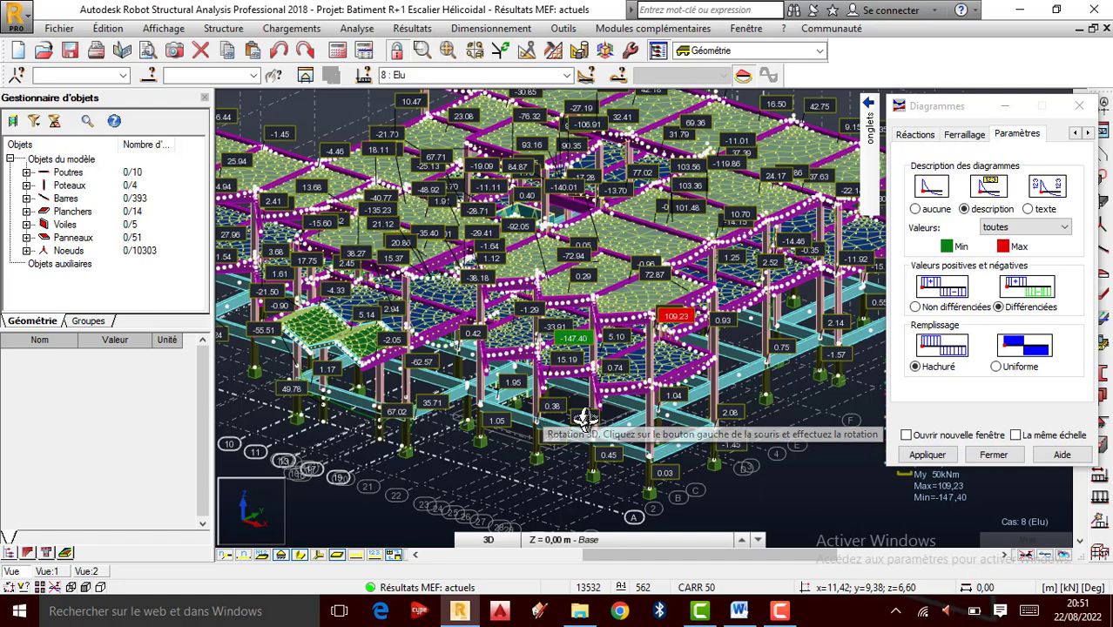
pyautogui.scroll(-2, 541, 410)
pyautogui.scroll(-2, 607, 384)
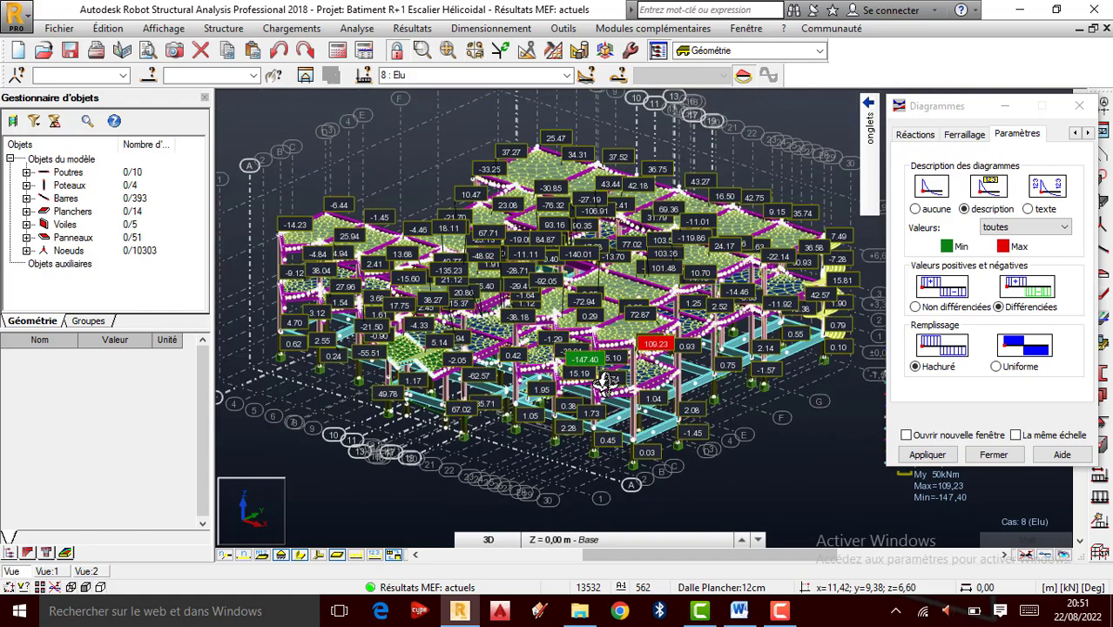
pyautogui.scroll(2, 516, 389)
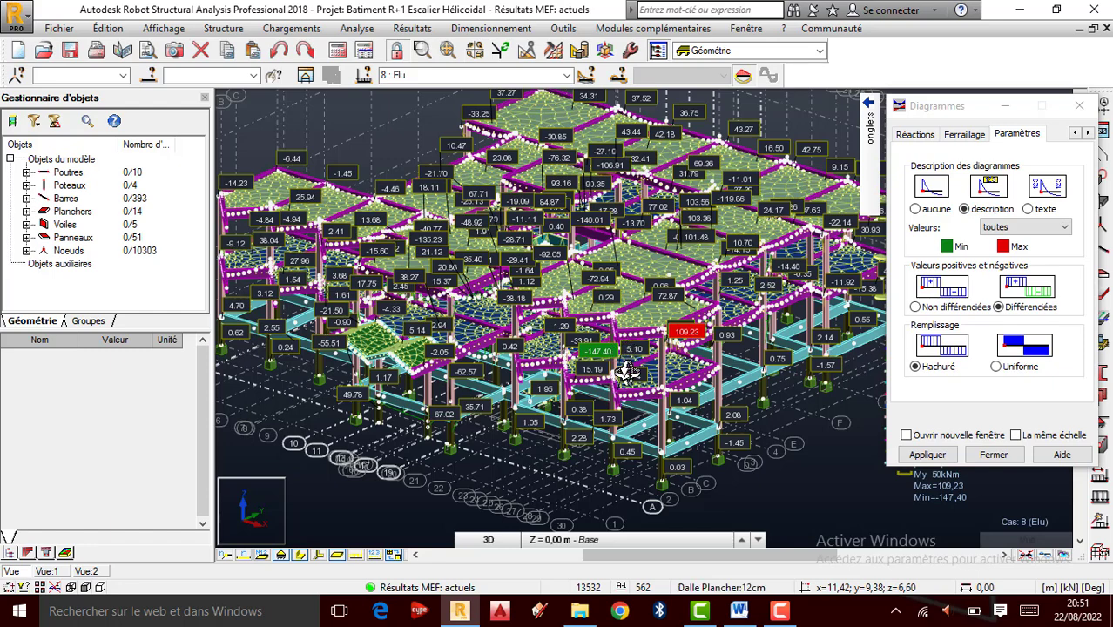
pyautogui.scroll(-1, 624, 354)
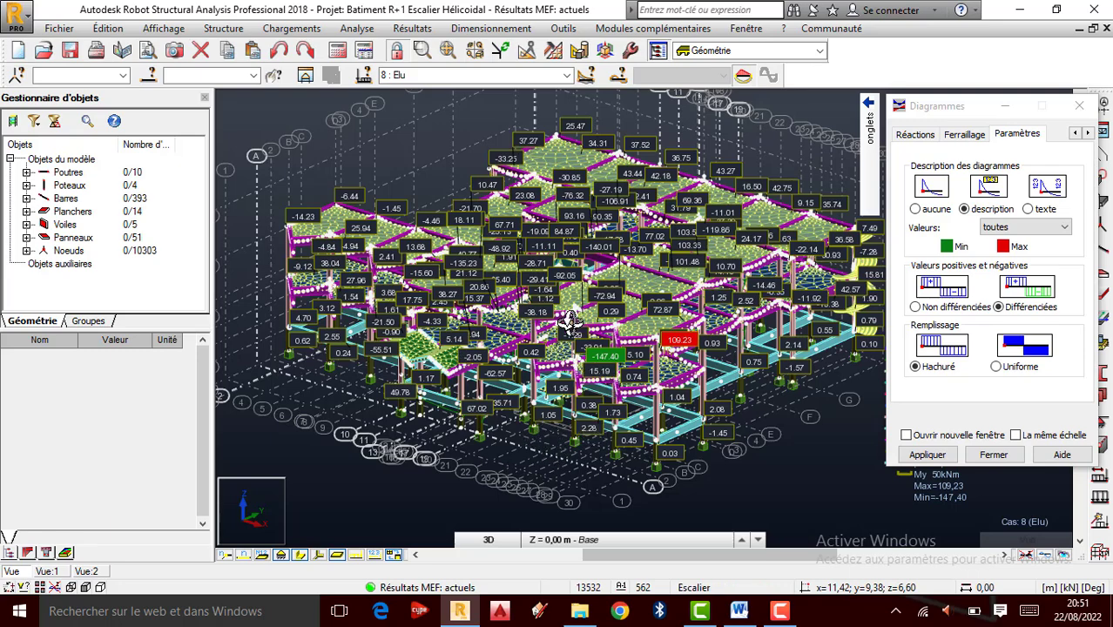
pyautogui.scroll(1, 577, 394)
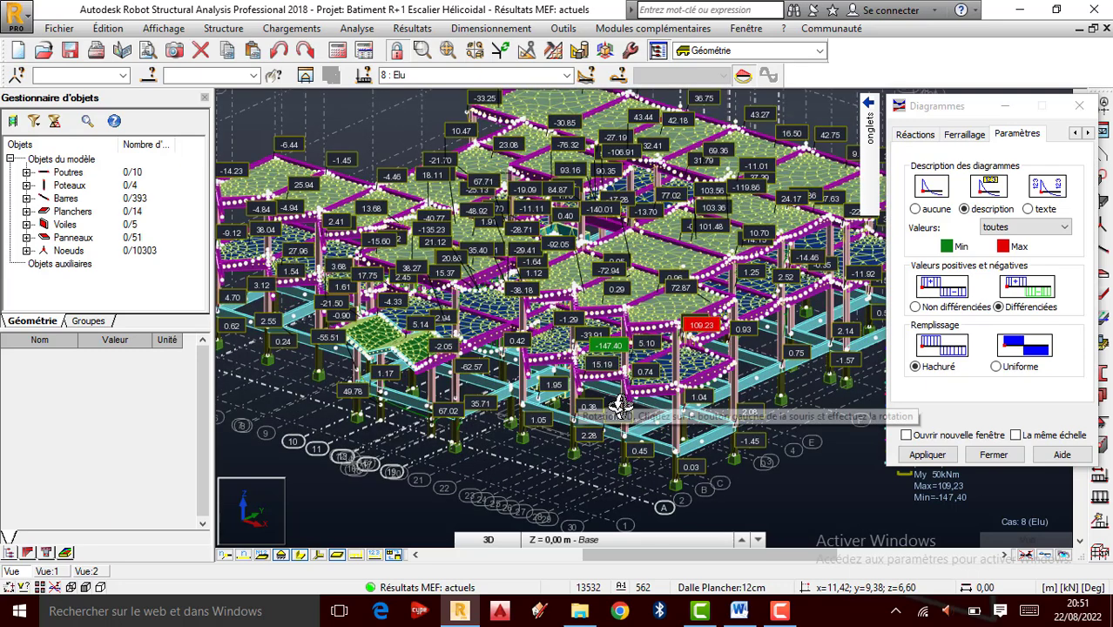
pyautogui.scroll(1, 571, 390)
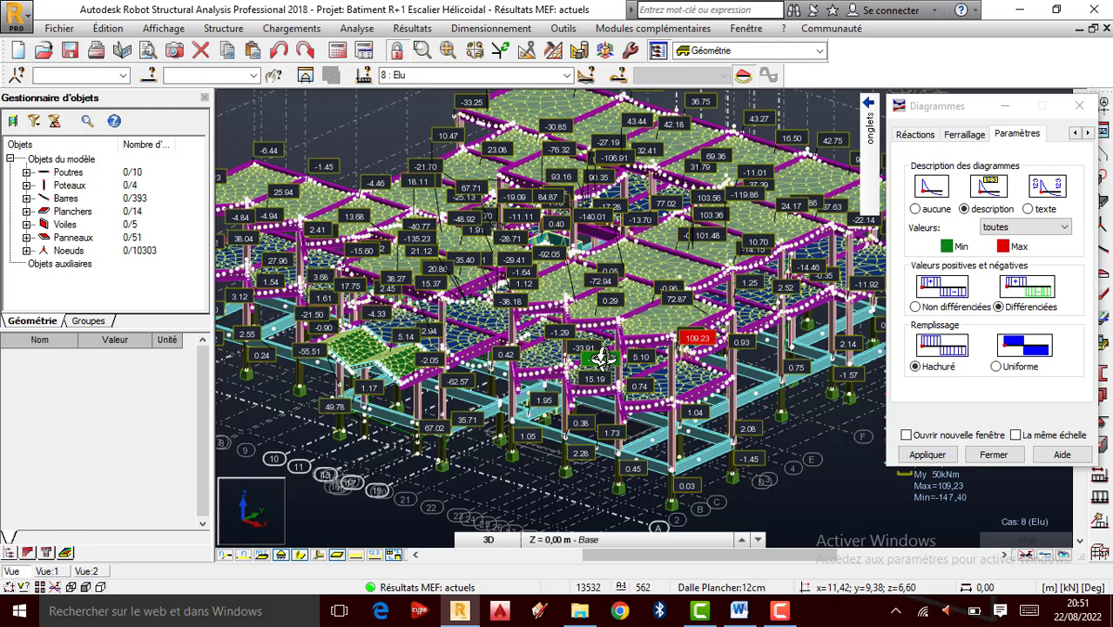
# Step: Examine the ELU My moments on the floor beams around the central stair opening, from low and raised viewpoints
pyautogui.scroll(-3, 619, 357)
pyautogui.scroll(4, 641, 341)
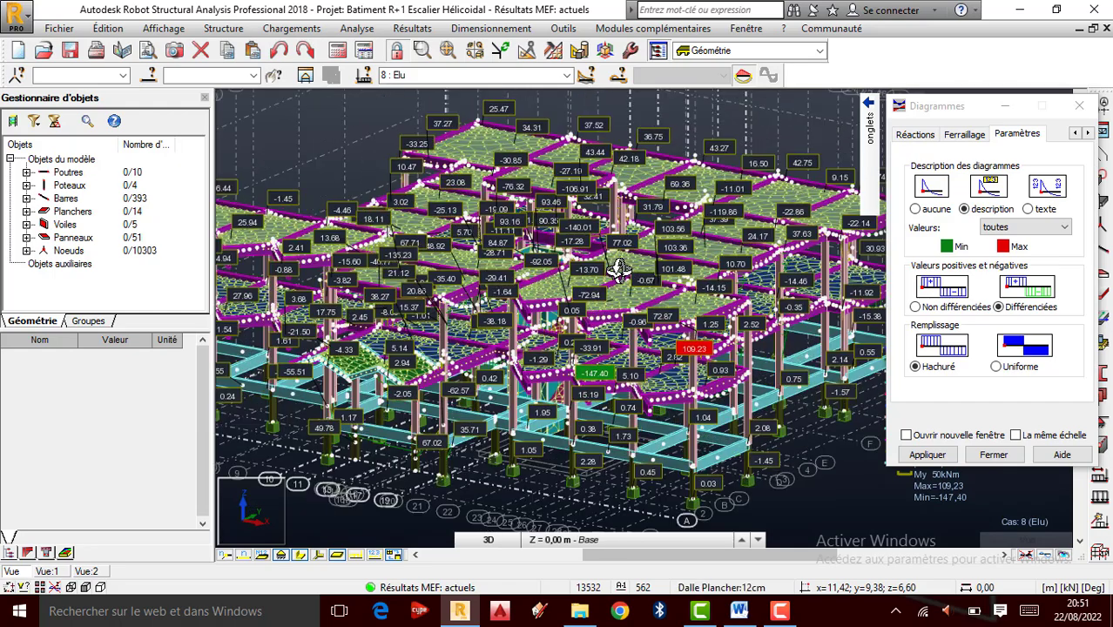
pyautogui.scroll(-2, 641, 284)
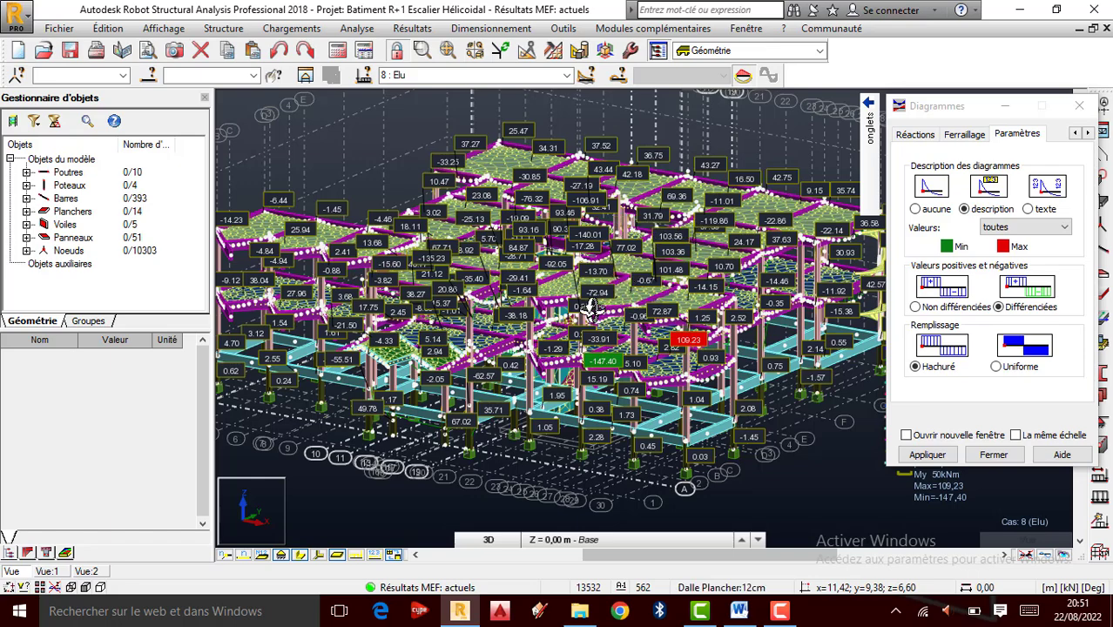
pyautogui.moveTo(634, 312)
pyautogui.keyDown('shift'); pyautogui.mouseDown(button='middle')
pyautogui.moveTo(615, 327)
pyautogui.moveTo(641, 340)
pyautogui.moveTo(632, 311)
pyautogui.mouseUp(button='middle'); pyautogui.keyUp('shift')
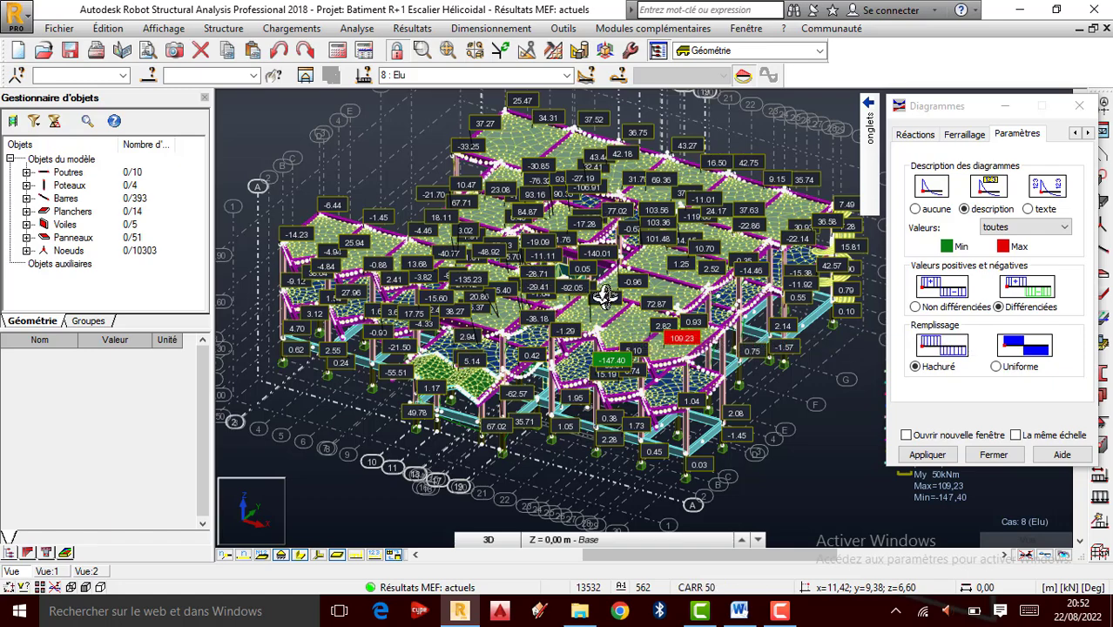
pyautogui.scroll(1, 605, 295)
pyautogui.scroll(-1, 575, 290)
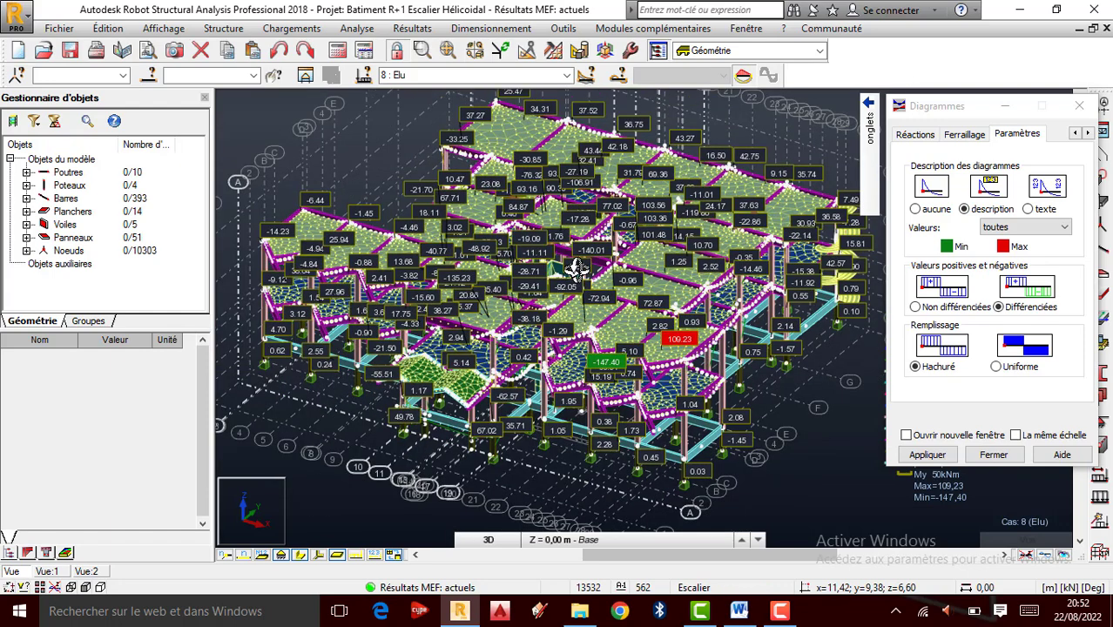
pyautogui.scroll(2, 601, 253)
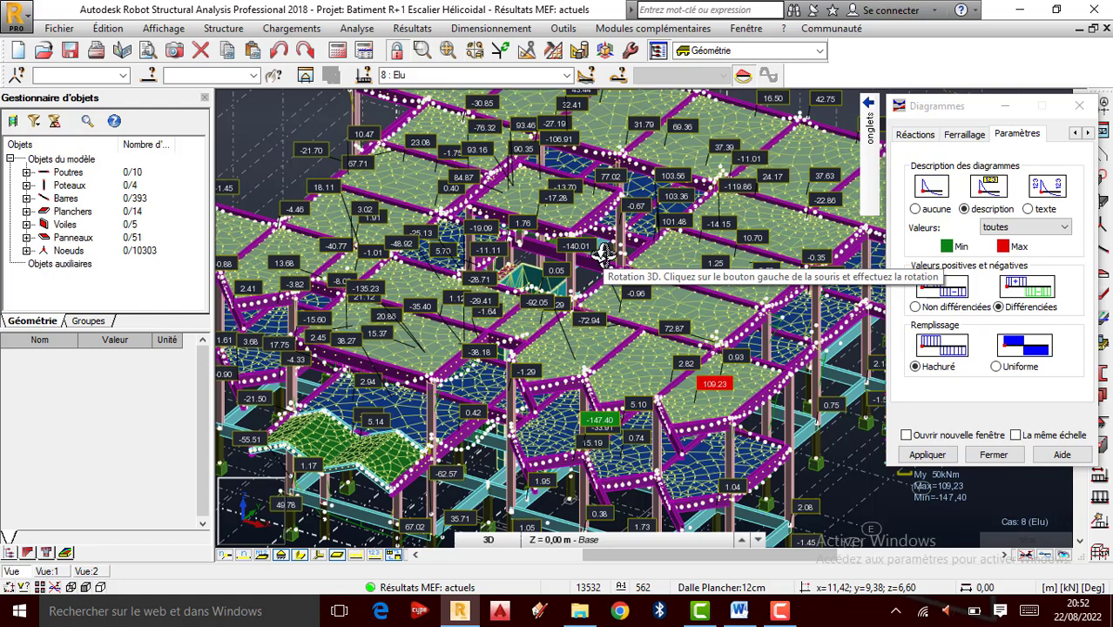
pyautogui.scroll(-1, 575, 242)
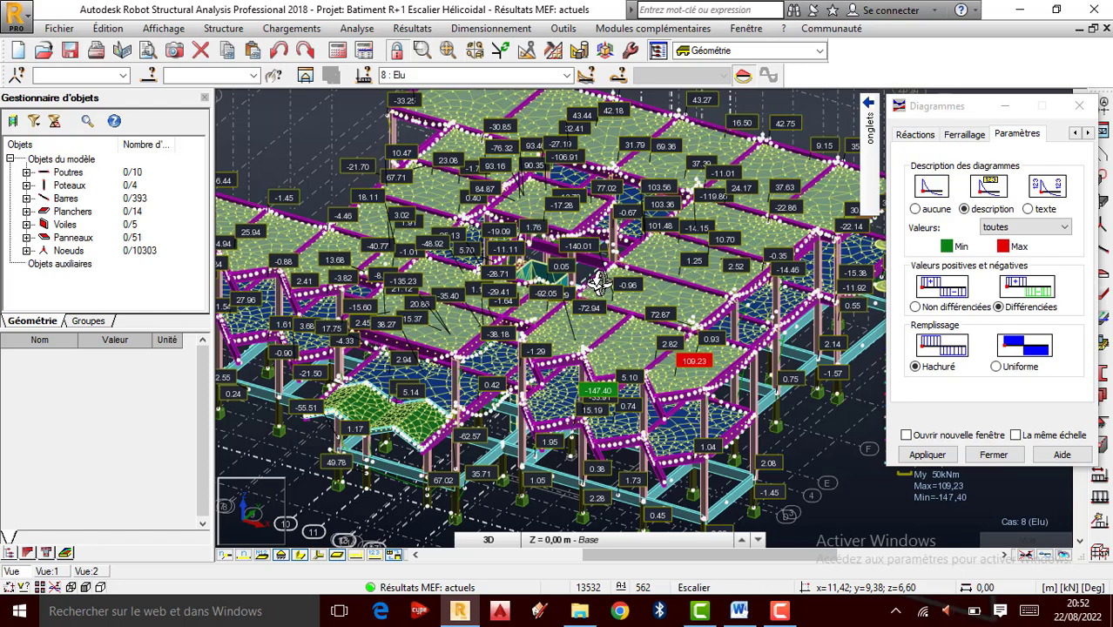
# Step: Limit the My diagram value labels to global extremes (extrêmes globaux) and apply it to the model
pyautogui.scroll(-1, 600, 290)
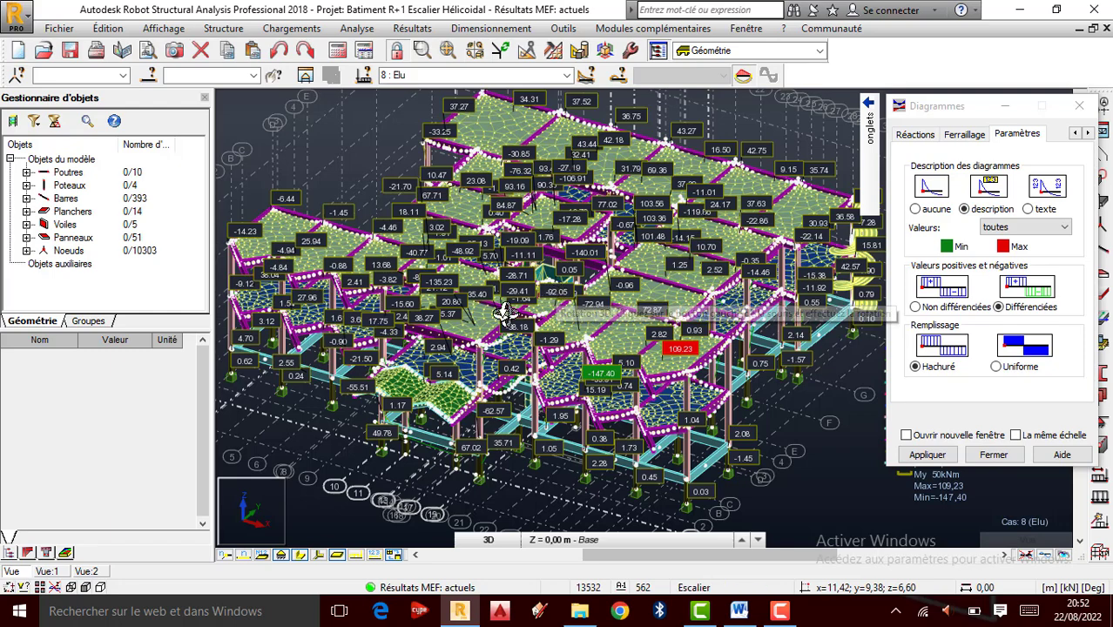
pyautogui.scroll(-1, 662, 282)
pyautogui.click(1031, 228)
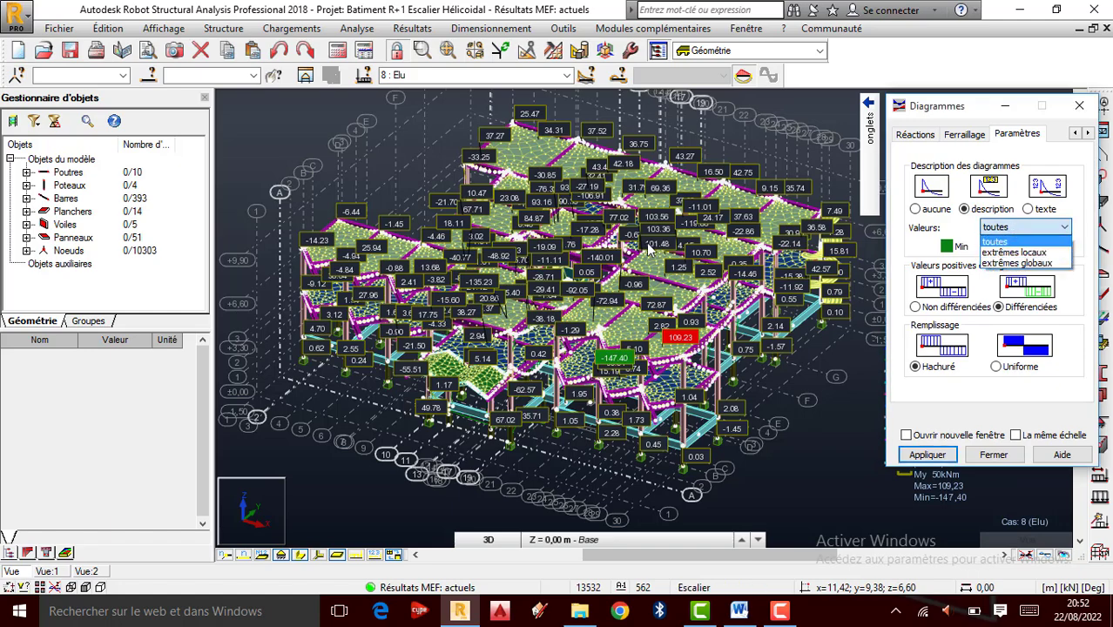
pyautogui.scroll(1, 646, 262)
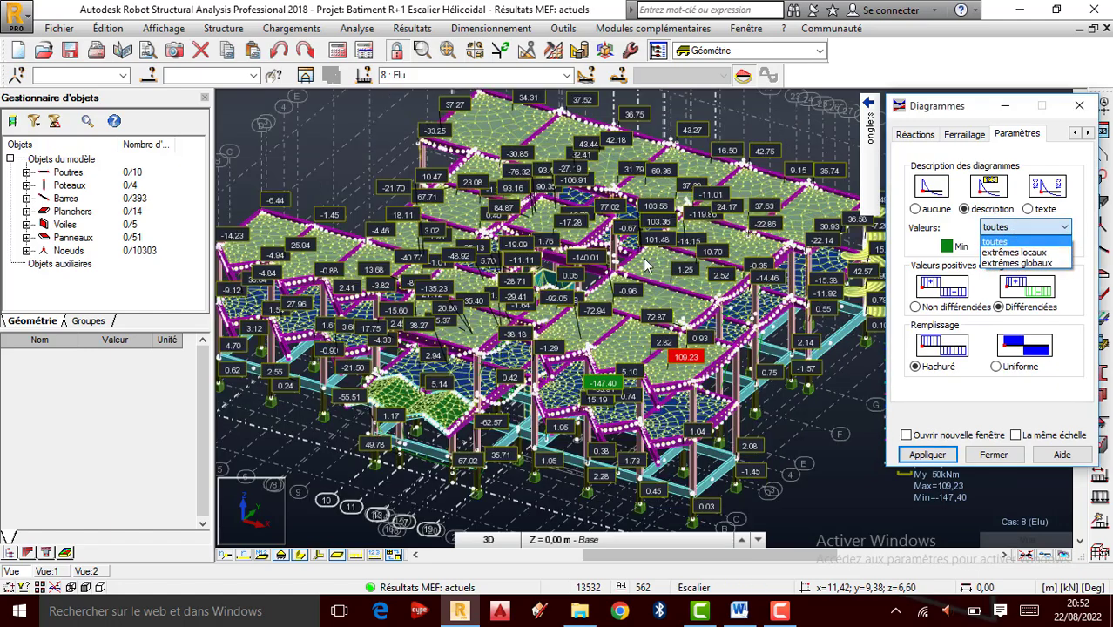
pyautogui.click(1013, 263)
pyautogui.click(938, 462)
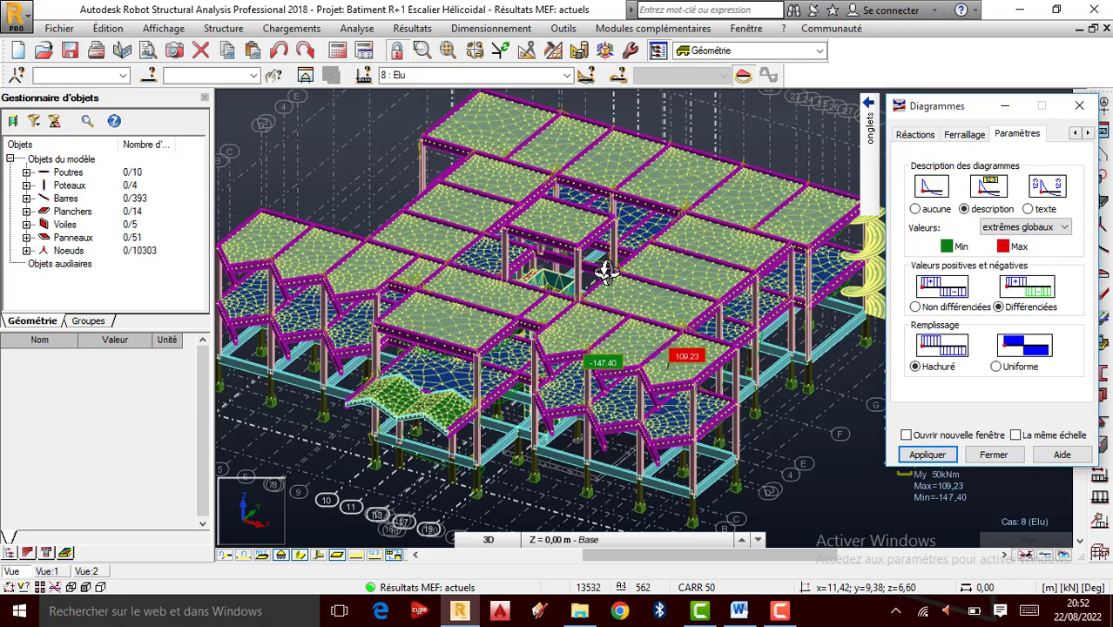
# Step: Examine where the global minimum and maximum ELU My moments occur in the frame, comparing both zigzag façade wings and the canopy
pyautogui.keyDown('shift'); pyautogui.moveTo(598, 317); pyautogui.dragTo(699, 374, button='middle'); pyautogui.keyUp('shift')
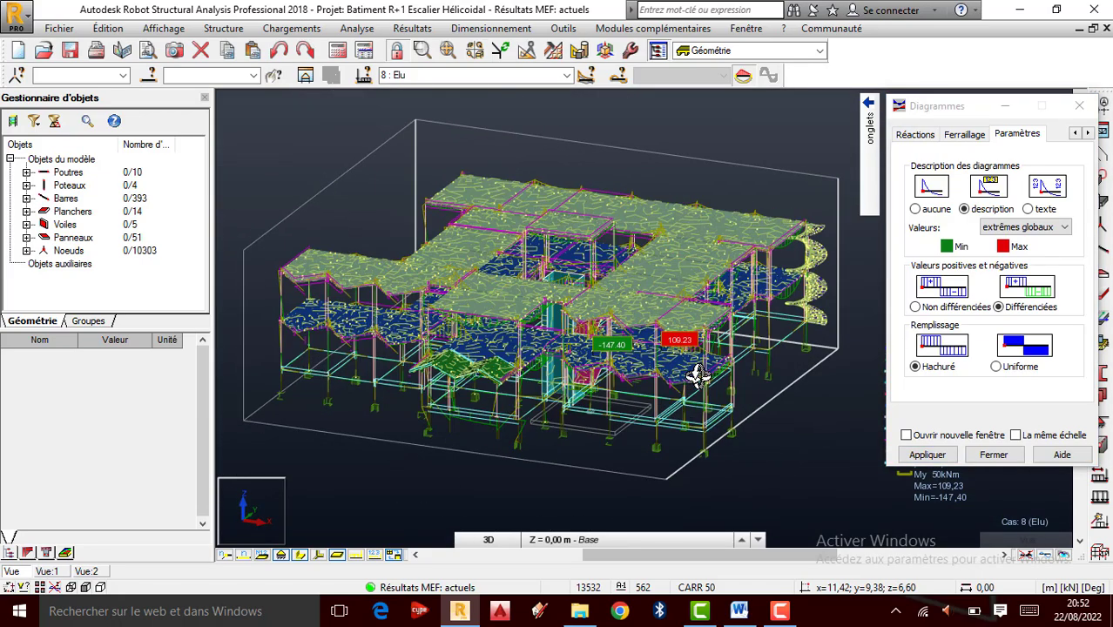
pyautogui.scroll(3, 273, 337)
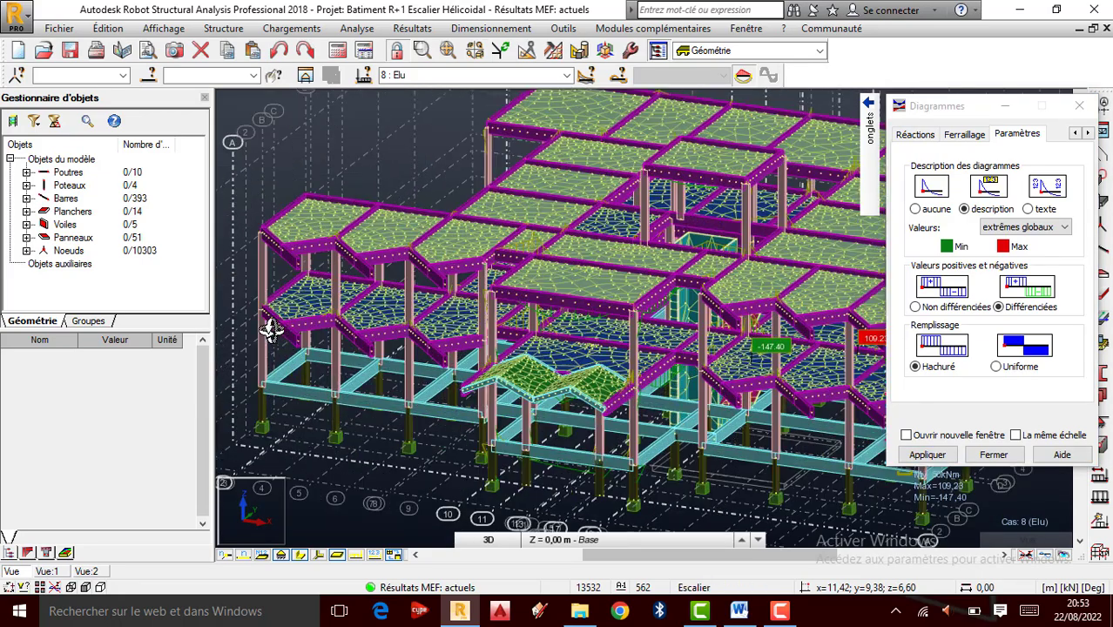
pyautogui.scroll(2, 272, 330)
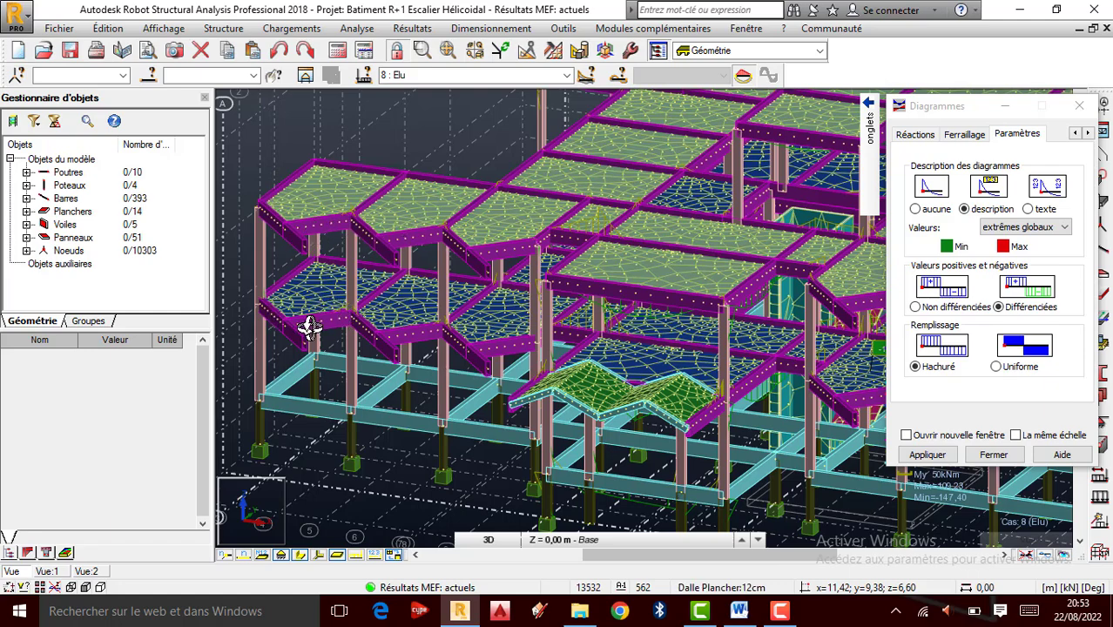
pyautogui.scroll(-2, 280, 303)
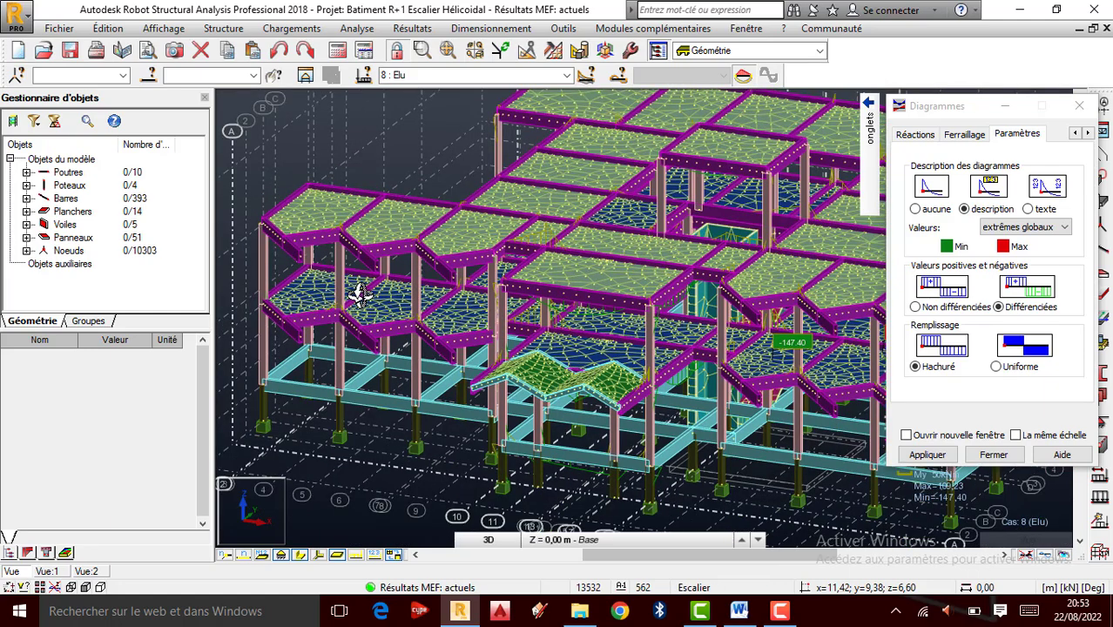
pyautogui.moveTo(359, 295); pyautogui.dragTo(803, 319, button='middle')
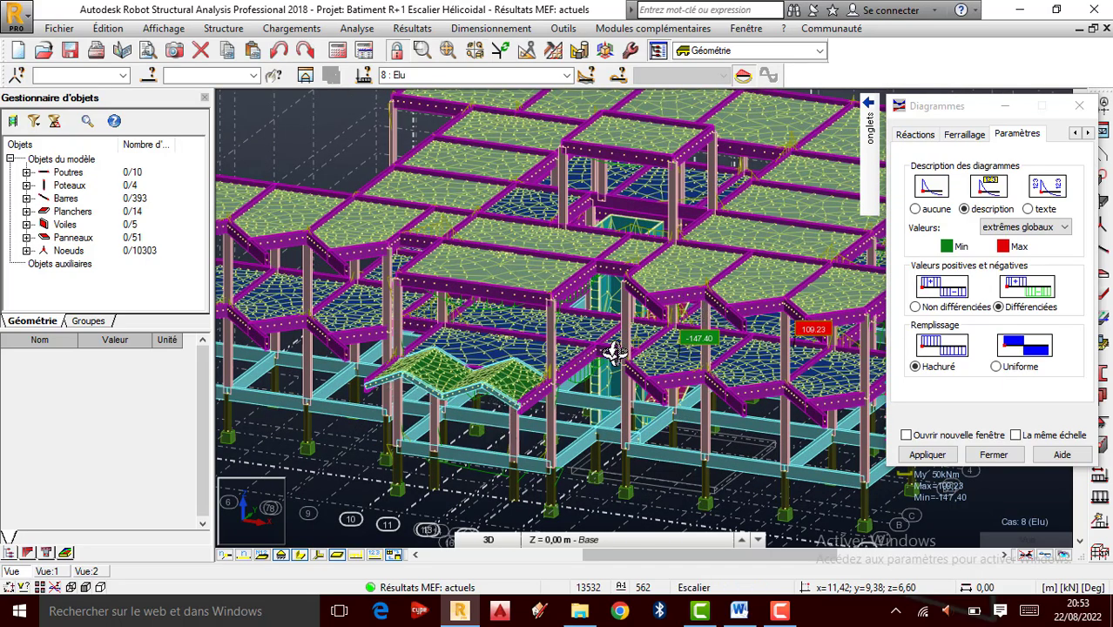
pyautogui.moveTo(609, 347)
pyautogui.mouseDown(button='middle')
pyautogui.moveTo(577, 352)
pyautogui.moveTo(574, 323)
pyautogui.moveTo(554, 309)
pyautogui.mouseUp(button='middle')
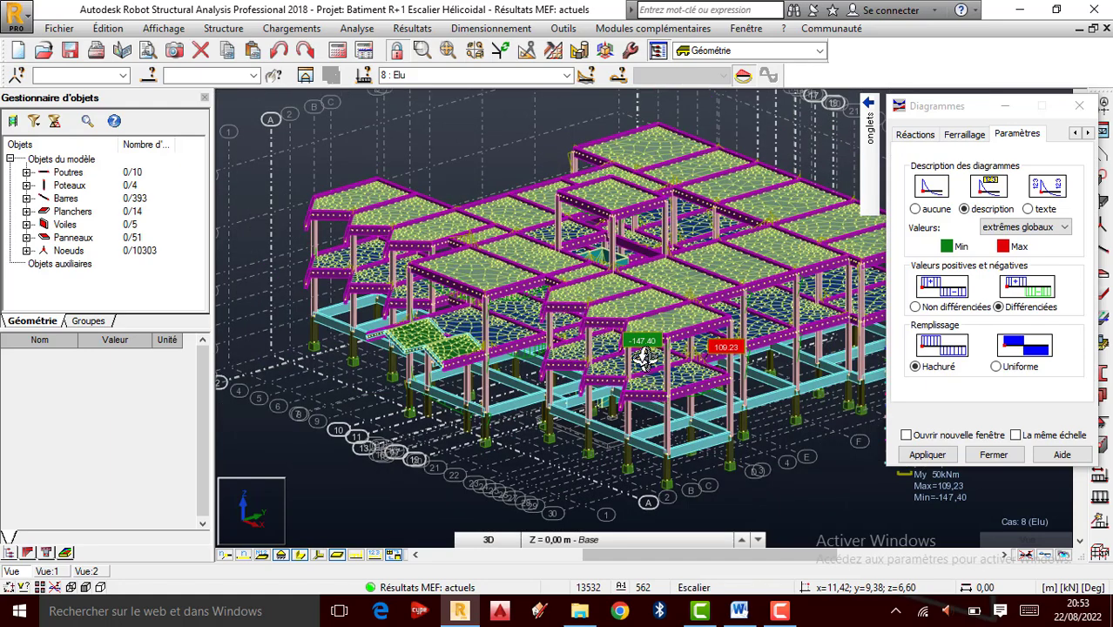
pyautogui.scroll(1, 587, 385)
pyautogui.scroll(1, 444, 368)
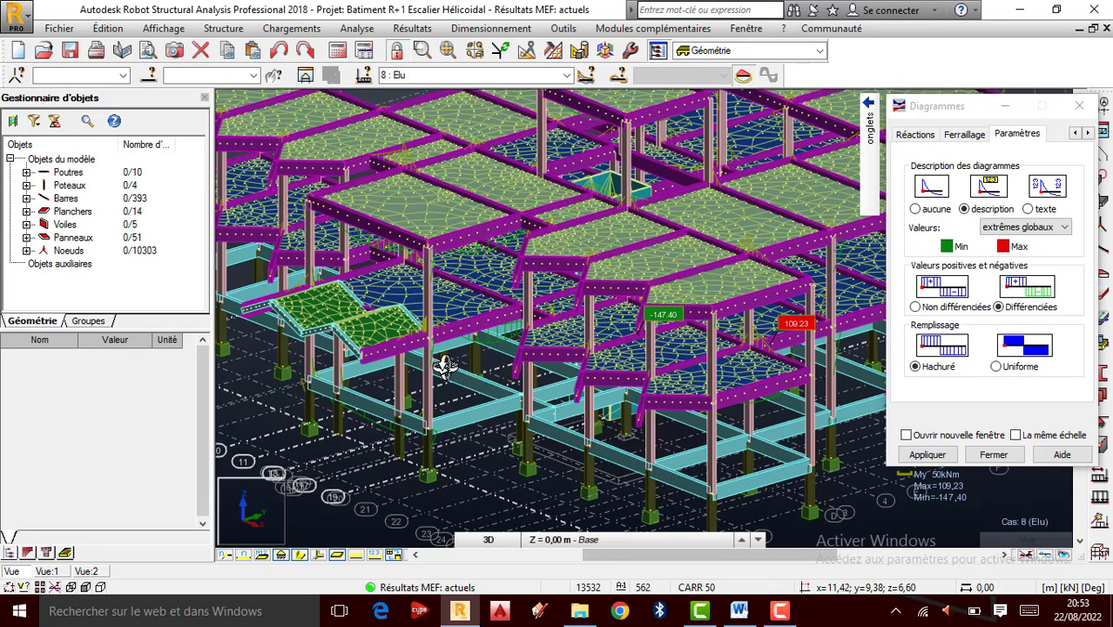
pyautogui.scroll(-1, 446, 408)
pyautogui.rightClick(446, 407)
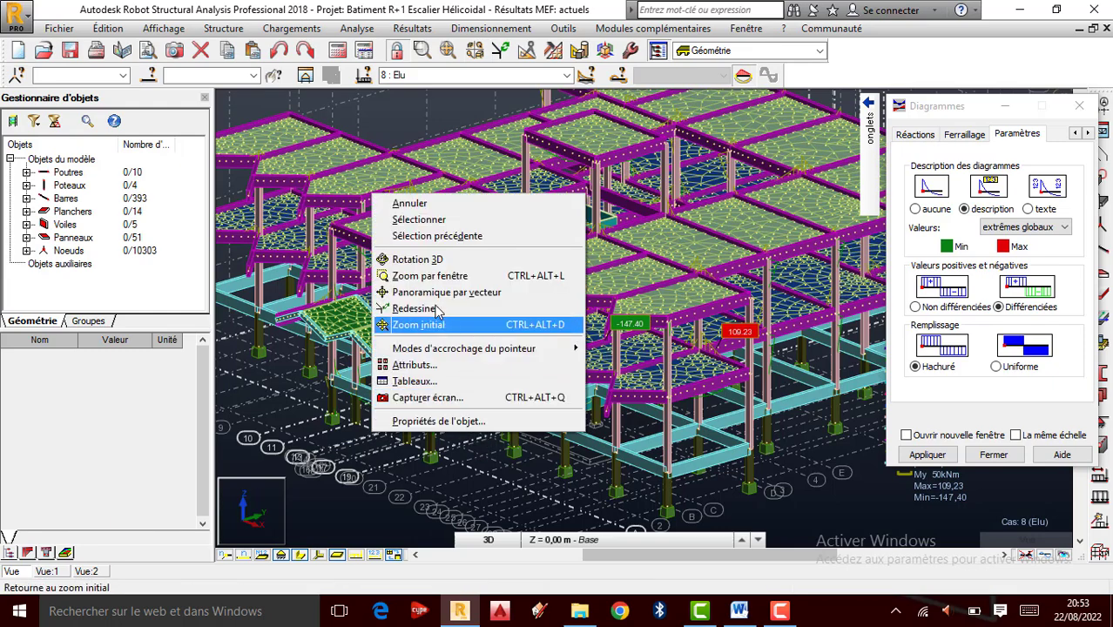
pyautogui.click(405, 204)
pyautogui.scroll(1, 511, 373)
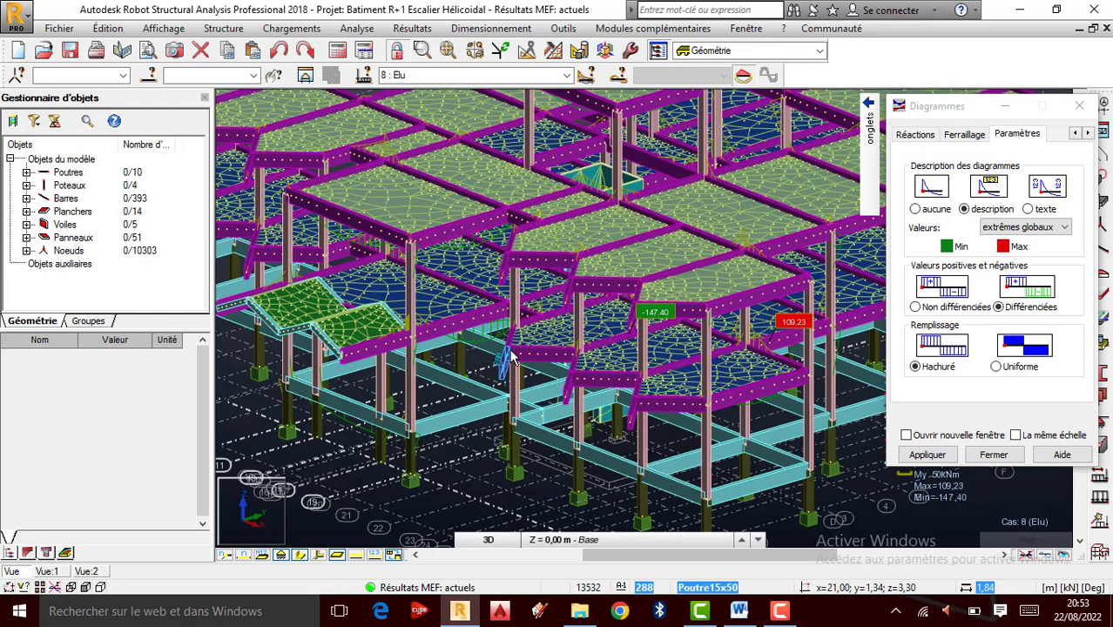
pyautogui.scroll(1, 514, 358)
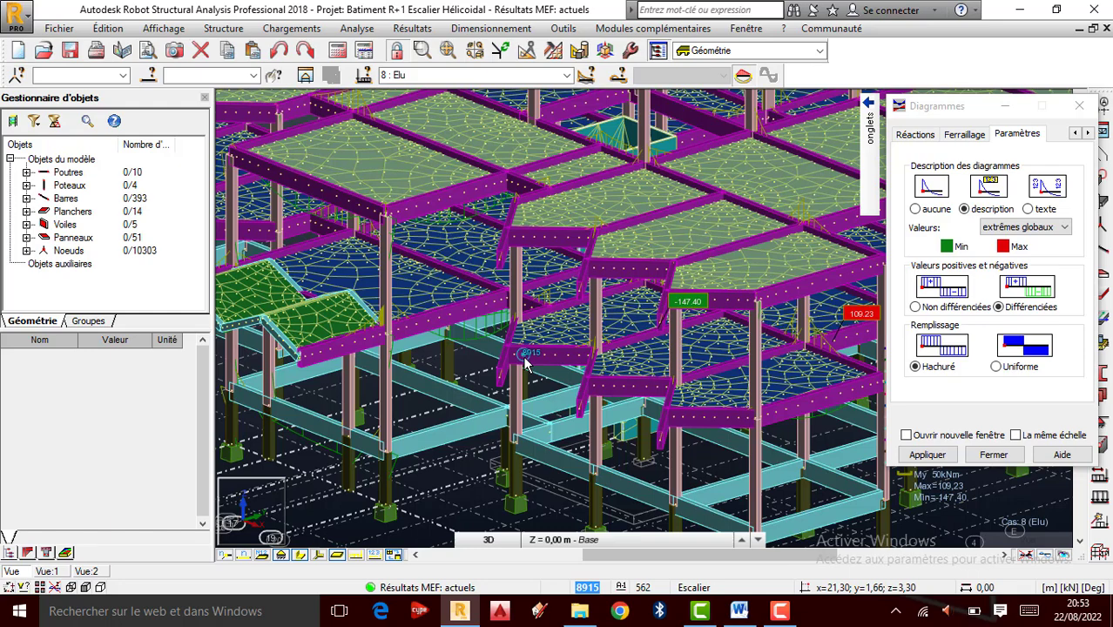
pyautogui.click(525, 364)
pyautogui.scroll(-1, 659, 331)
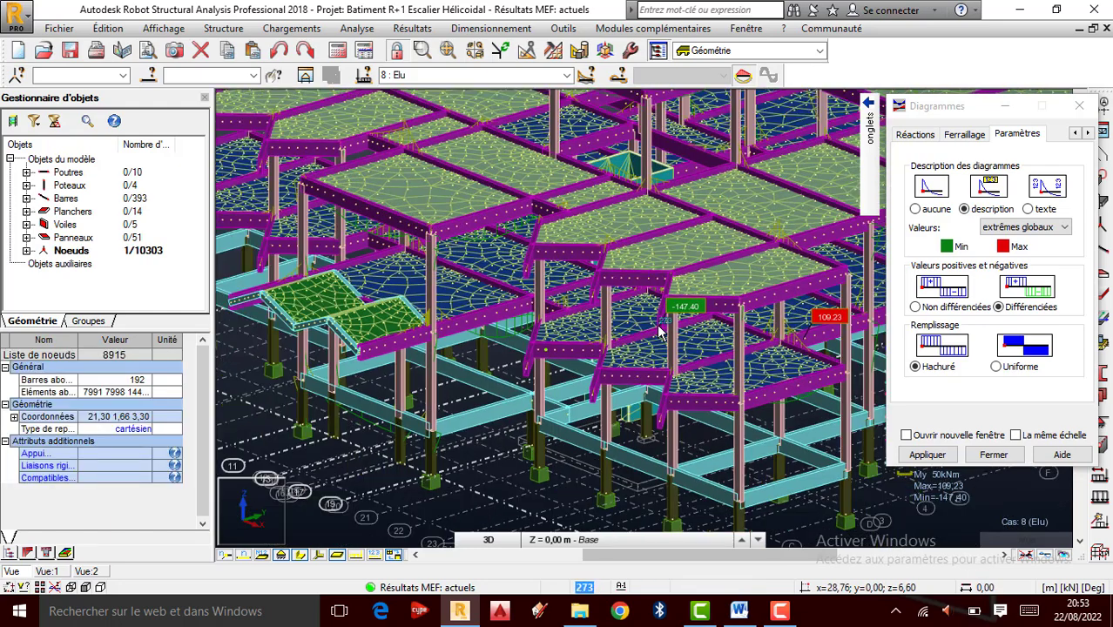
pyautogui.scroll(-2, 660, 331)
pyautogui.click(253, 195)
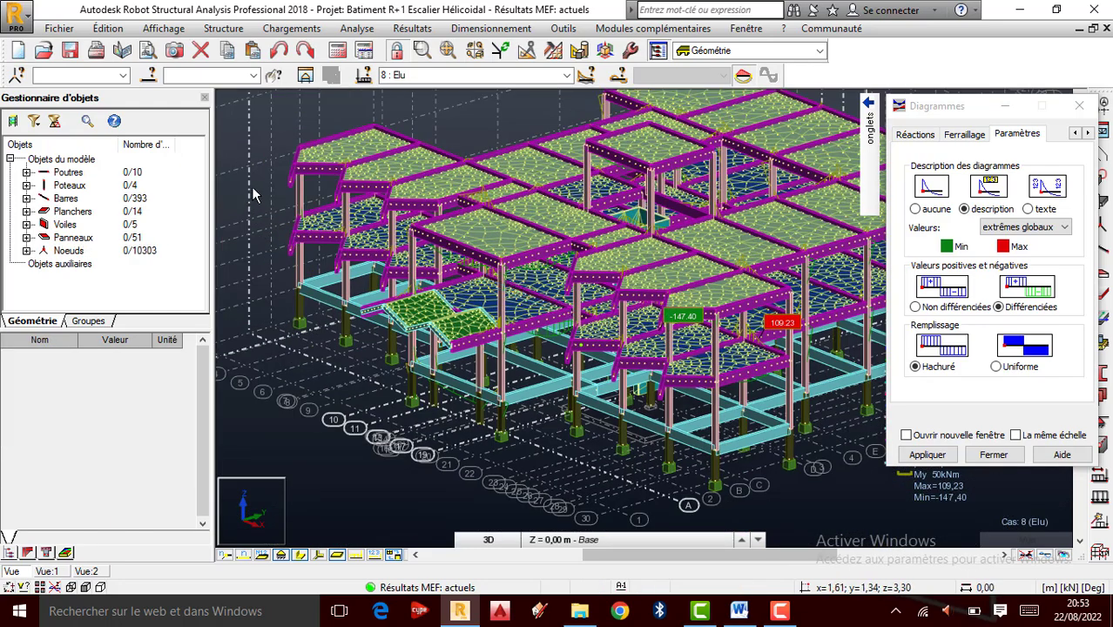
# Step: Select the six Poutre15x50 zigzag façade beams (174, 186, 188, 190, 209, 233) at level +3.30 on the wing beside axis 2
pyautogui.rightClick(259, 237)
pyautogui.click(262, 294)
pyautogui.moveTo(523, 348); pyautogui.dragTo(608, 443)
pyautogui.rightClick(608, 443)
pyautogui.click(562, 213)
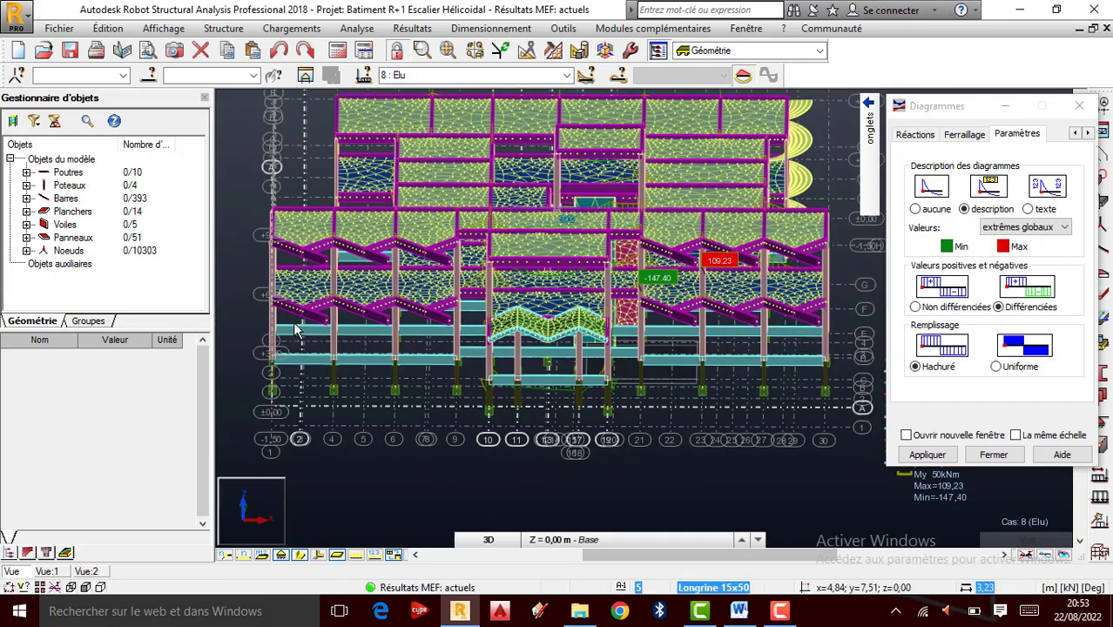
pyautogui.scroll(5, 292, 315)
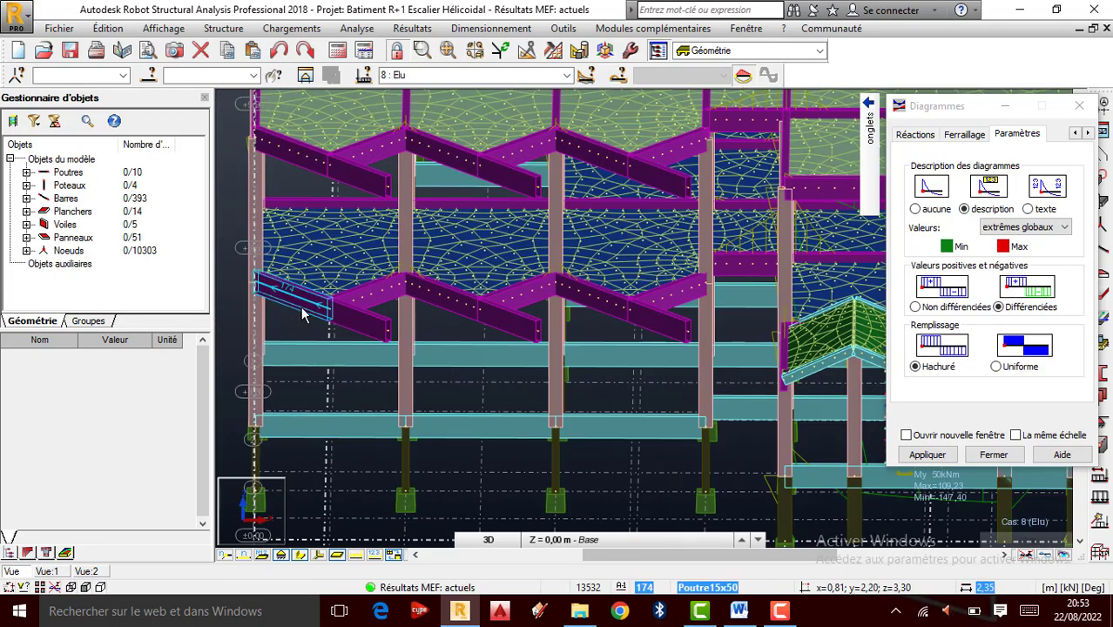
pyautogui.click(302, 315)
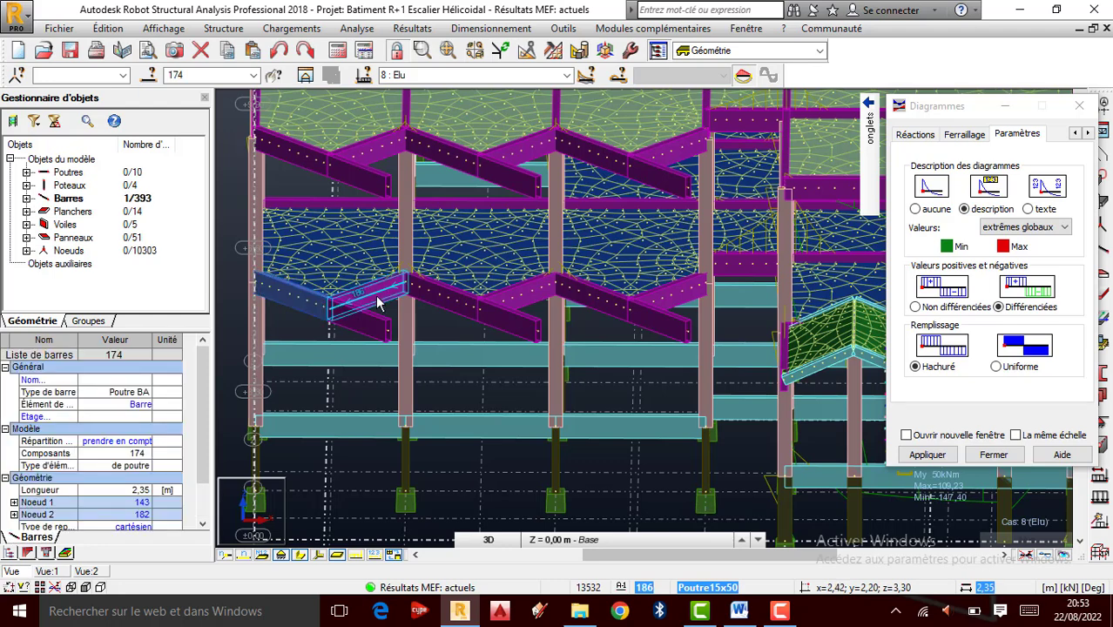
pyautogui.keyDown('ctrl'); pyautogui.click(377, 302); pyautogui.keyUp('ctrl')
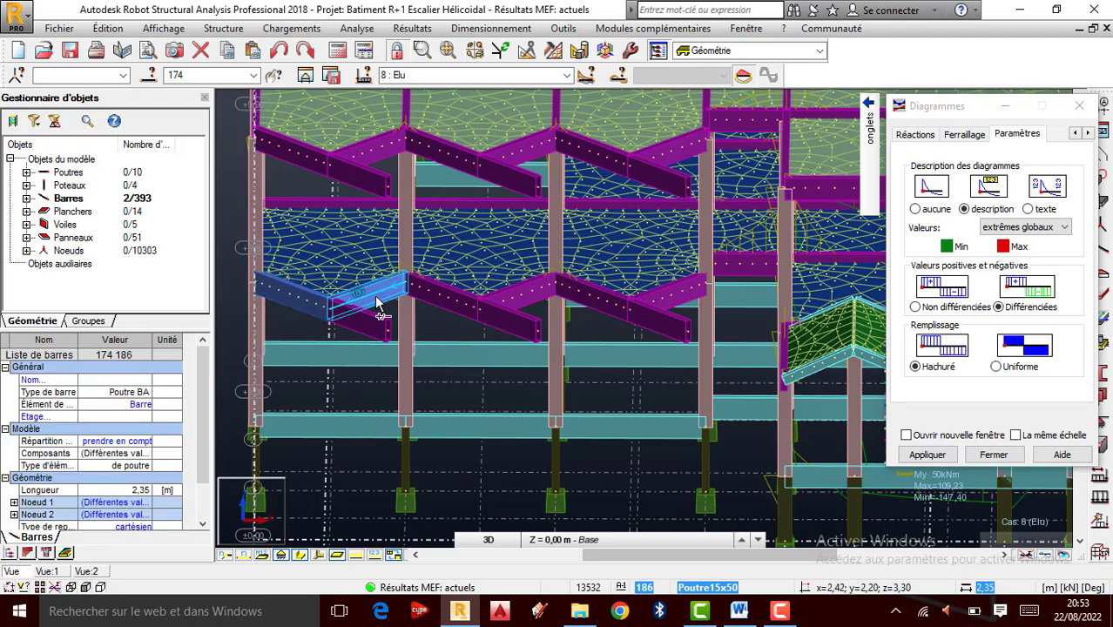
pyautogui.keyDown('ctrl'); pyautogui.click(444, 312); pyautogui.keyUp('ctrl')
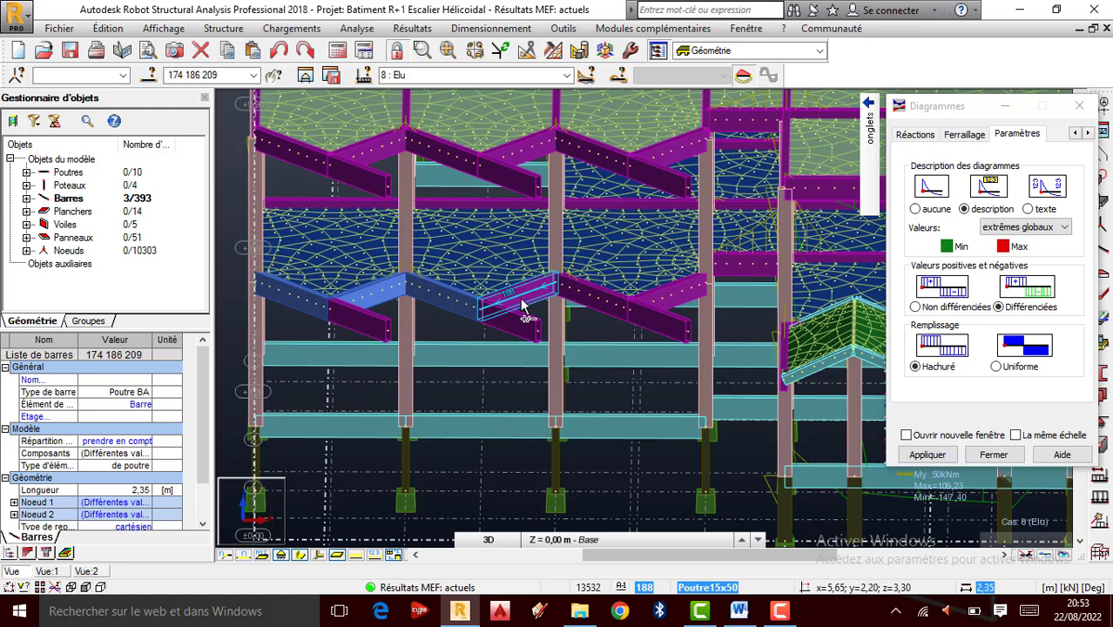
pyautogui.keyDown('ctrl'); pyautogui.click(523, 305); pyautogui.keyUp('ctrl')
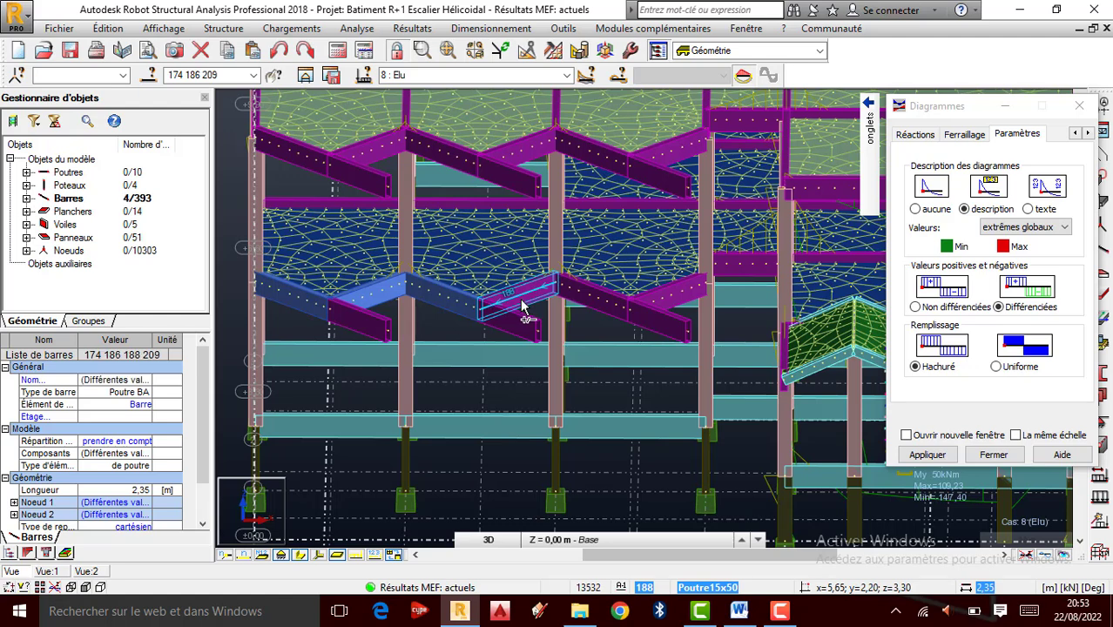
pyautogui.keyDown('ctrl'); pyautogui.click(586, 304); pyautogui.keyUp('ctrl')
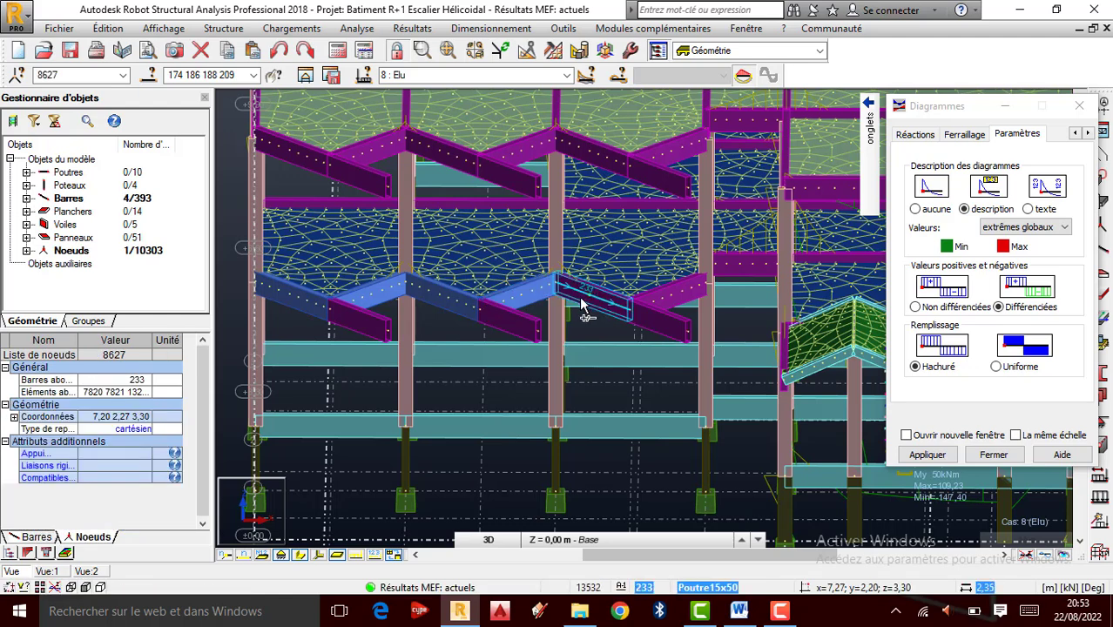
pyautogui.keyDown('ctrl'); pyautogui.click(582, 303); pyautogui.keyUp('ctrl')
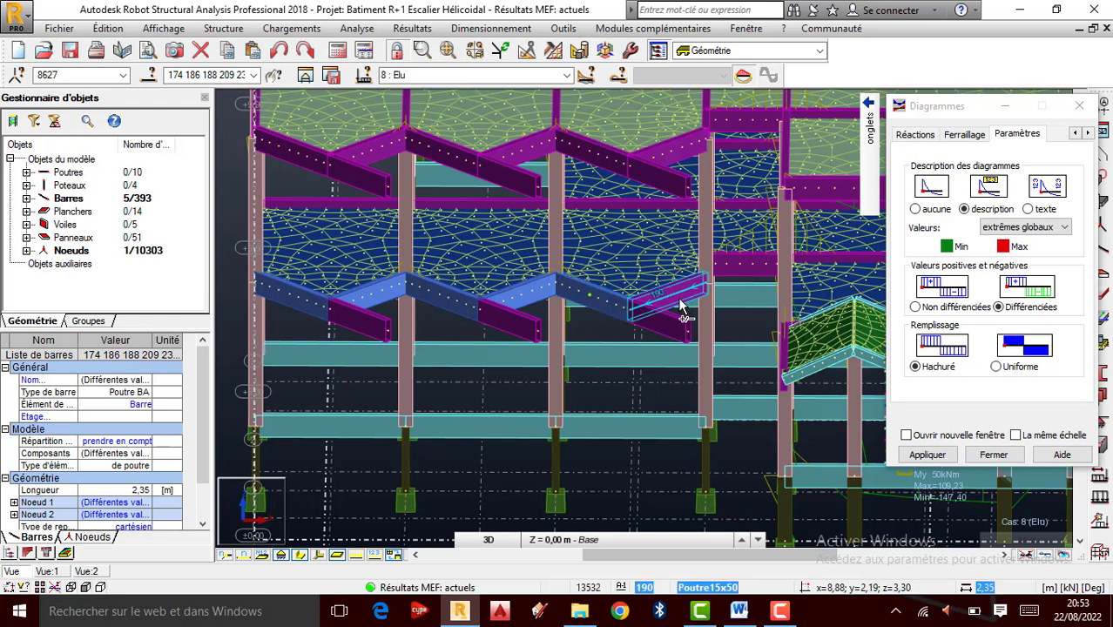
pyautogui.keyDown('ctrl'); pyautogui.click(682, 306); pyautogui.keyUp('ctrl')
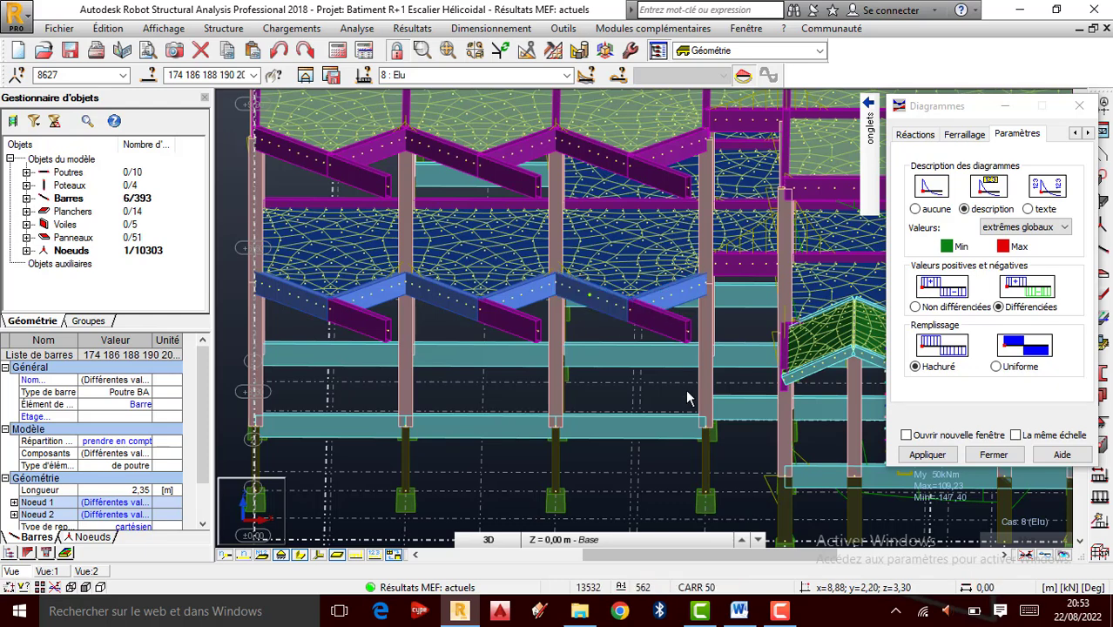
# Step: Inspect the selected zigzag façade beams in 3D, including their relation to the columns, cantilever ends and the rest of the building
pyautogui.scroll(-1, 621, 373)
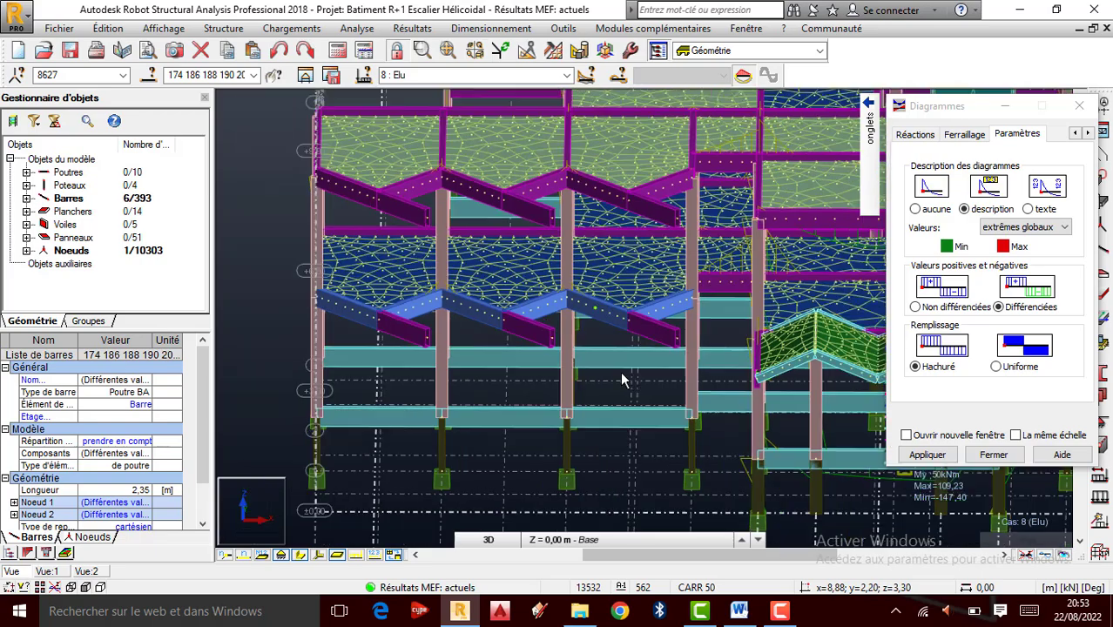
pyautogui.rightClick(273, 230)
pyautogui.click(262, 297)
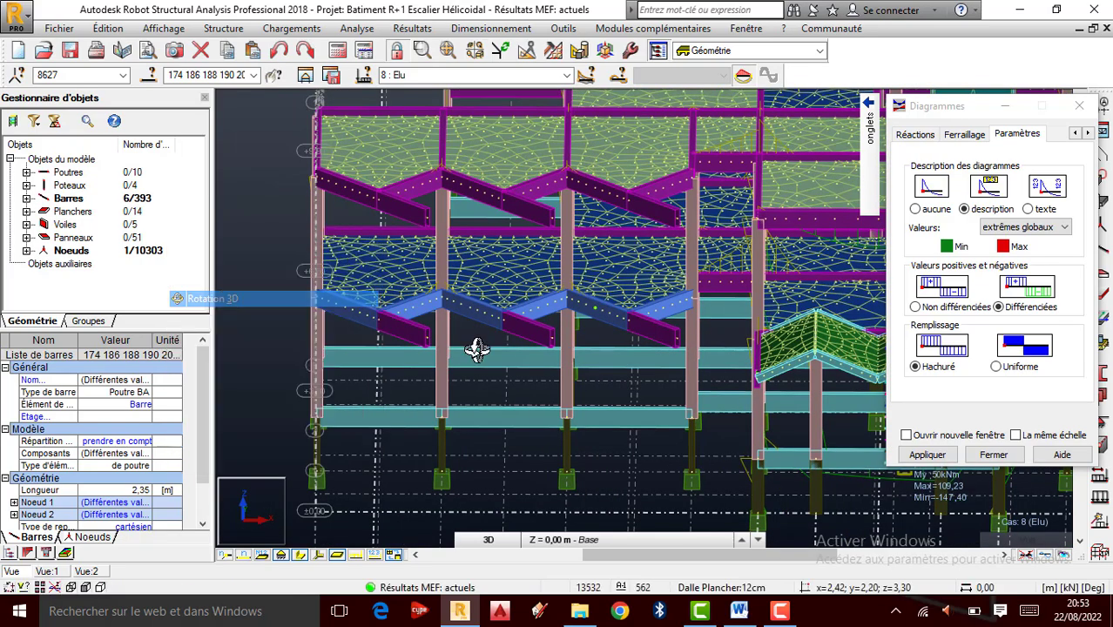
pyautogui.moveTo(596, 366); pyautogui.dragTo(555, 361)
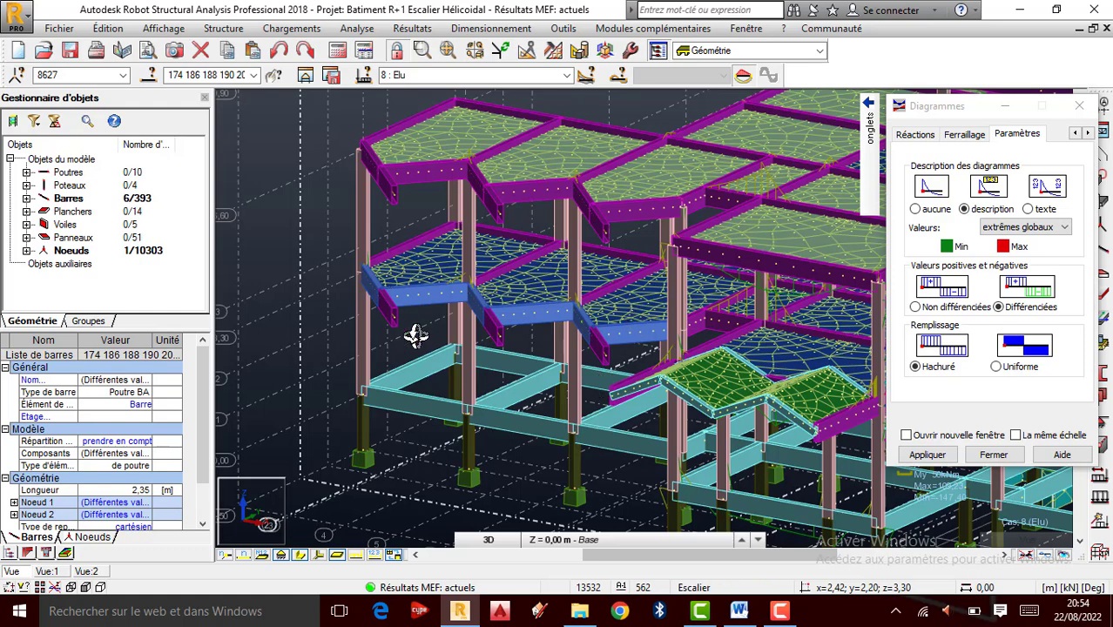
pyautogui.scroll(3, 666, 353)
pyautogui.scroll(-2, 545, 338)
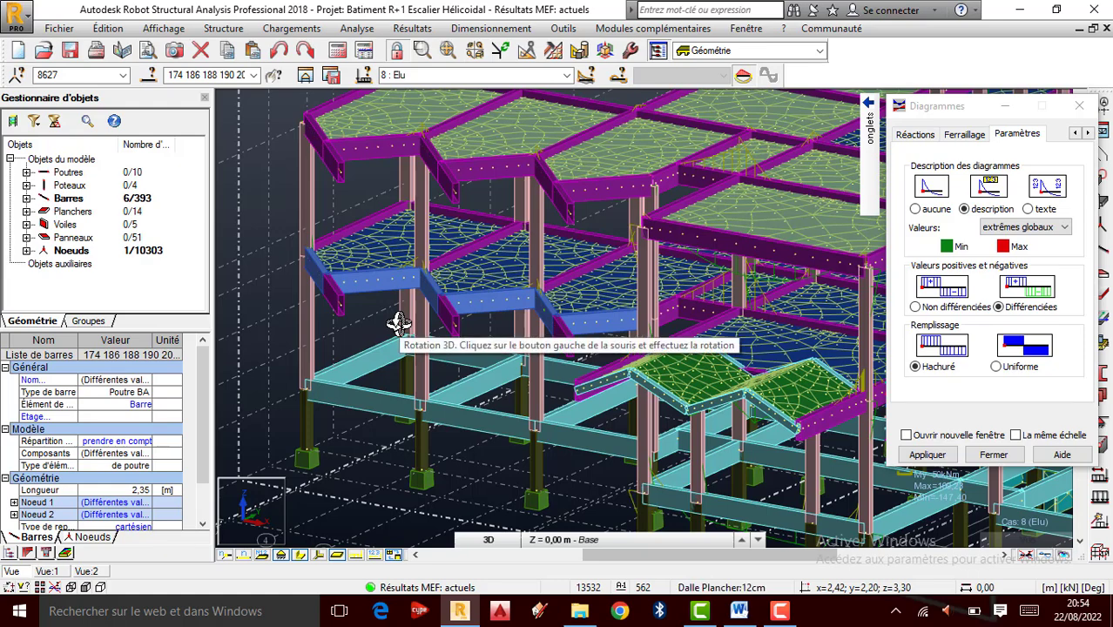
pyautogui.moveTo(514, 322); pyautogui.dragTo(360, 291)
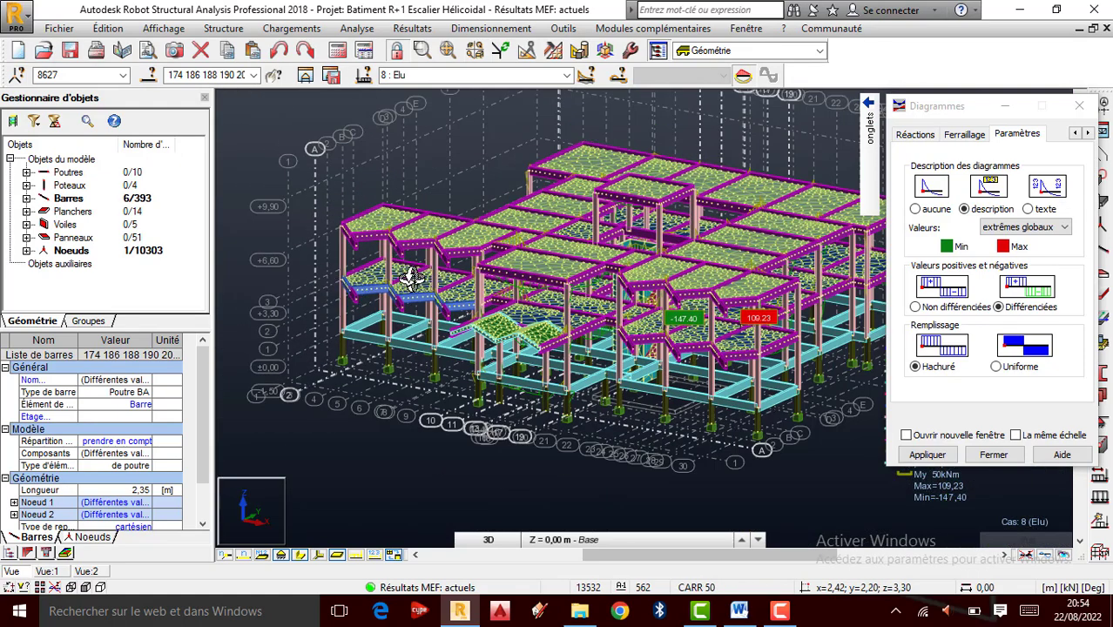
pyautogui.scroll(1, 408, 295)
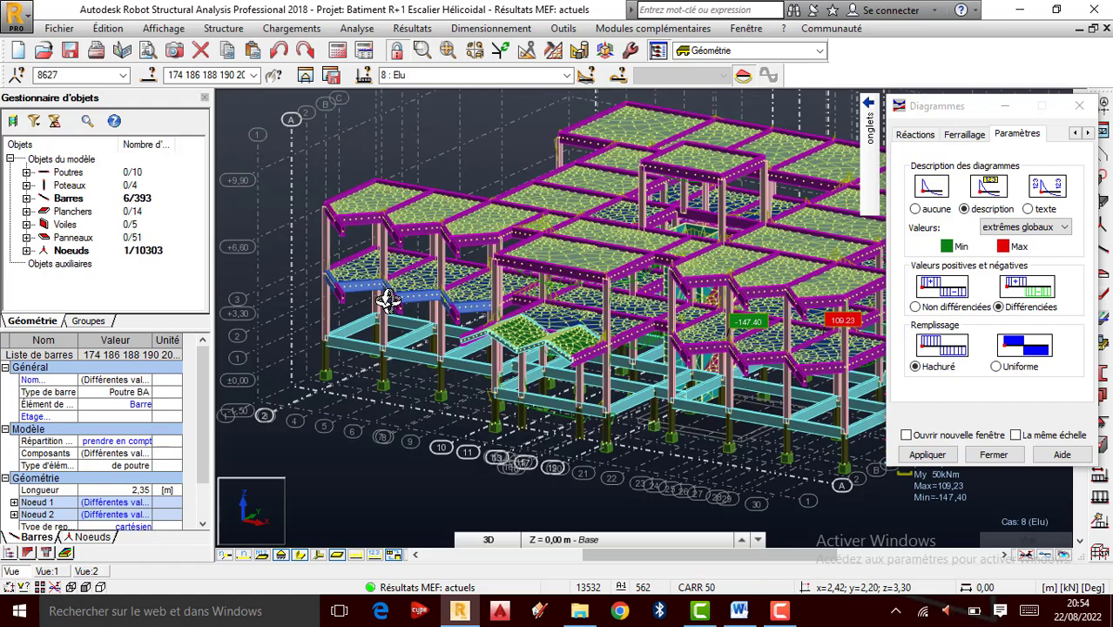
pyautogui.scroll(-1, 354, 285)
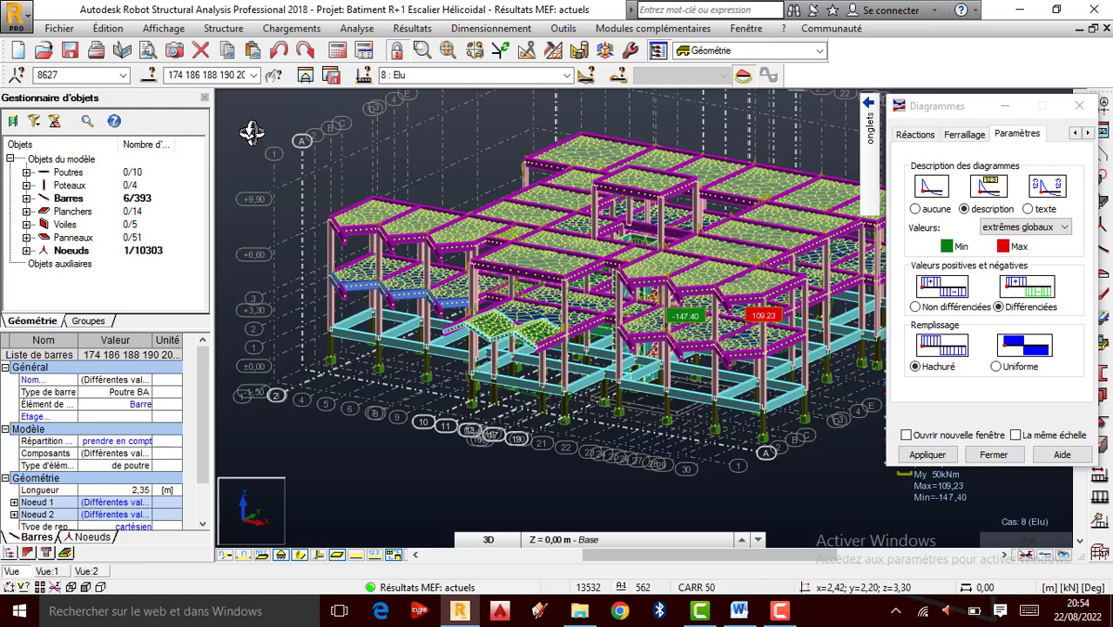
pyautogui.scroll(1, 377, 291)
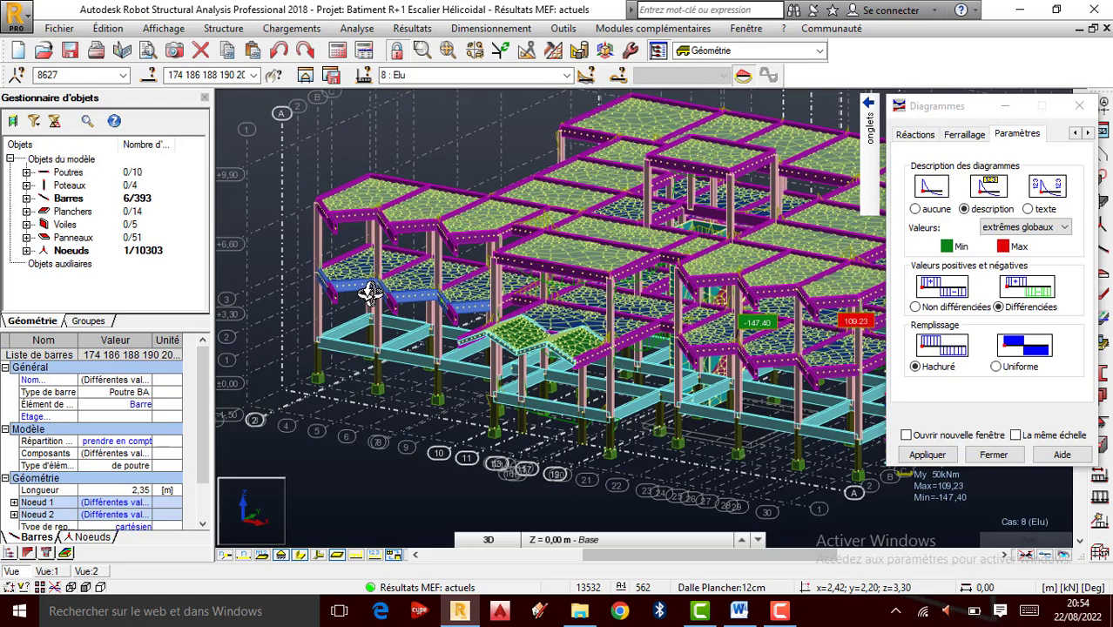
pyautogui.scroll(2, 321, 288)
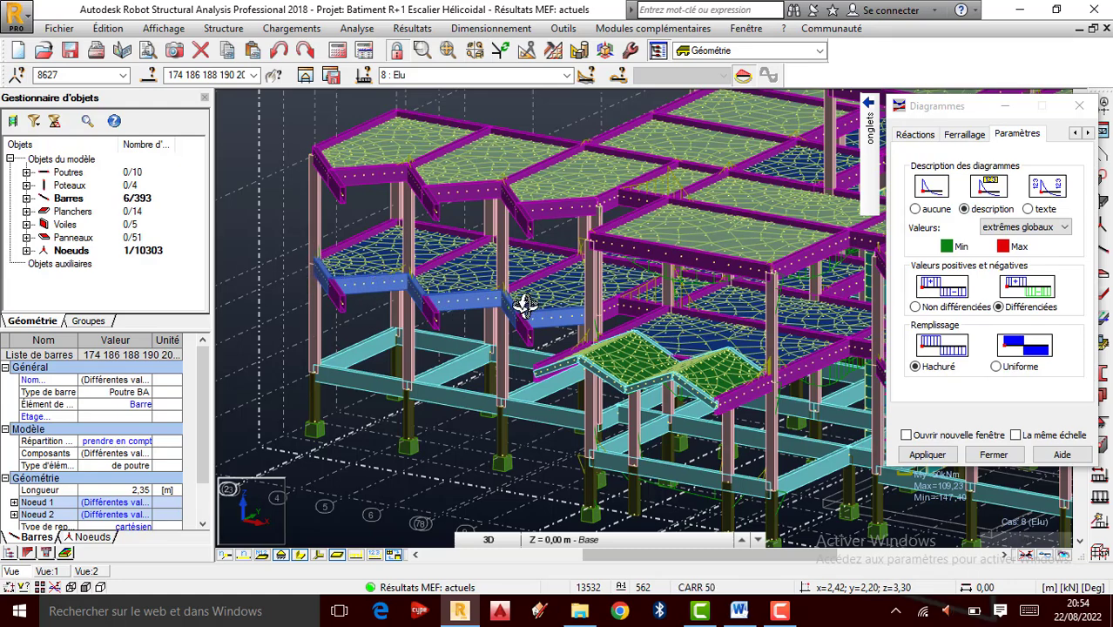
pyautogui.scroll(-1, 524, 304)
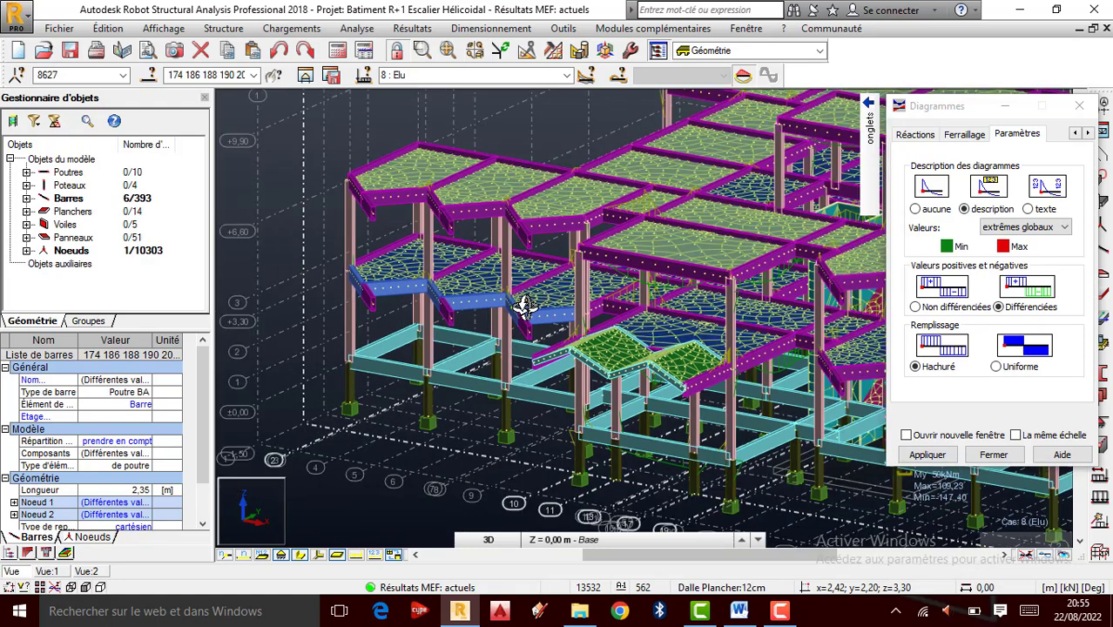
# Step: Isolate the six selected zigzag beams to read their ELU My extremes, and return to the full building view
pyautogui.click(304, 77)
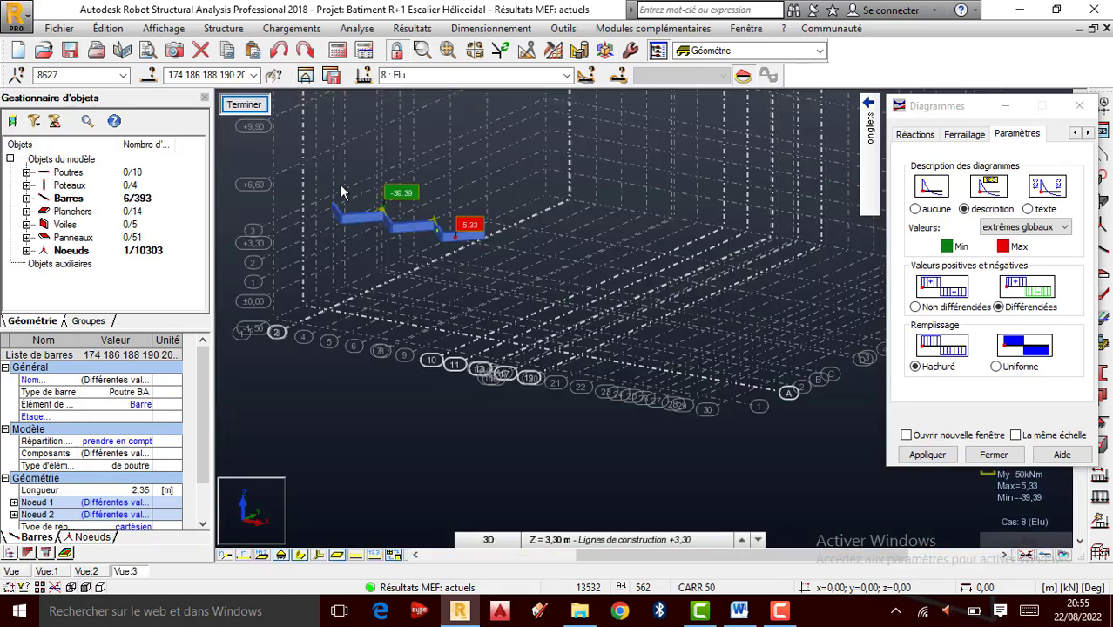
pyautogui.scroll(3, 341, 192)
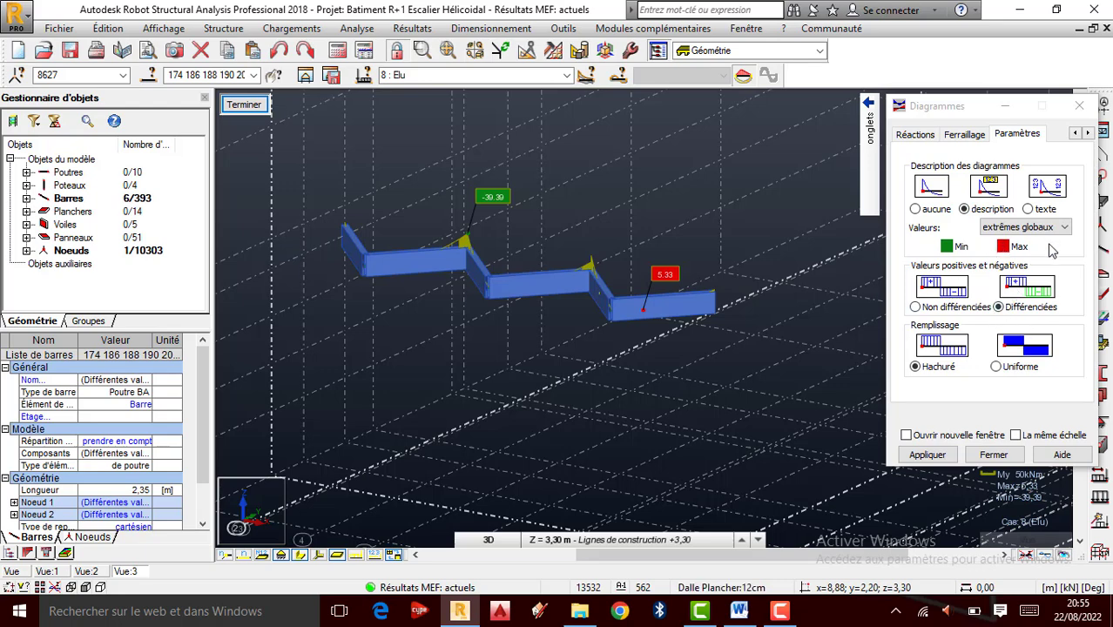
pyautogui.click(253, 108)
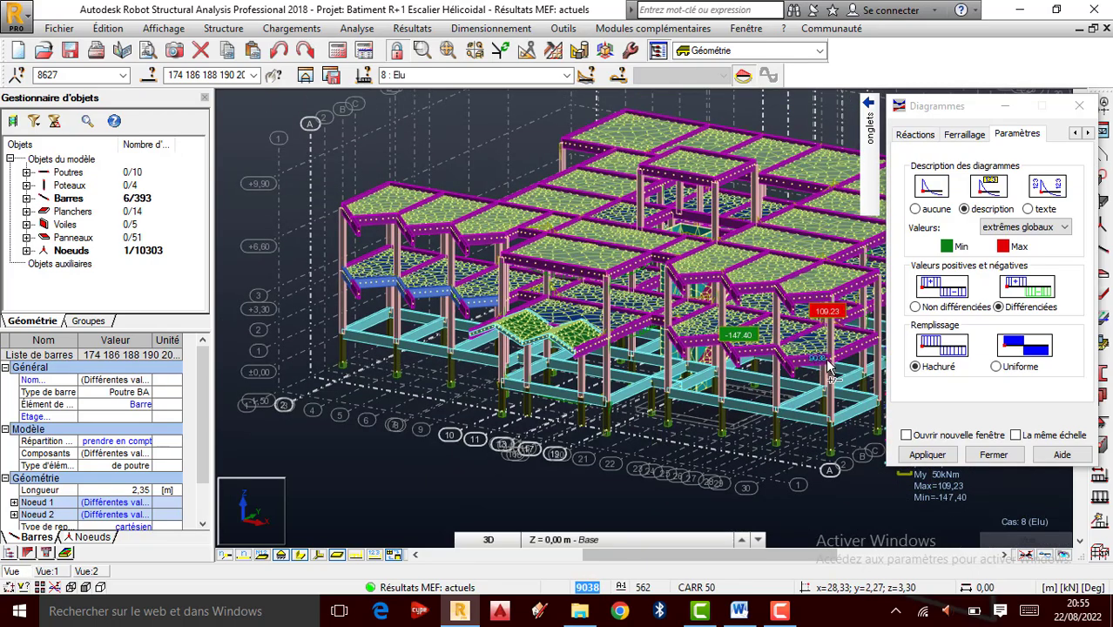
# Step: Add the opposite wing's six Poutre15x50 zigzag beams (192, 194, 196, 287, 289, 298) at level +3.30 to the selection
pyautogui.scroll(3, 828, 370)
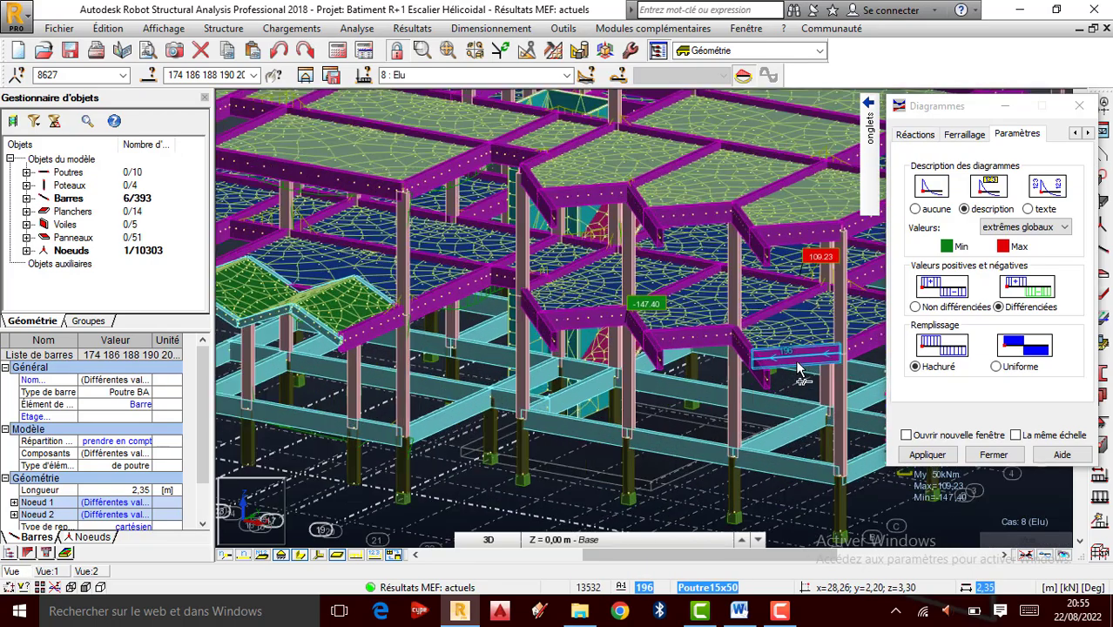
pyautogui.keyDown('ctrl'); pyautogui.click(743, 358); pyautogui.keyUp('ctrl')
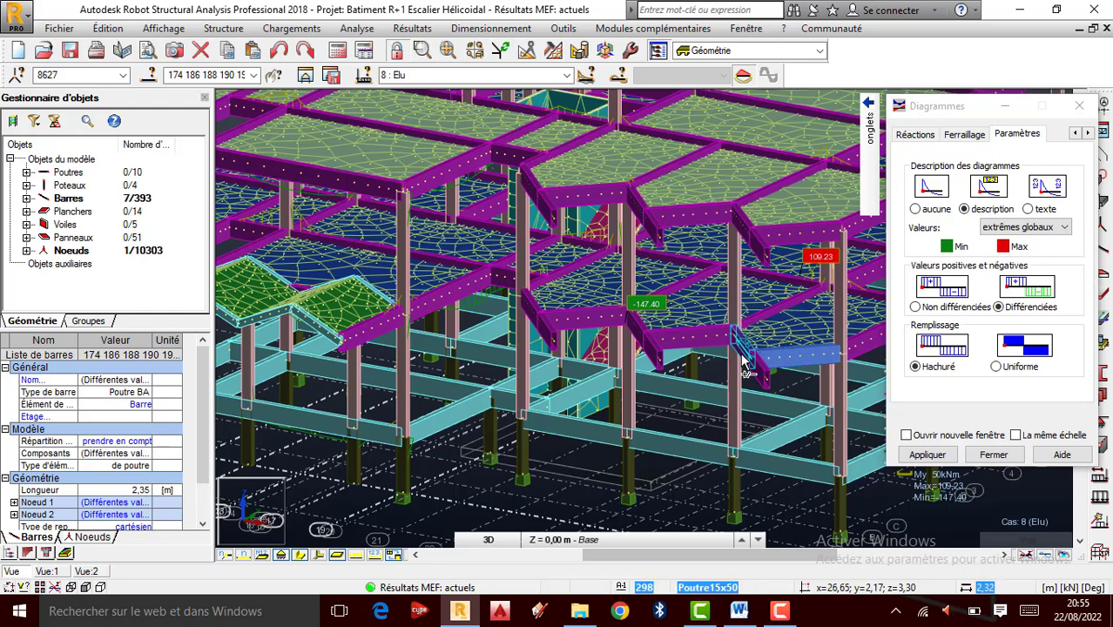
pyautogui.keyDown('ctrl'); pyautogui.click(681, 347); pyautogui.keyUp('ctrl')
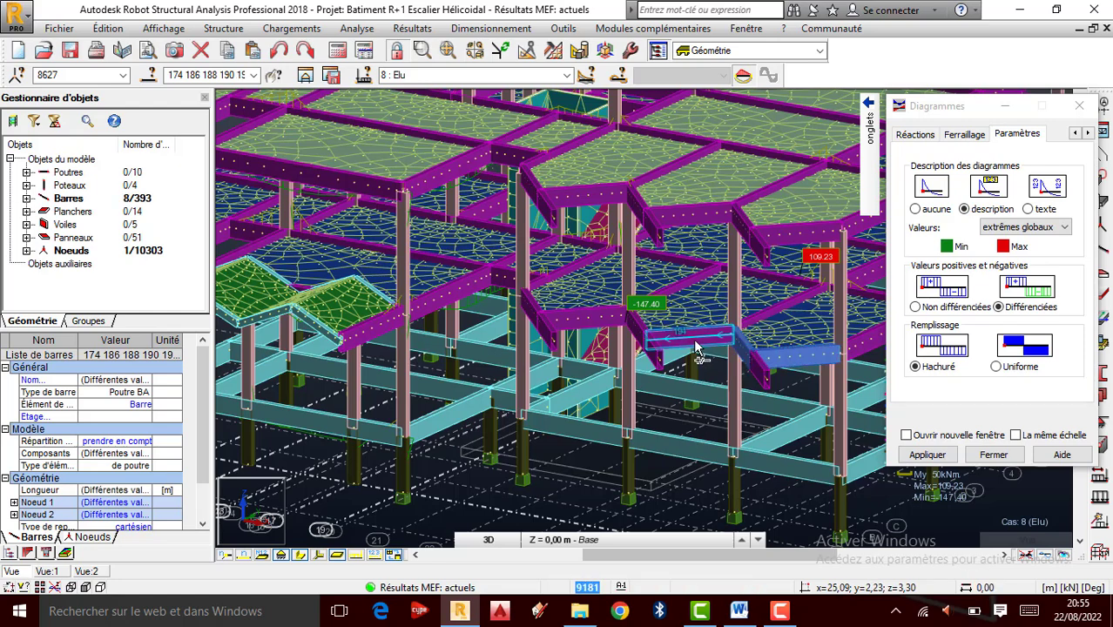
pyautogui.keyDown('ctrl'); pyautogui.click(685, 342); pyautogui.keyUp('ctrl')
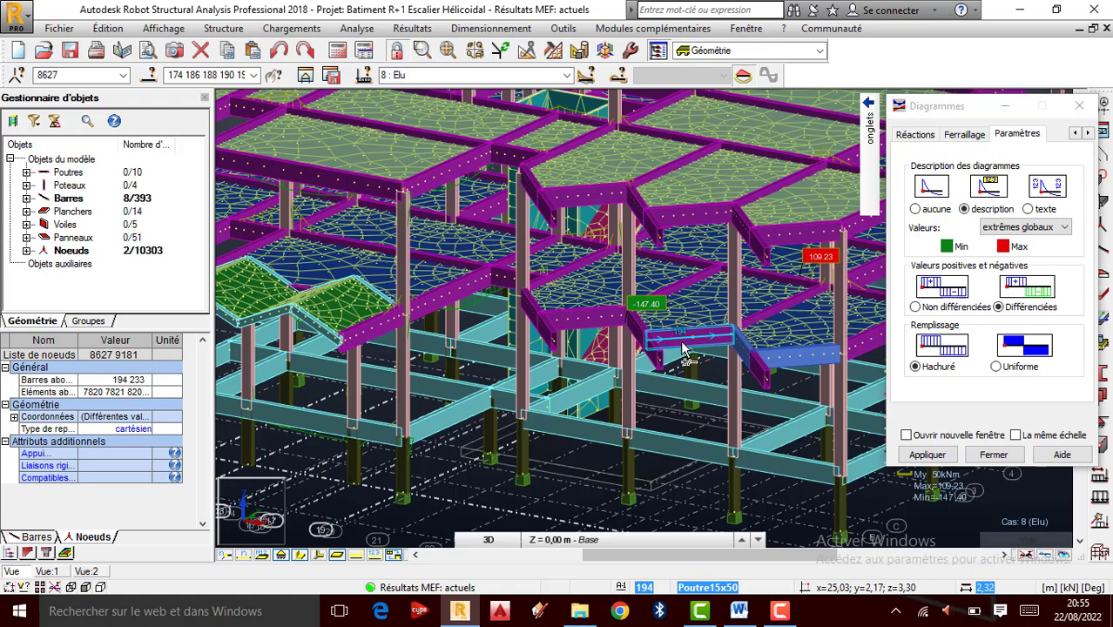
pyautogui.keyDown('ctrl'); pyautogui.click(635, 341); pyautogui.keyUp('ctrl')
pyautogui.scroll(1, 633, 341)
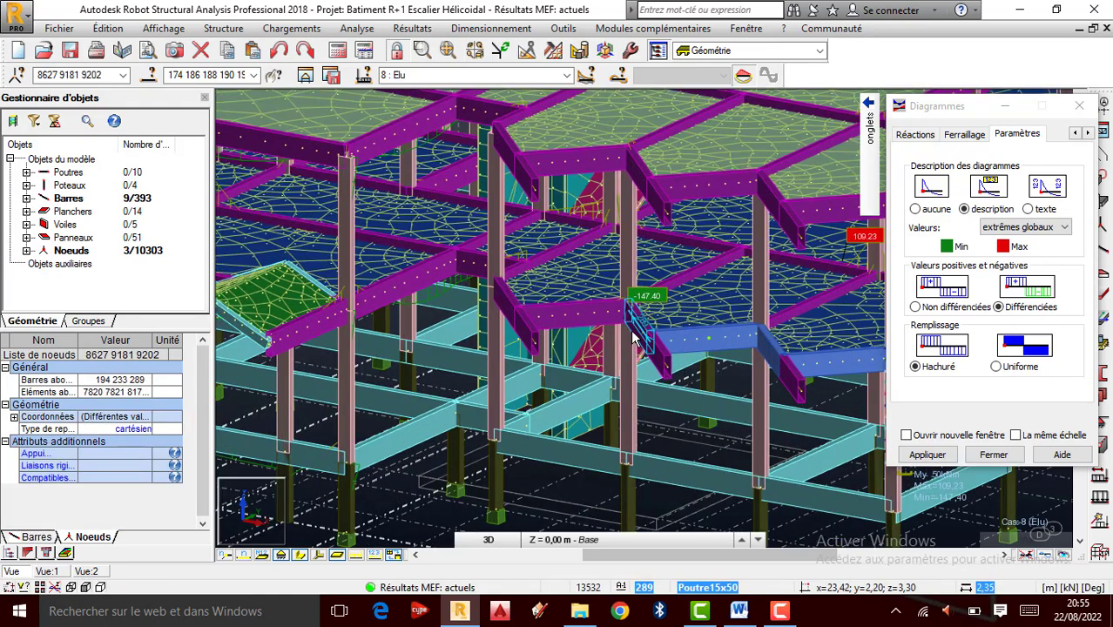
pyautogui.keyDown('ctrl'); pyautogui.click(606, 324); pyautogui.keyUp('ctrl')
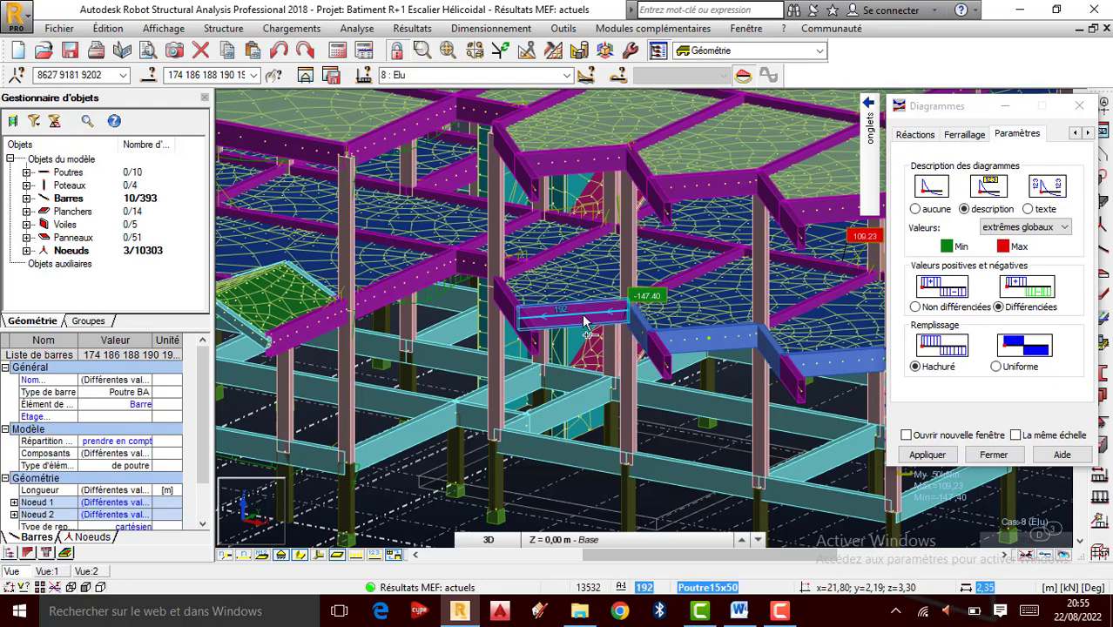
pyautogui.keyDown('ctrl'); pyautogui.click(542, 314); pyautogui.keyUp('ctrl')
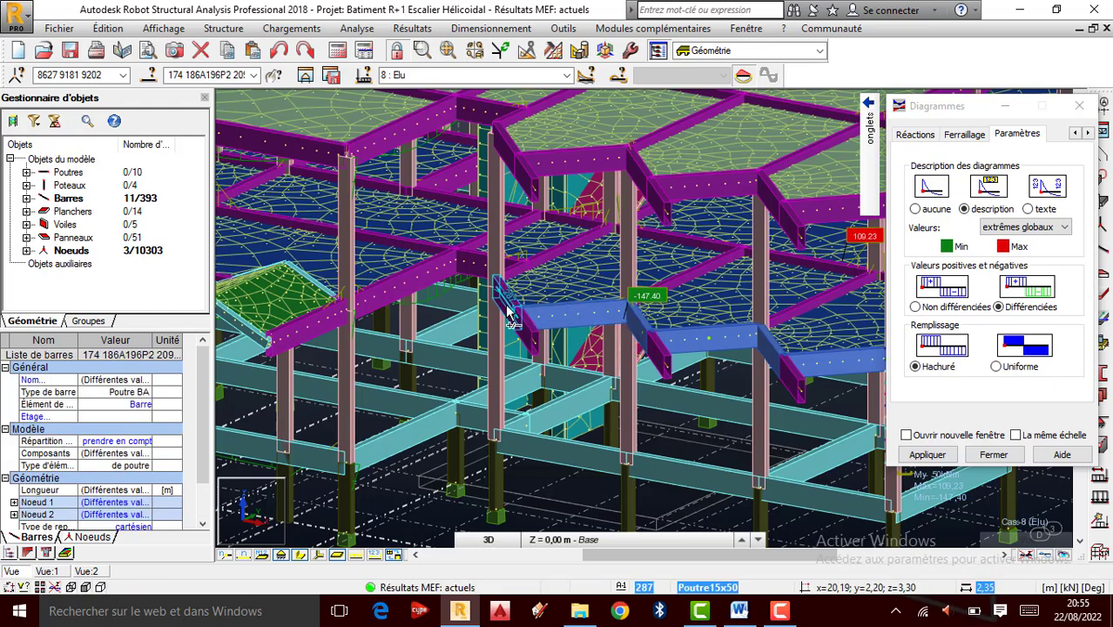
pyautogui.keyDown('ctrl'); pyautogui.click(512, 316); pyautogui.keyUp('ctrl')
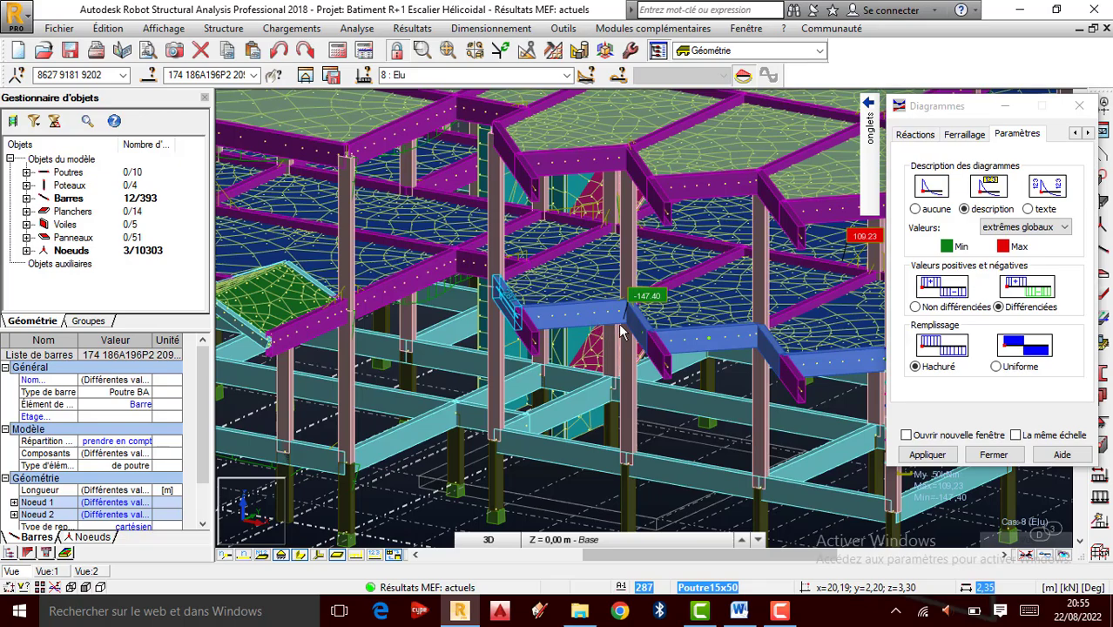
# Step: Isolate the twelve selected zigzag beams of both wings and compare their global ELU My extremes
pyautogui.scroll(-3, 623, 333)
pyautogui.scroll(-4, 731, 335)
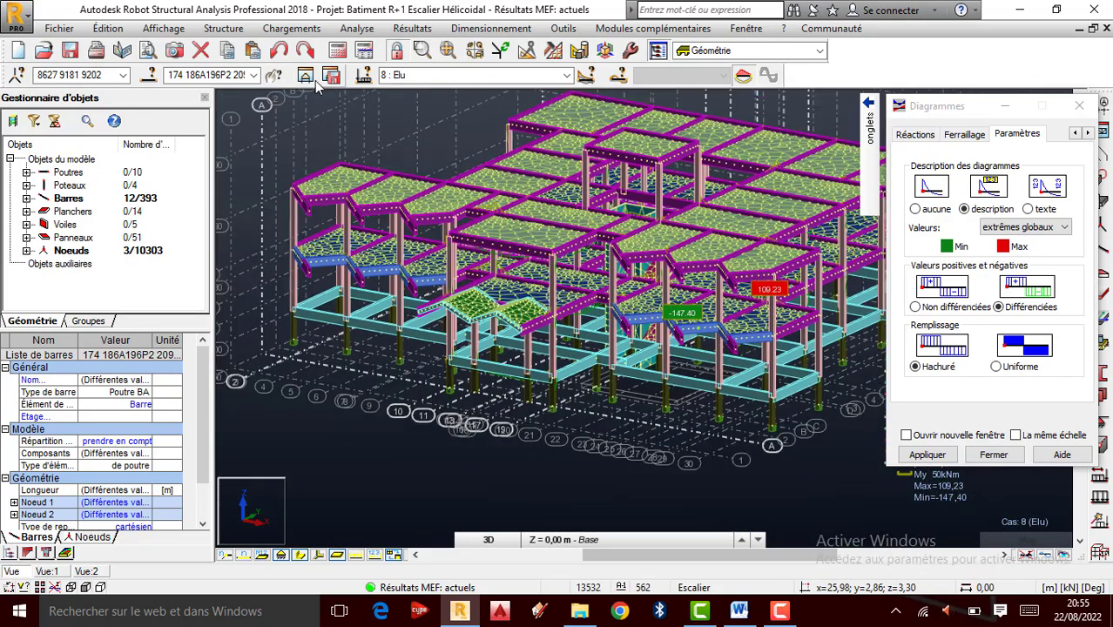
pyautogui.click(306, 75)
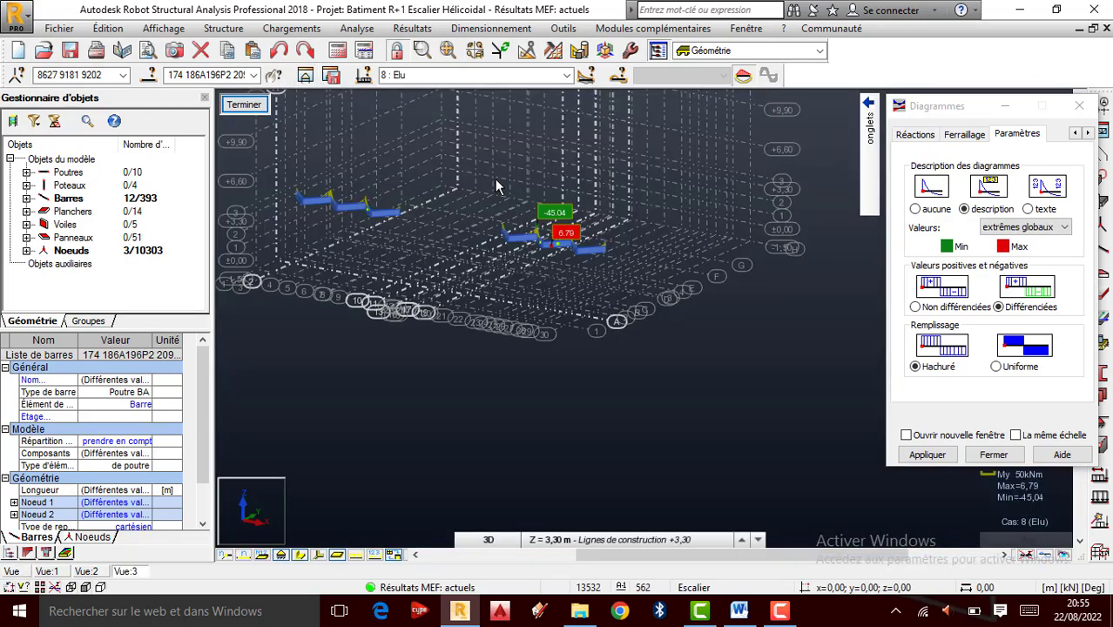
pyautogui.scroll(5, 508, 240)
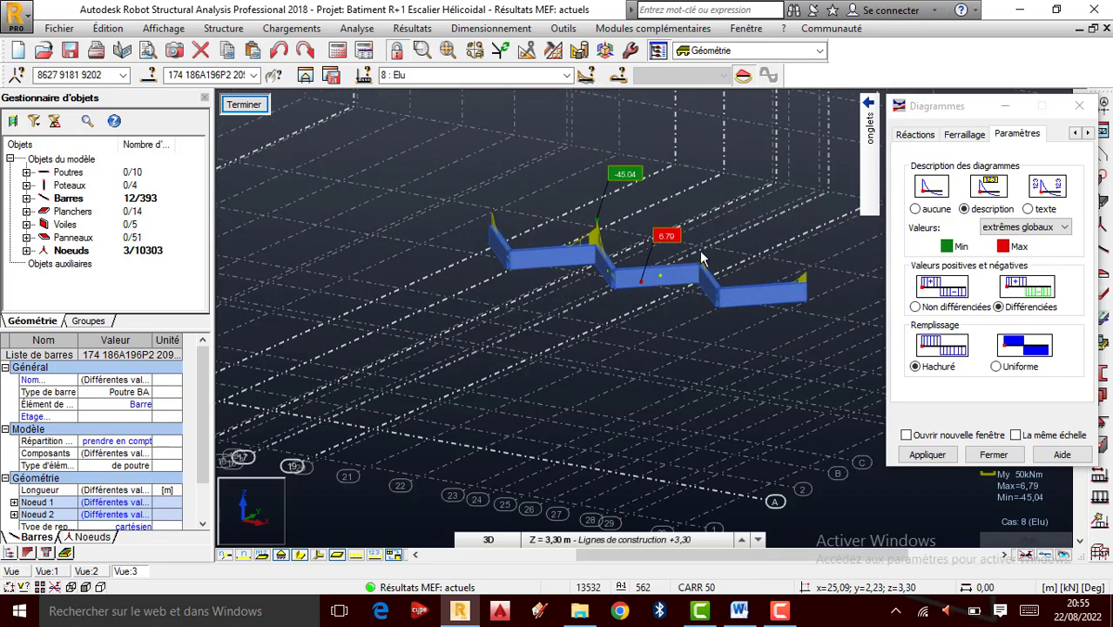
pyautogui.scroll(-4, 711, 260)
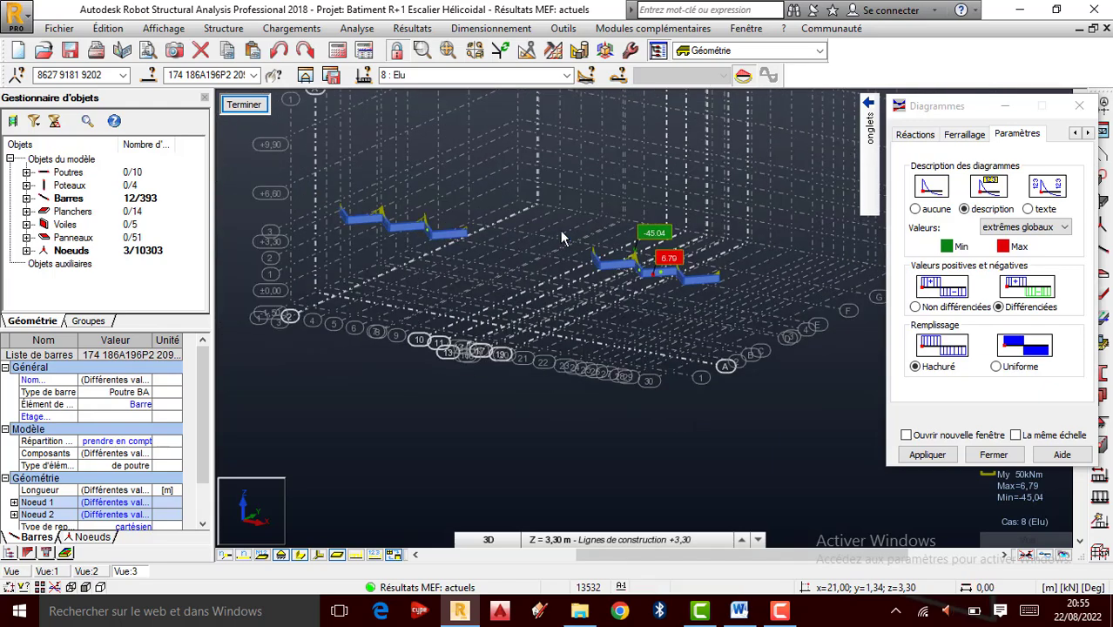
pyautogui.scroll(3, 378, 205)
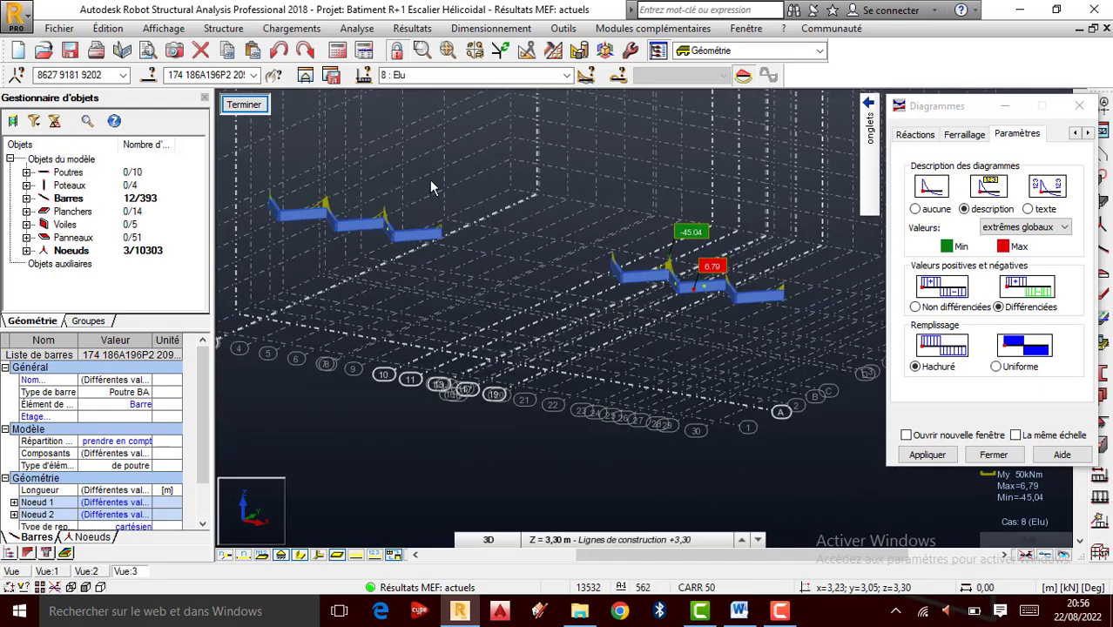
pyautogui.scroll(5, 748, 293)
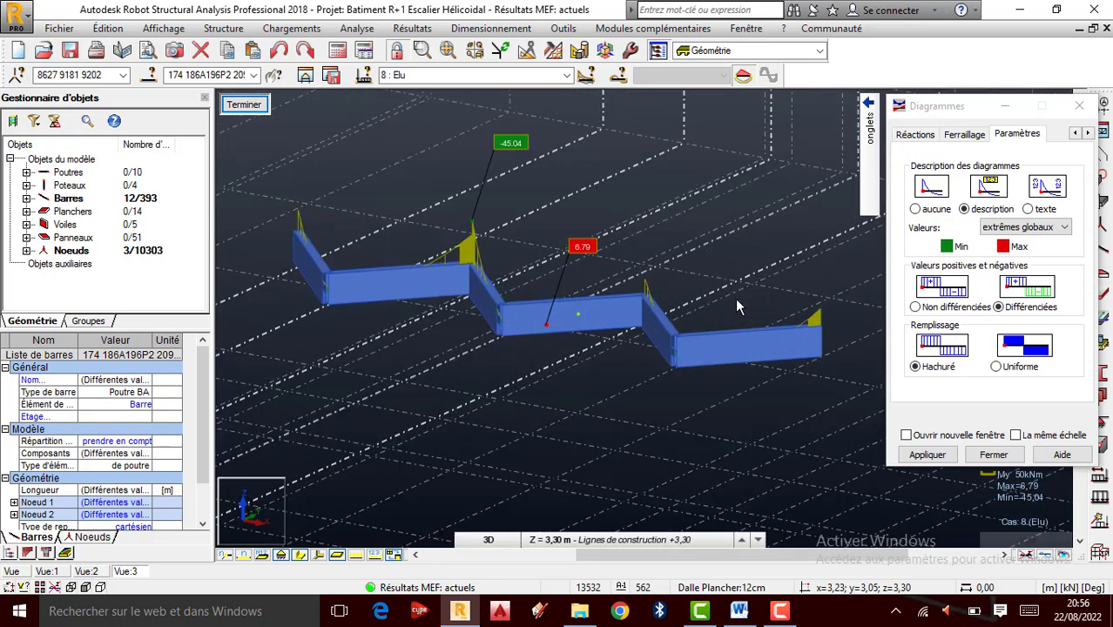
pyautogui.scroll(-1, 737, 305)
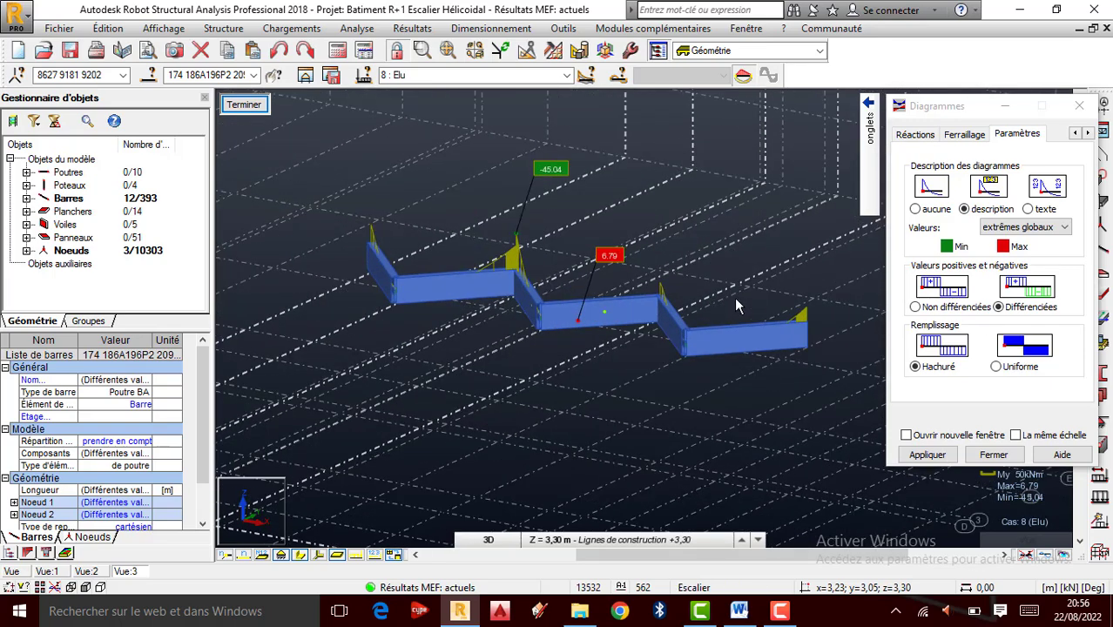
# Step: Switch the diagram value labels to all values (toutes) and apply them to the isolated beams
pyautogui.click(1026, 226)
pyautogui.click(1019, 262)
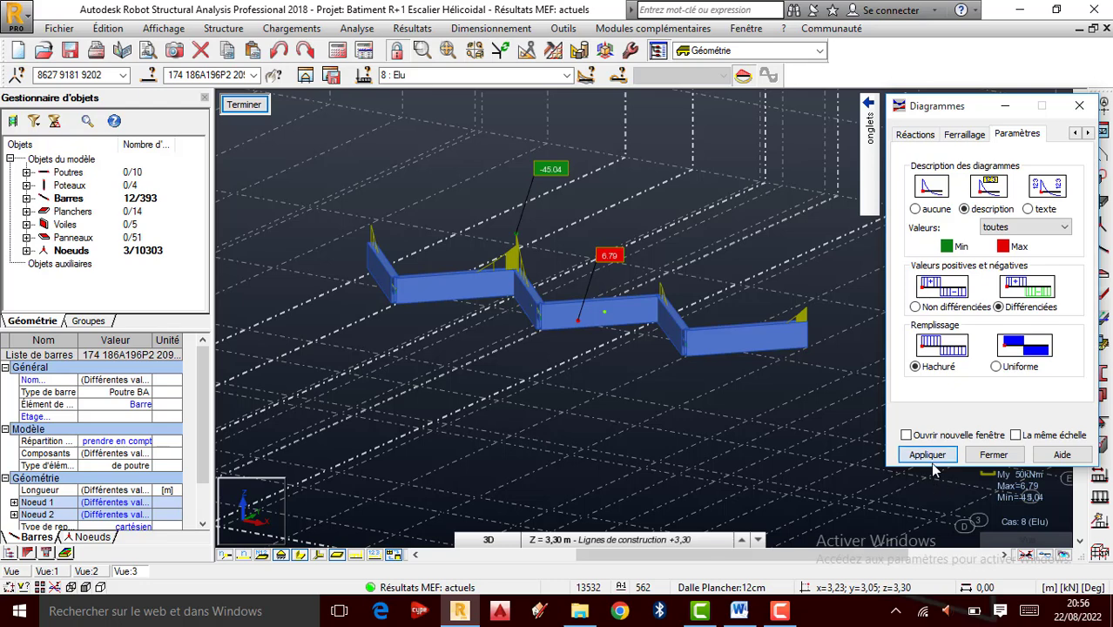
pyautogui.click(927, 454)
pyautogui.scroll(2, 657, 307)
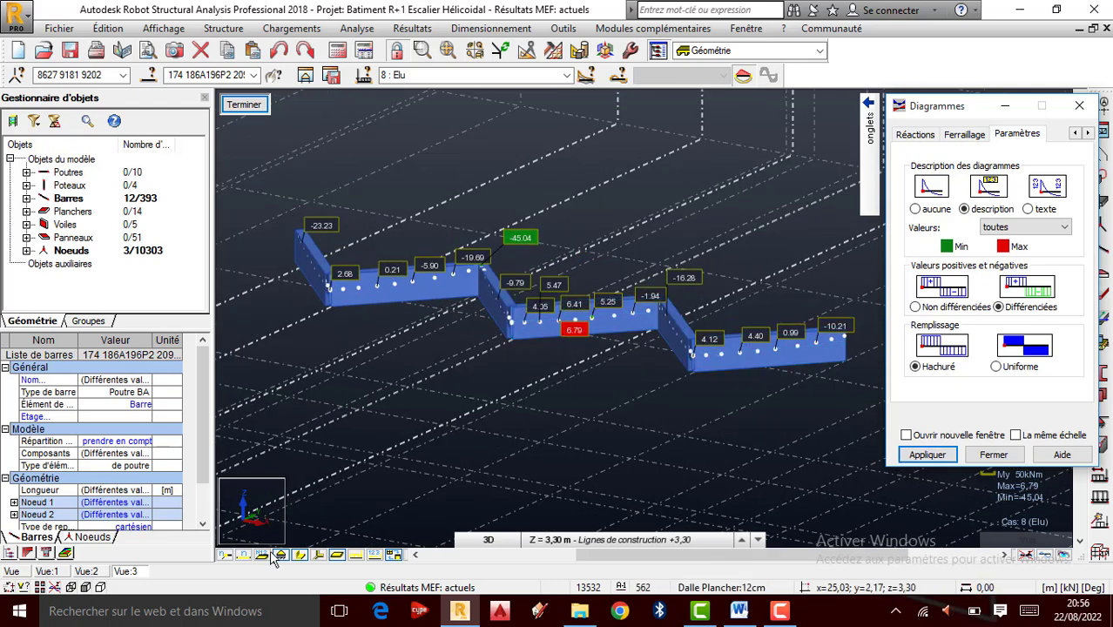
pyautogui.click(297, 556)
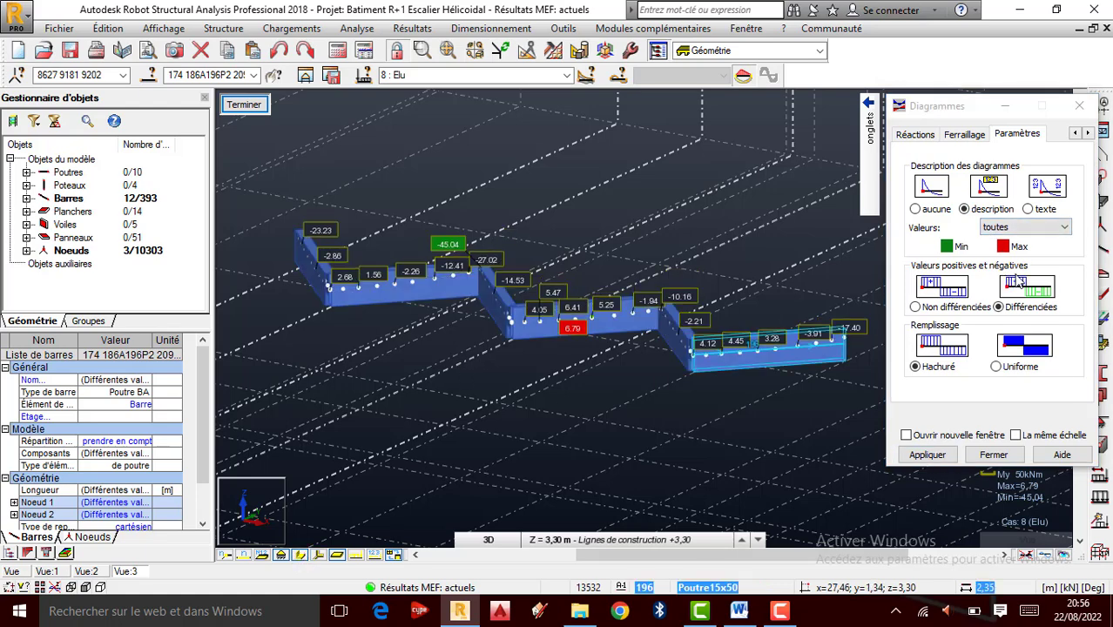
pyautogui.click(1064, 228)
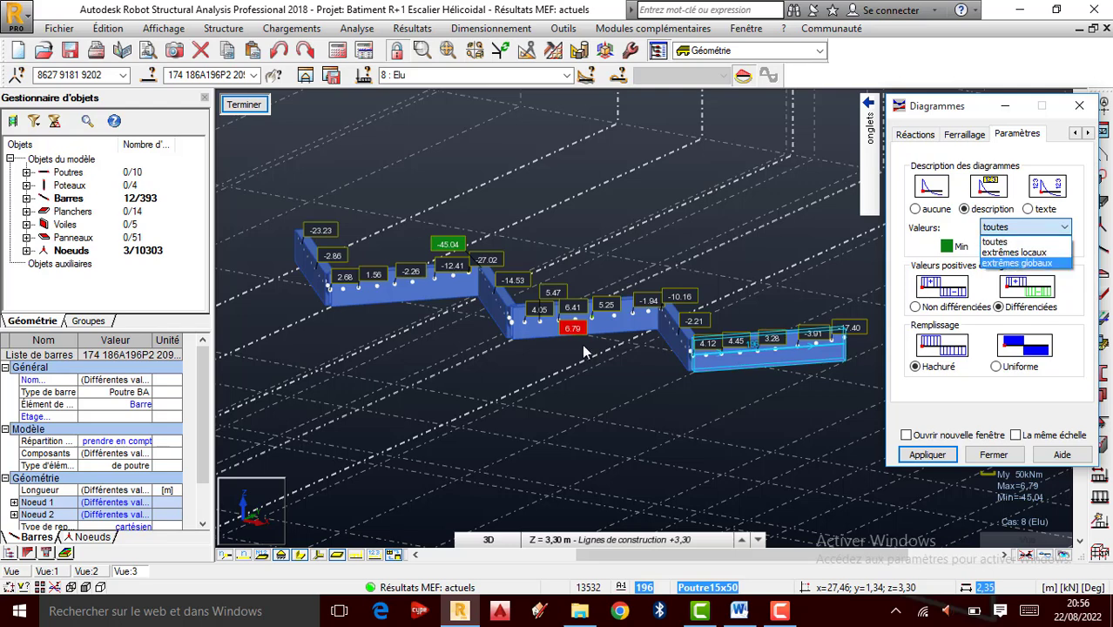
pyautogui.scroll(-1, 582, 344)
pyautogui.scroll(-1, 573, 346)
pyautogui.click(929, 453)
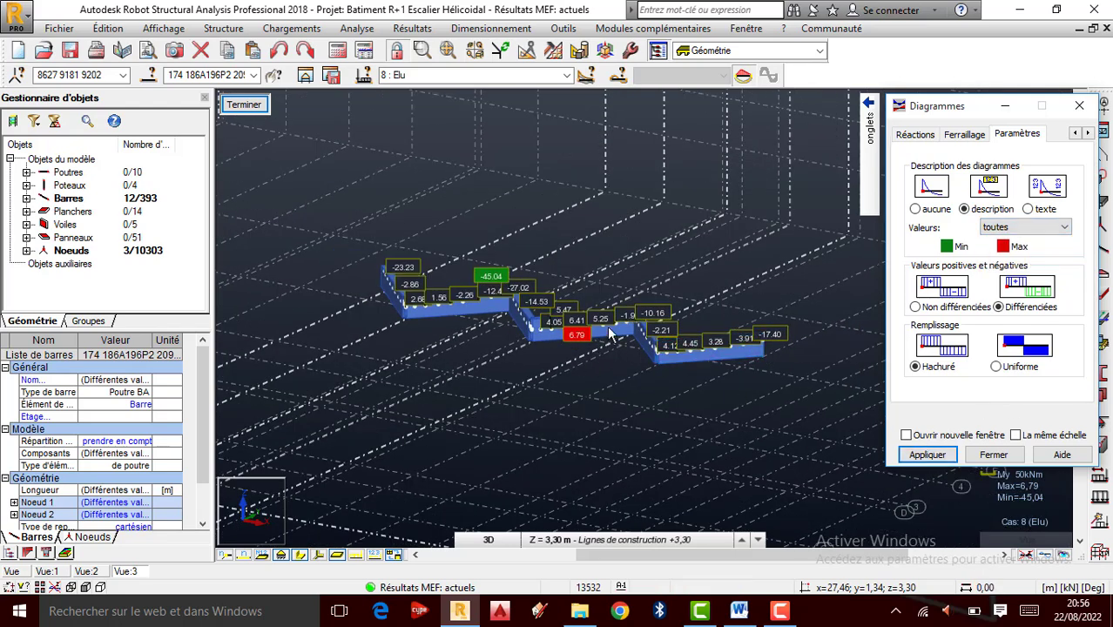
# Step: Examine the labelled My values along the wing containing beam 194, covering each span and corner of the zigzag
pyautogui.scroll(-3, 575, 327)
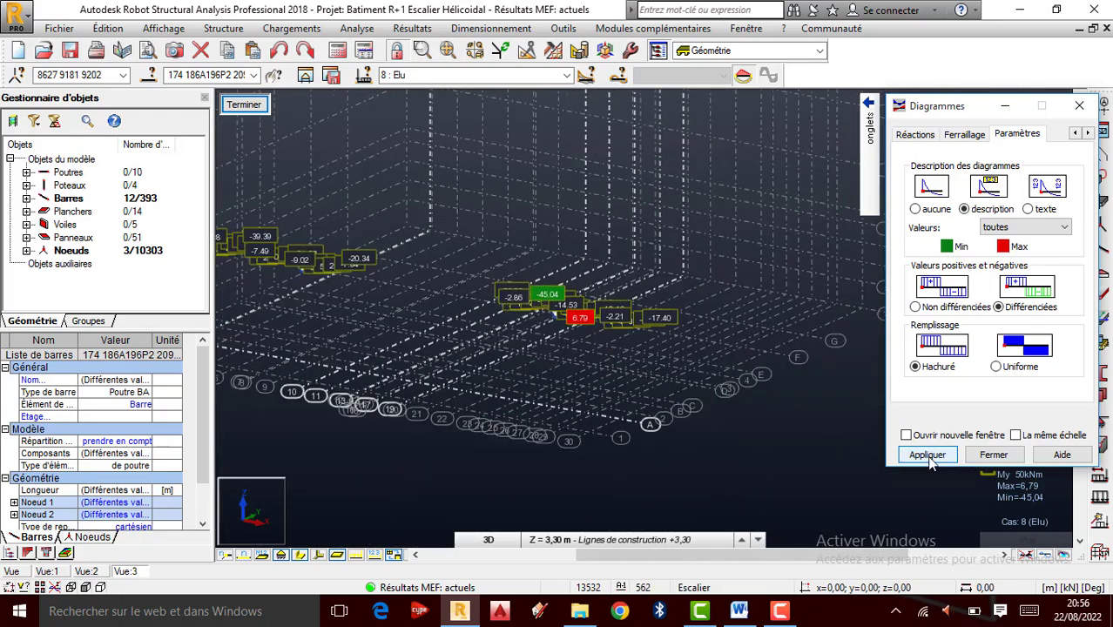
pyautogui.scroll(4, 585, 328)
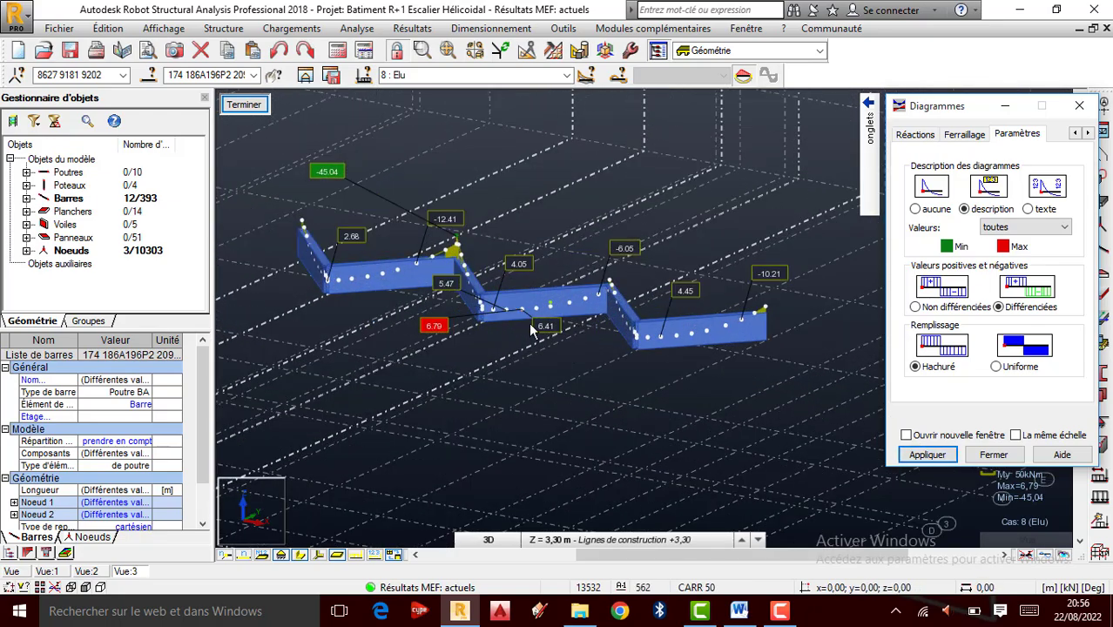
pyautogui.scroll(3, 549, 322)
pyautogui.scroll(-3, 523, 319)
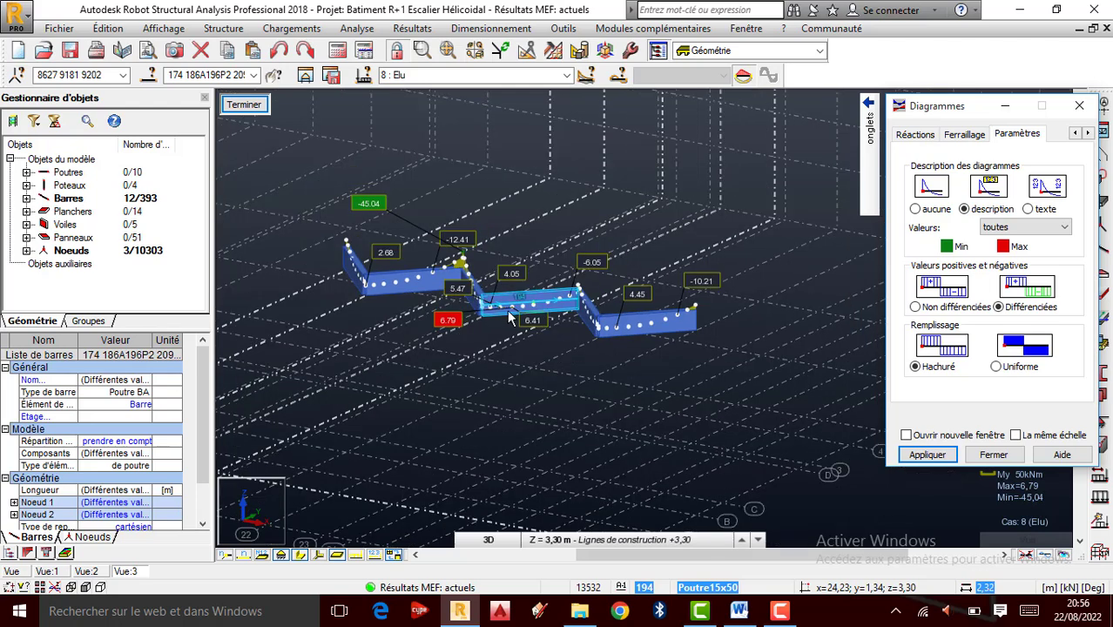
pyautogui.scroll(1, 409, 261)
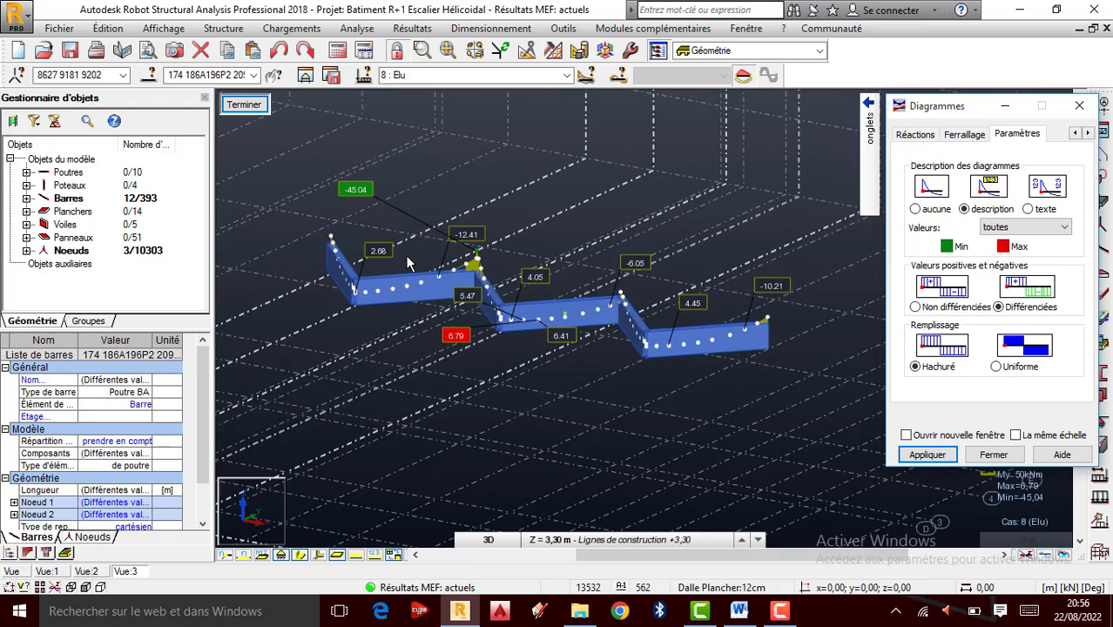
# Step: Replace the selection with only the six zigzag beams of the wing containing beam 194
pyautogui.click(594, 200)
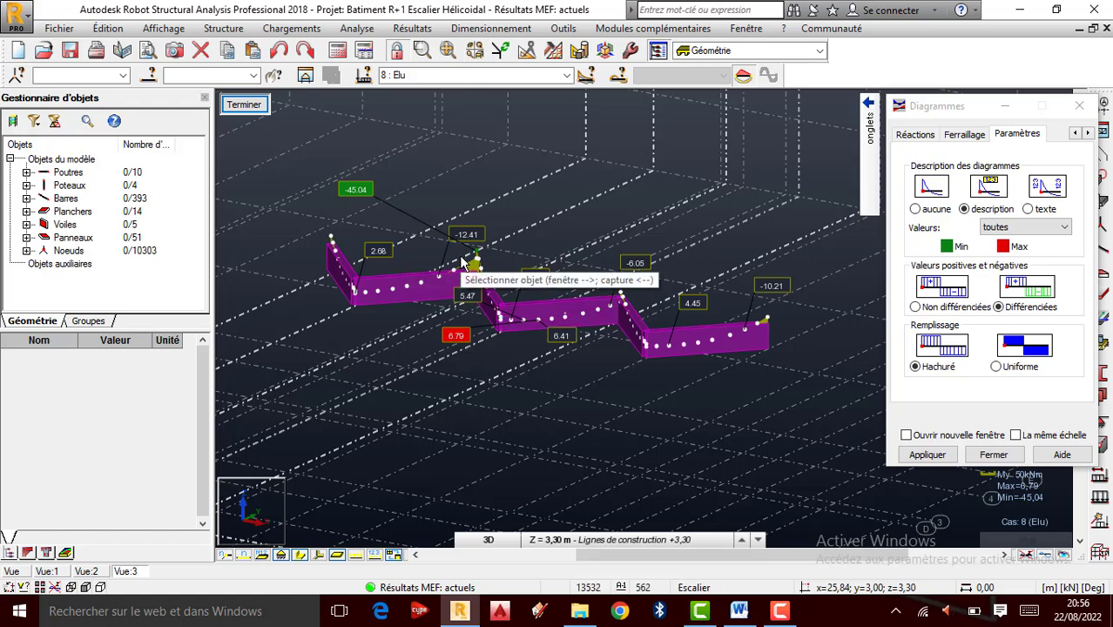
pyautogui.moveTo(863, 209)
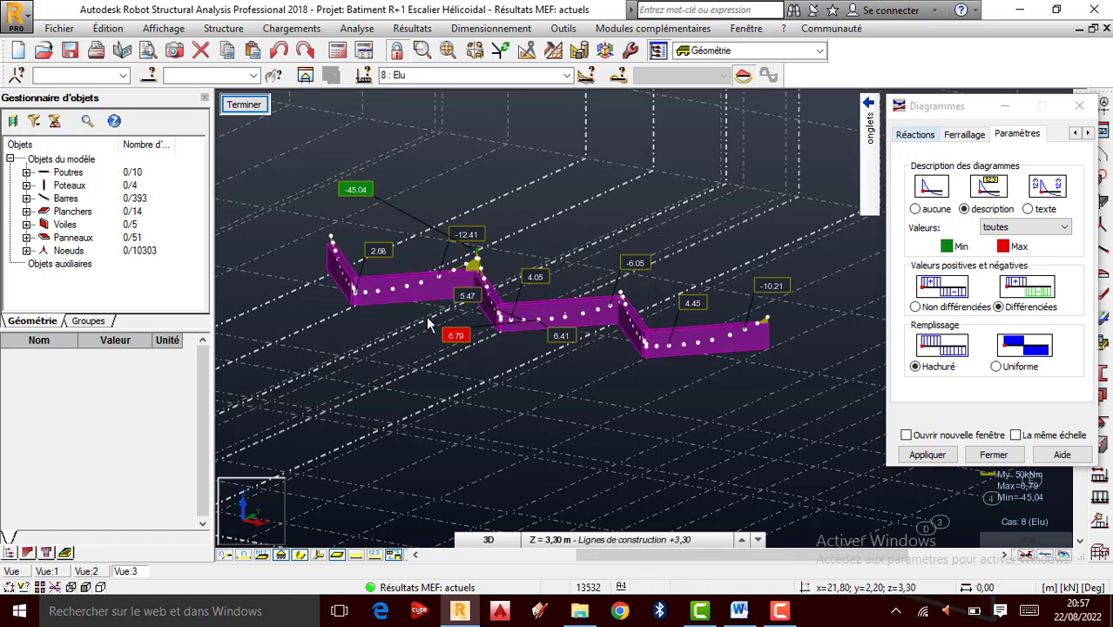
pyautogui.click(535, 321)
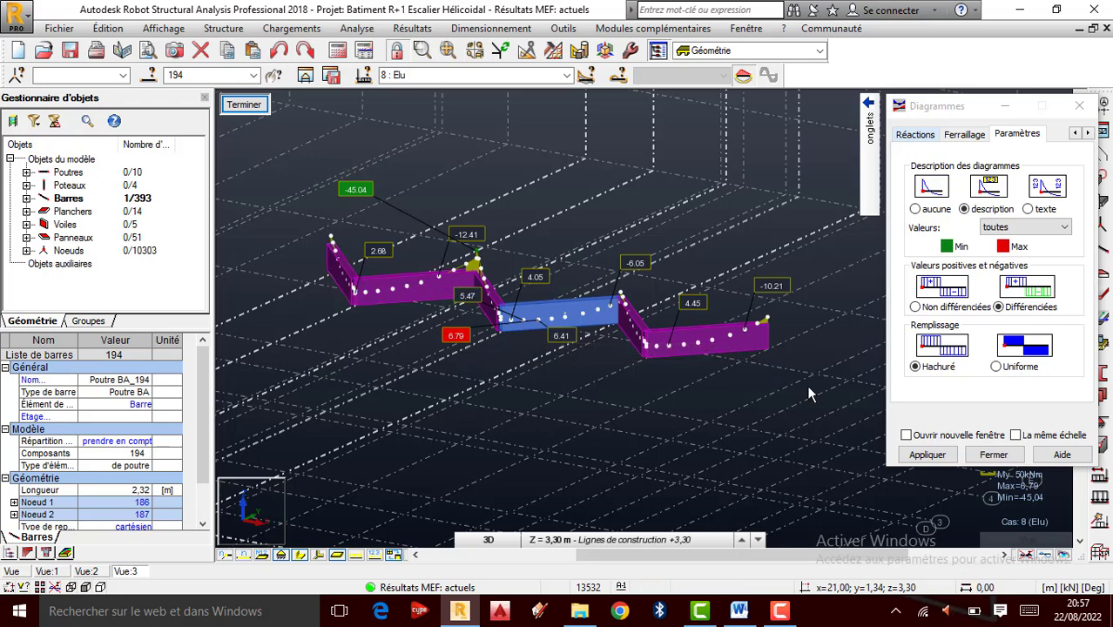
pyautogui.moveTo(279, 142); pyautogui.dragTo(810, 432)
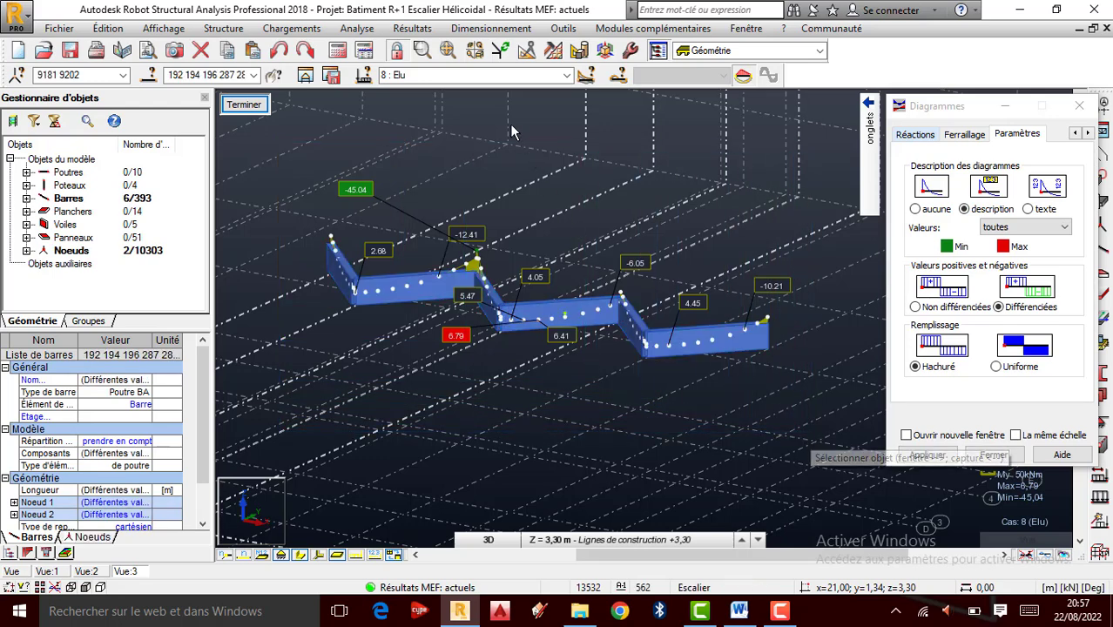
# Step: Send the selected beams to real RC reinforcement design (Ferraillage réel éléments BA) using only manual combination 8 Elu, excluding 9 Els
pyautogui.click(479, 29)
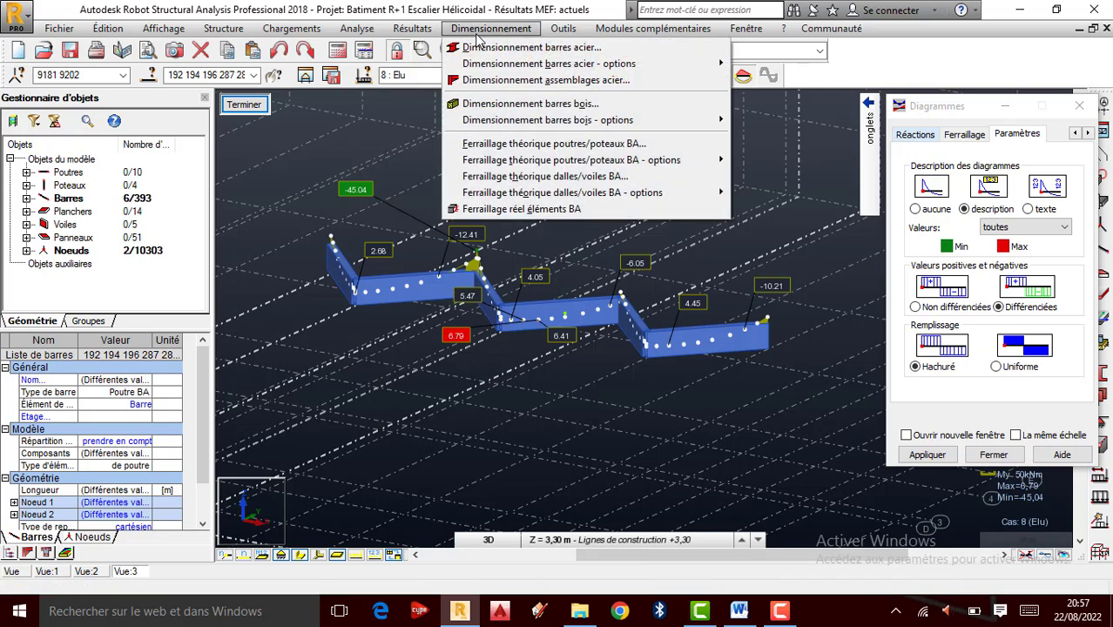
pyautogui.click(568, 210)
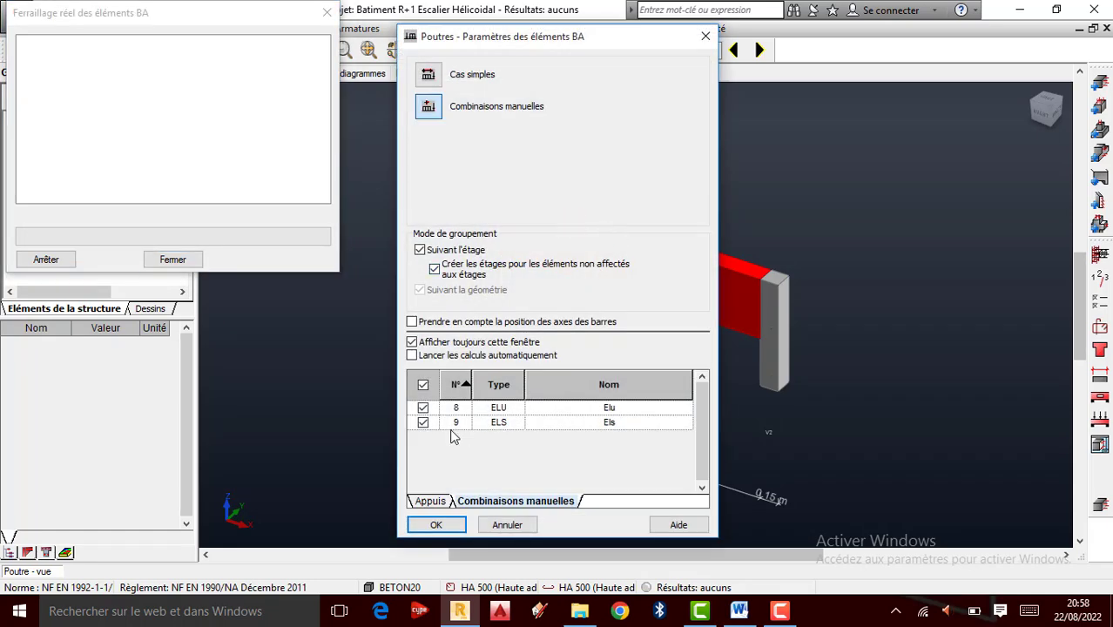
pyautogui.click(423, 423)
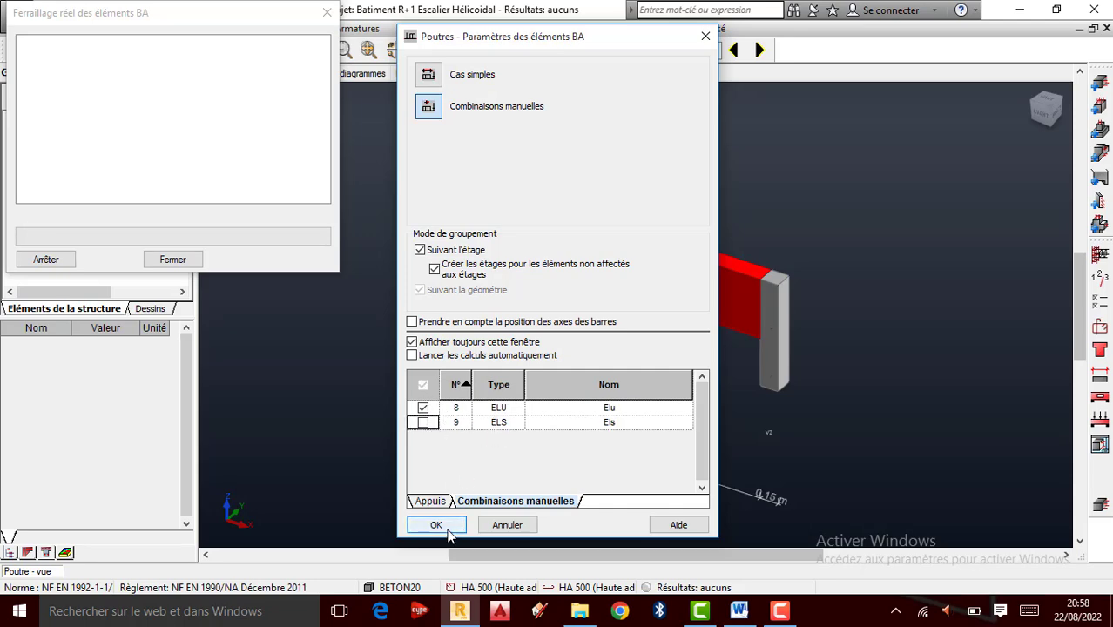
pyautogui.click(446, 525)
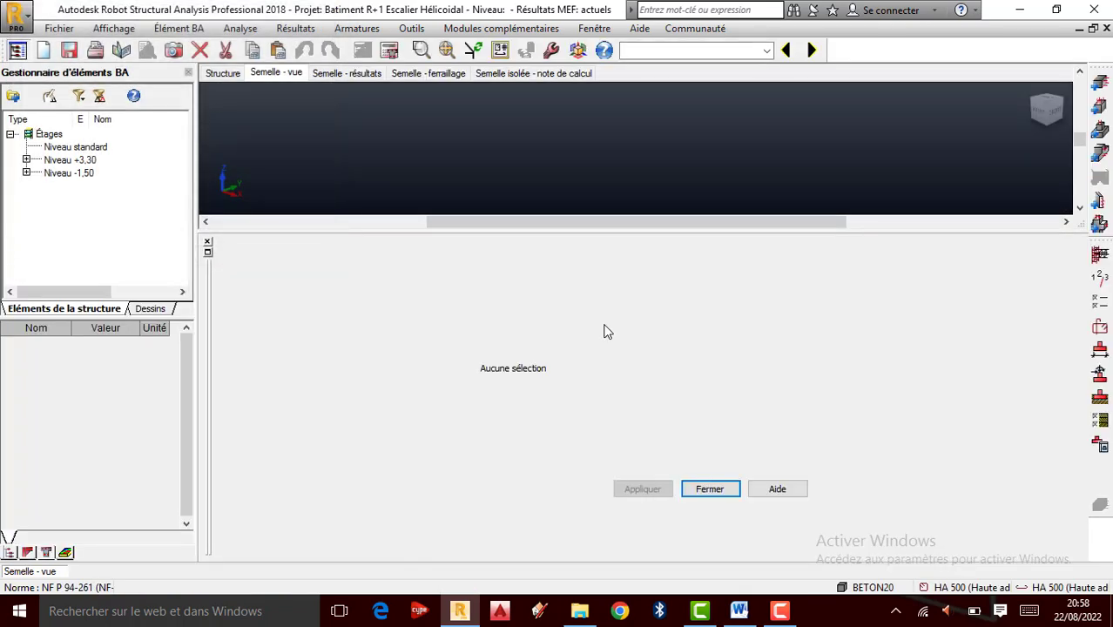
# Step: Generate the beam reinforcement elements grouped by storey with manual combinations 8 Elu and 9 Els, and close the empty footing and beam section panes
pyautogui.click(208, 243)
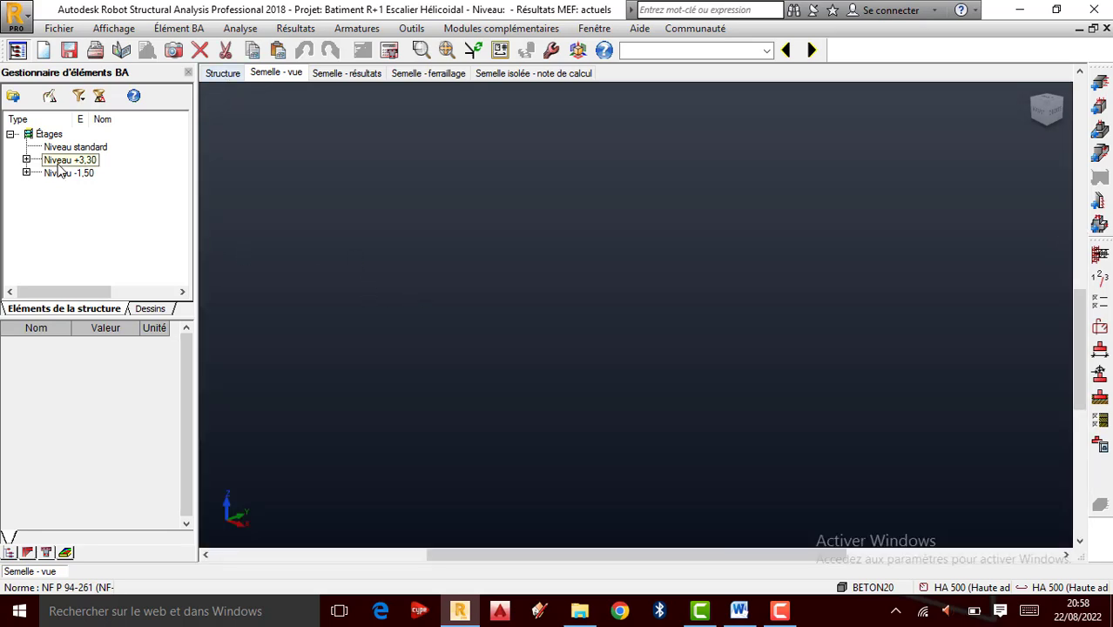
pyautogui.click(783, 610)
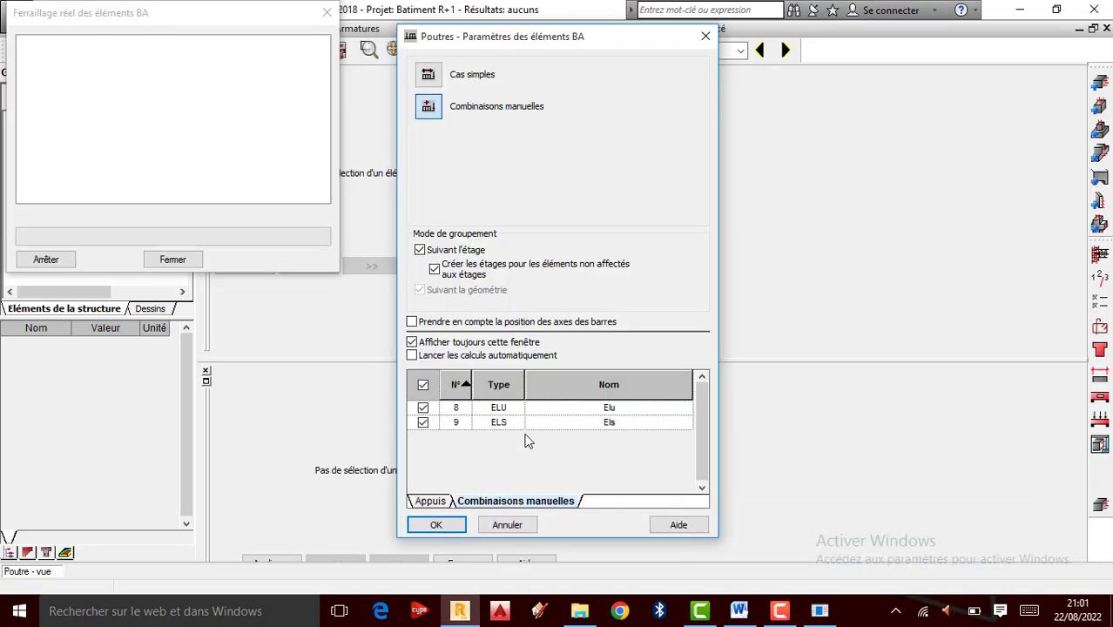
pyautogui.click(435, 524)
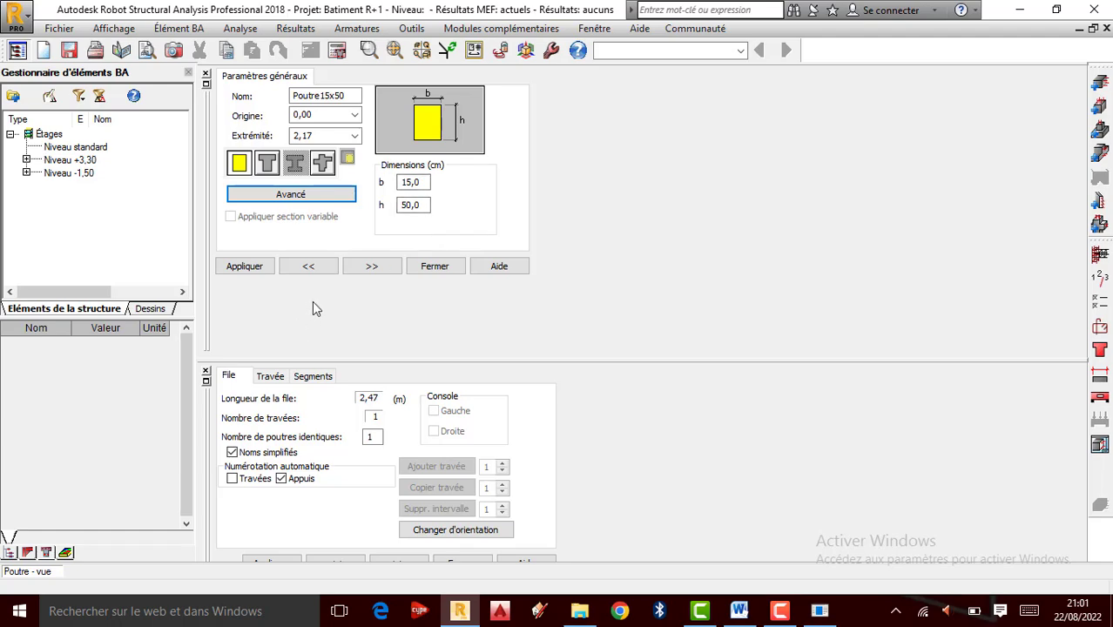
pyautogui.click(208, 76)
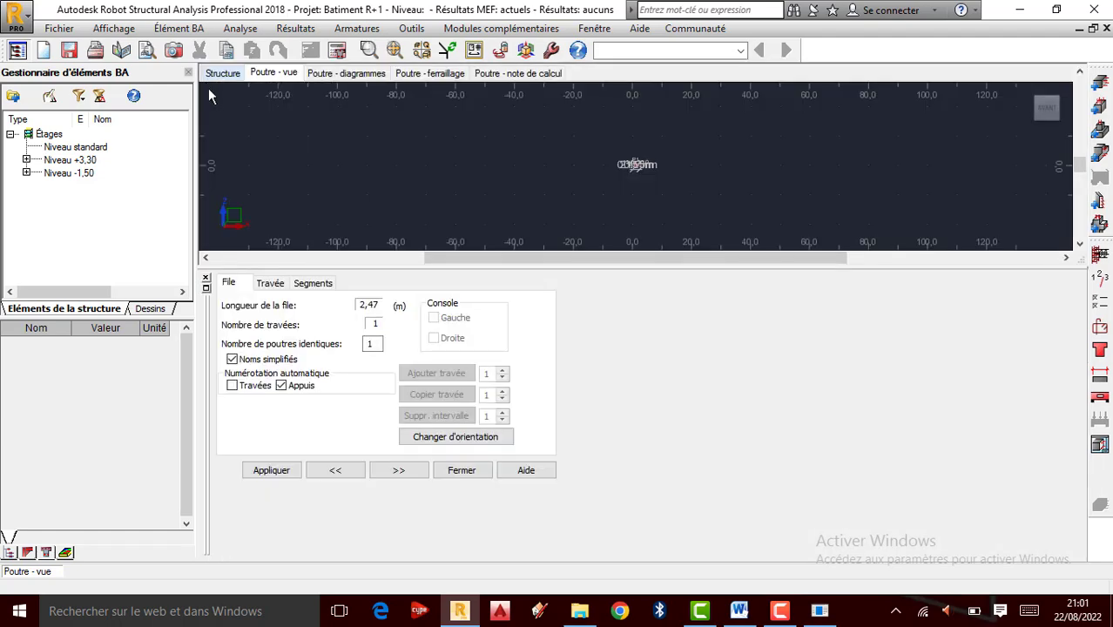
pyautogui.scroll(5, 628, 150)
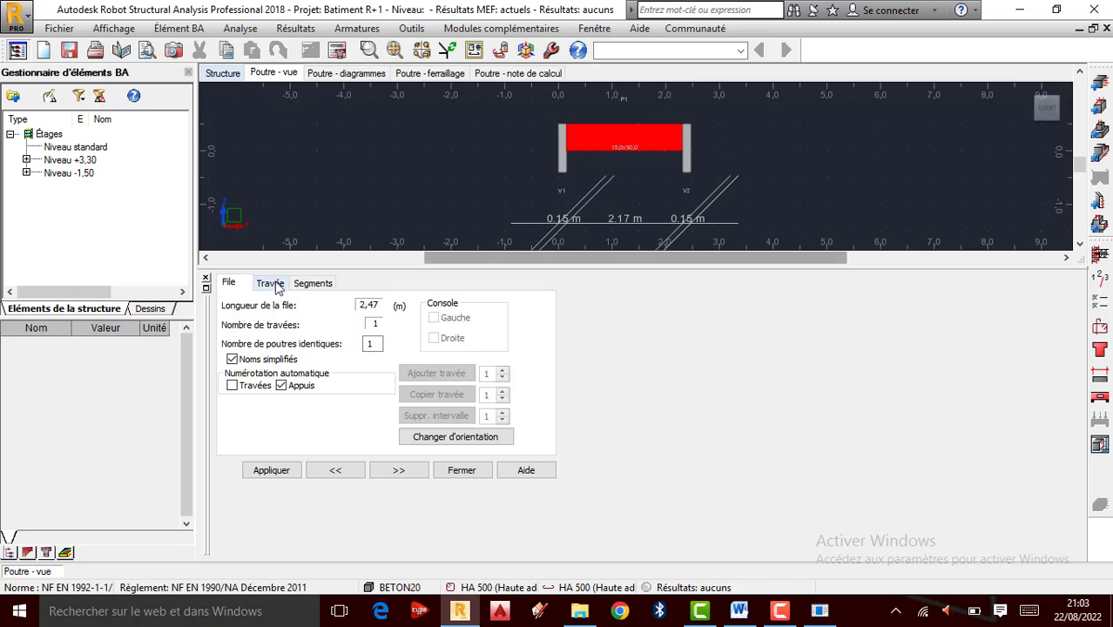
# Step: Review the beam's row, segment and span definitions, its support types and the storey parameters
pyautogui.click(273, 284)
pyautogui.click(314, 285)
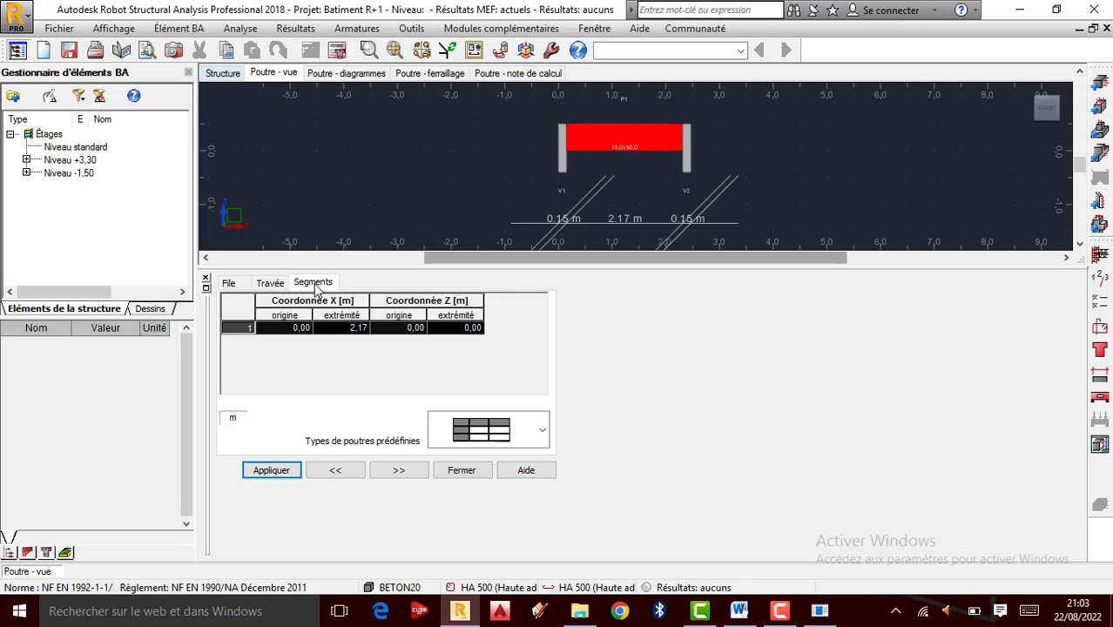
pyautogui.click(266, 285)
pyautogui.click(241, 283)
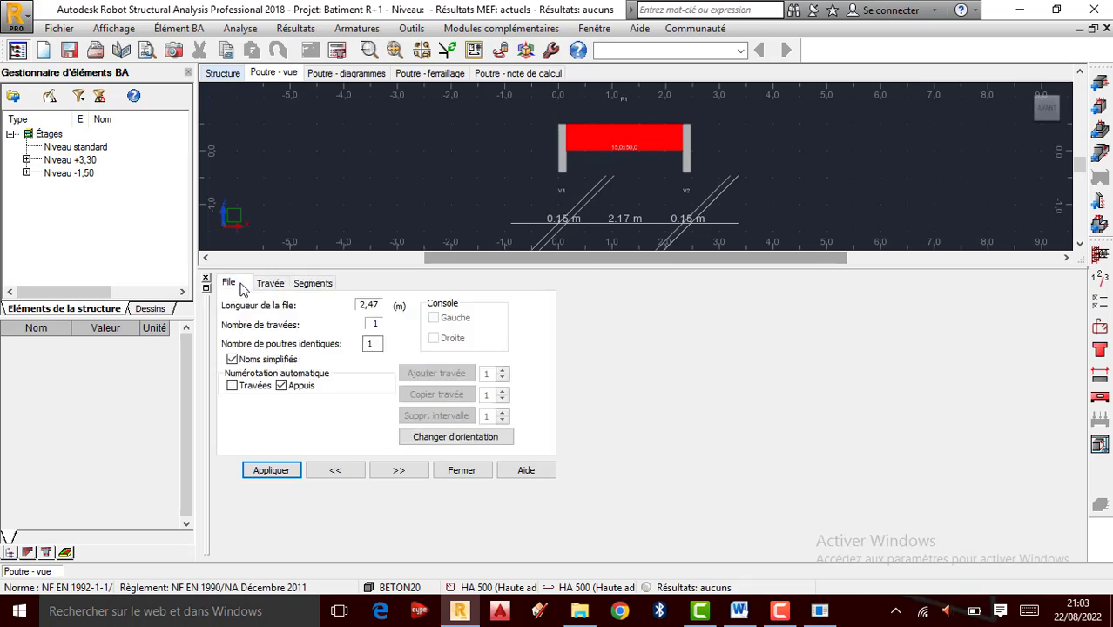
pyautogui.click(276, 288)
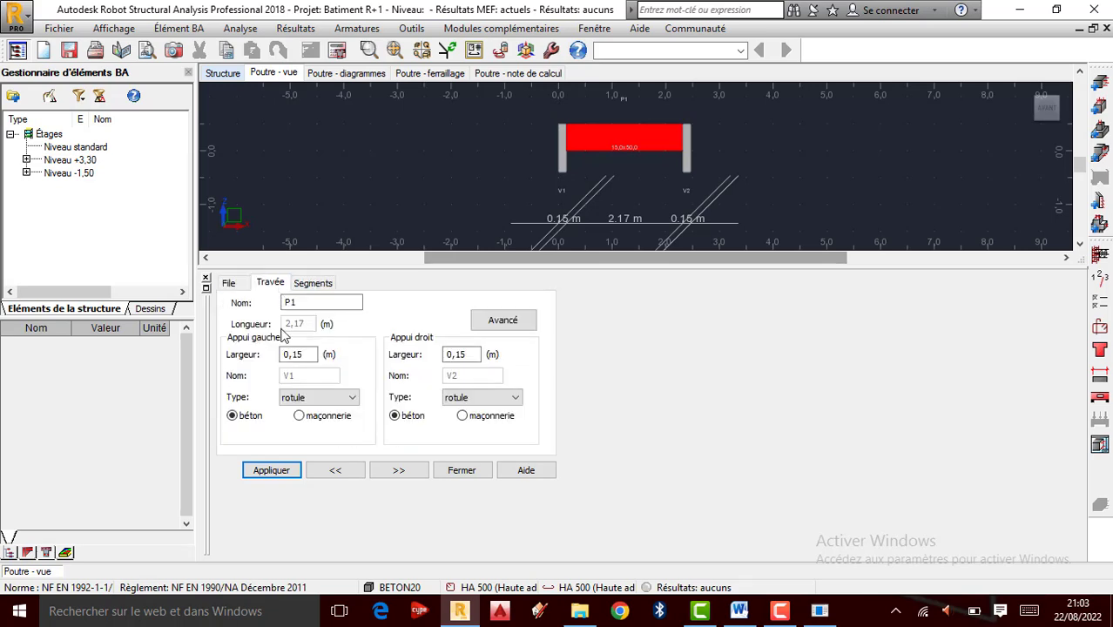
pyautogui.click(297, 399)
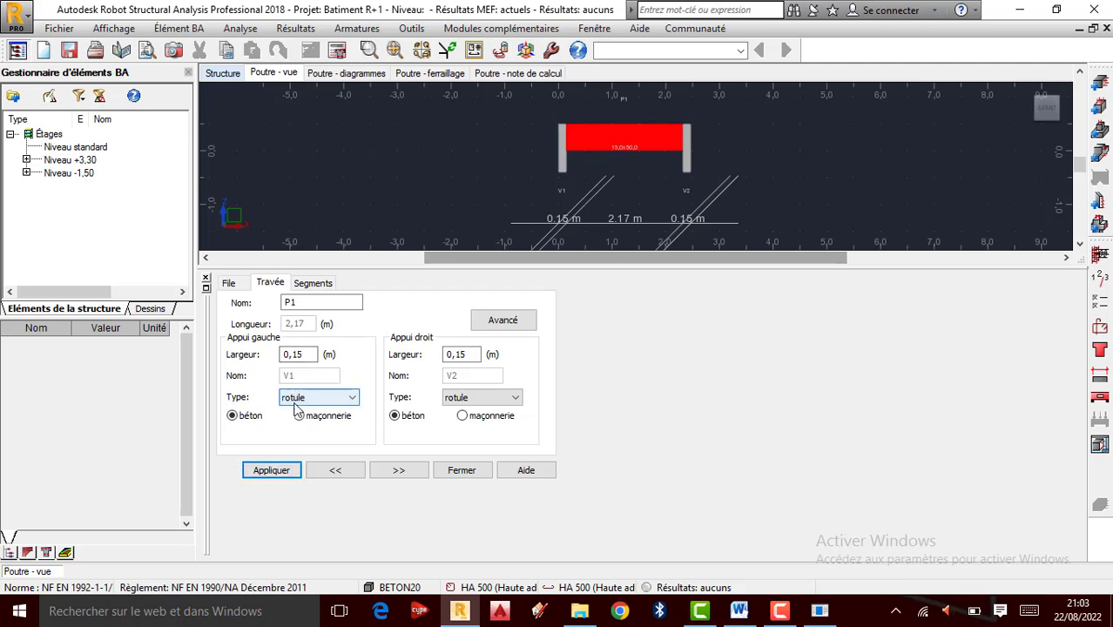
pyautogui.click(291, 470)
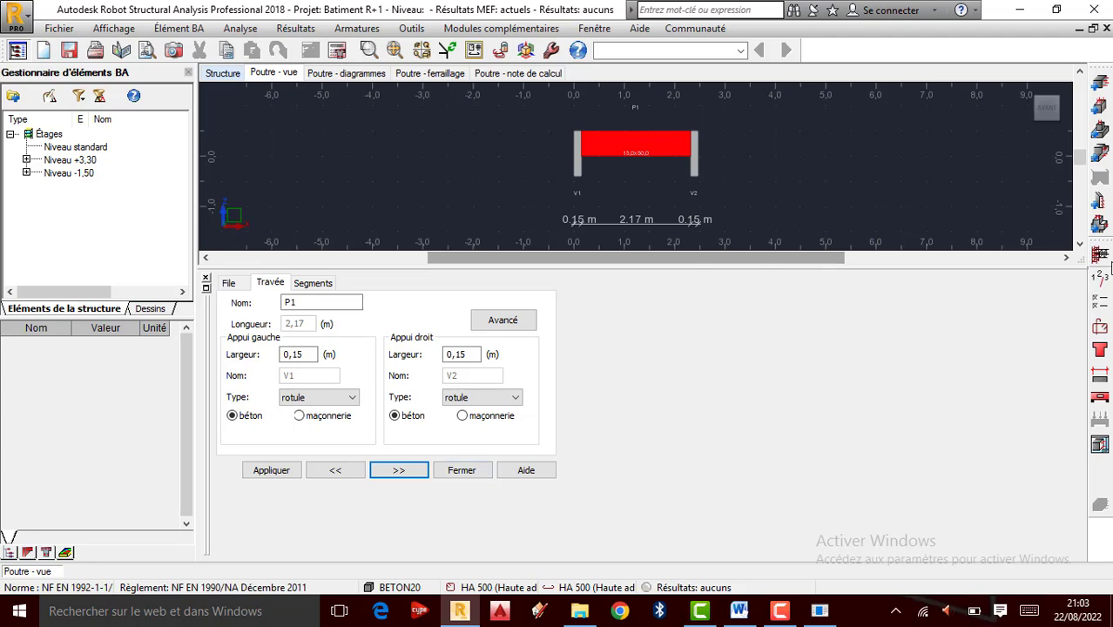
pyautogui.click(1102, 282)
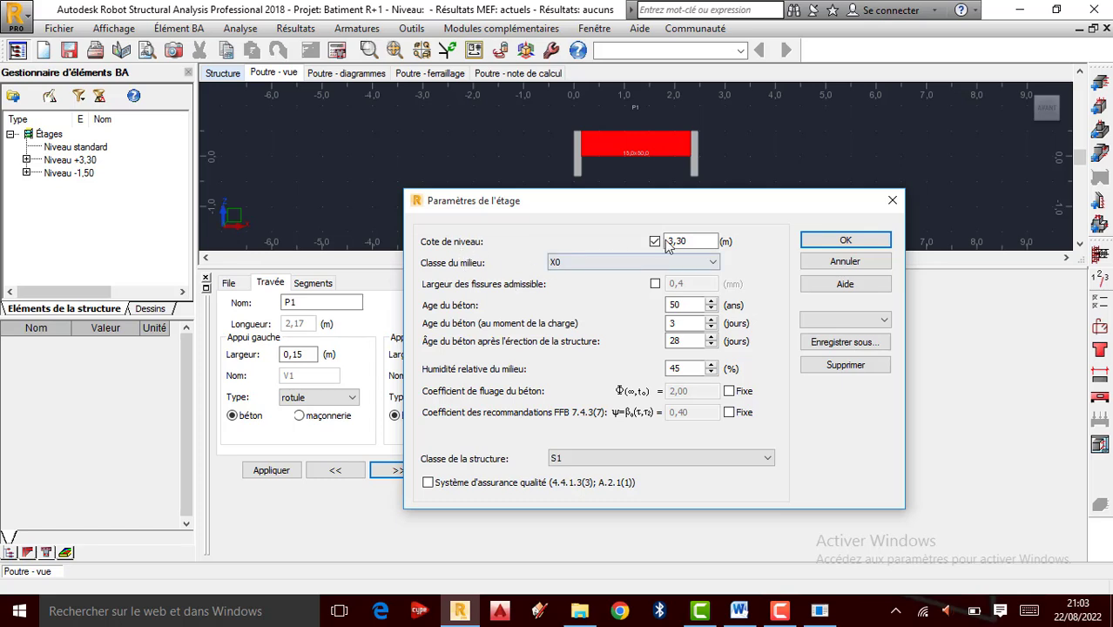
pyautogui.click(846, 241)
# Step: Set the reinforced concrete design code (Béton armé) to BAEL 91 mod. 99 in the job preferences
pyautogui.click(417, 29)
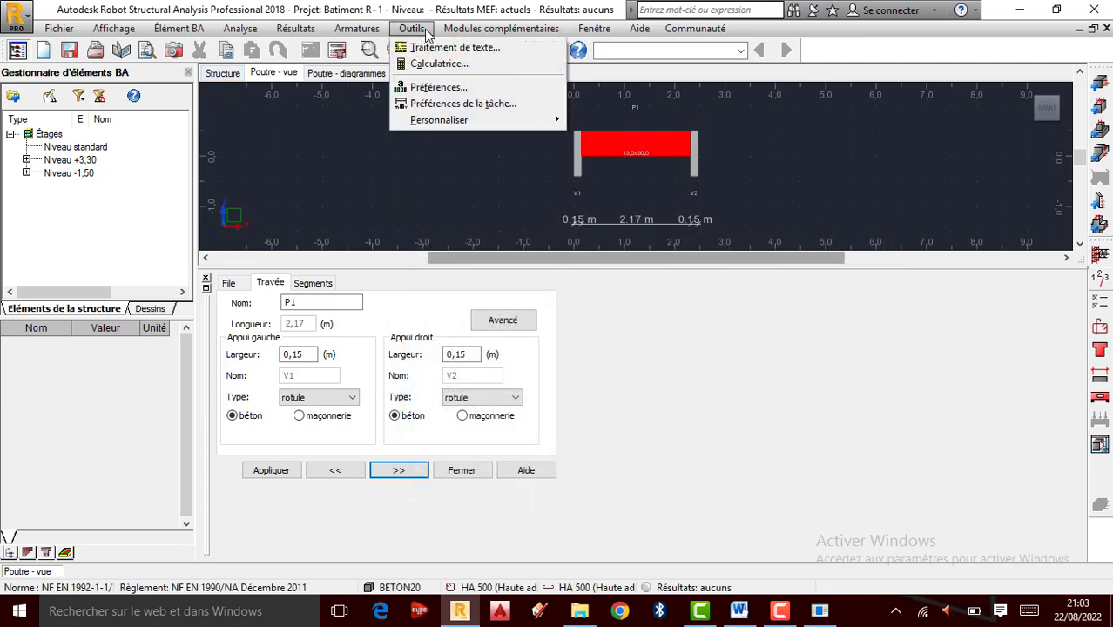
pyautogui.click(446, 101)
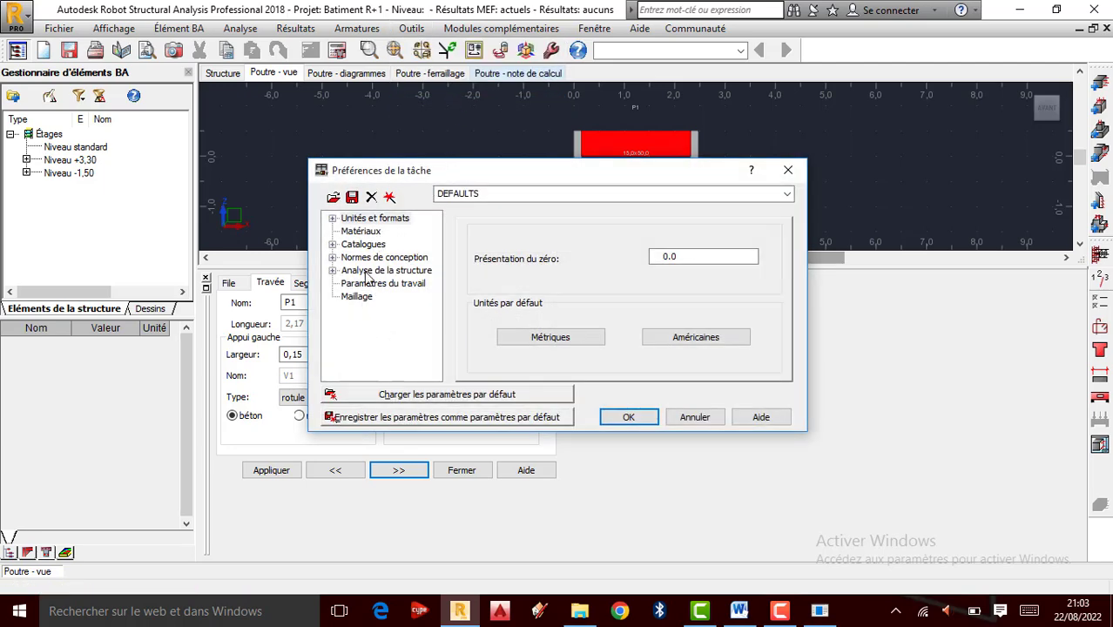
pyautogui.click(332, 257)
pyautogui.click(374, 258)
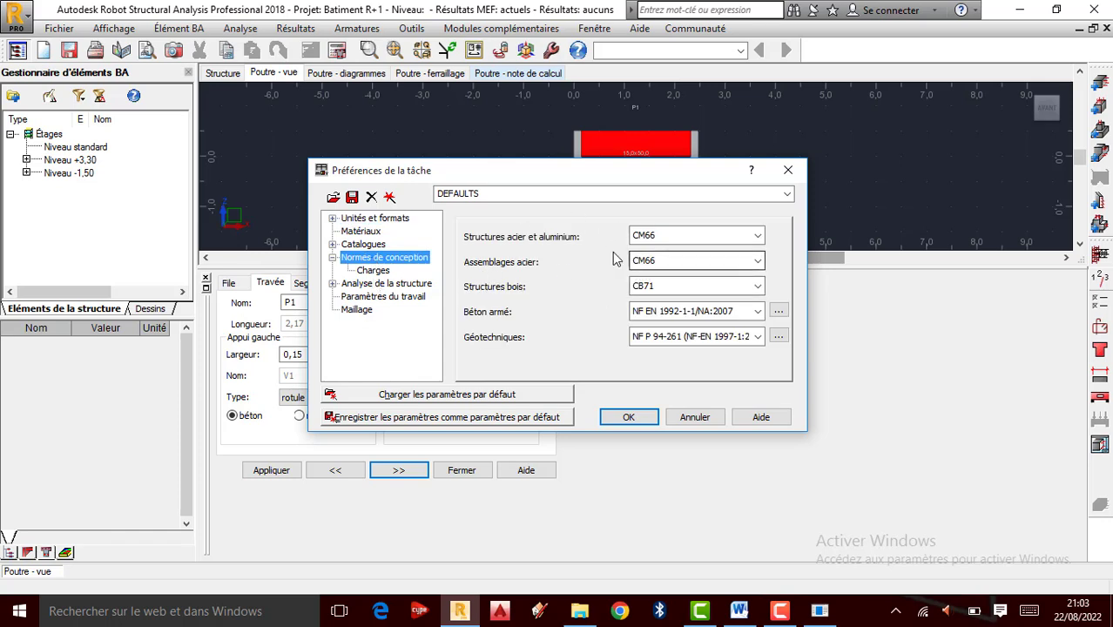
pyautogui.click(706, 237)
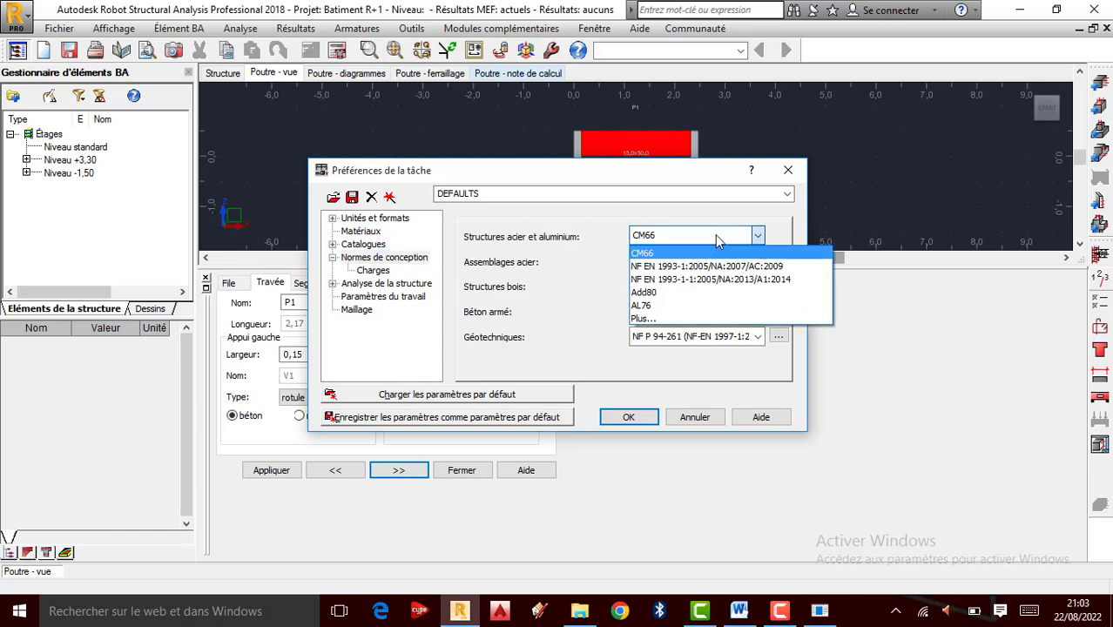
pyautogui.click(717, 242)
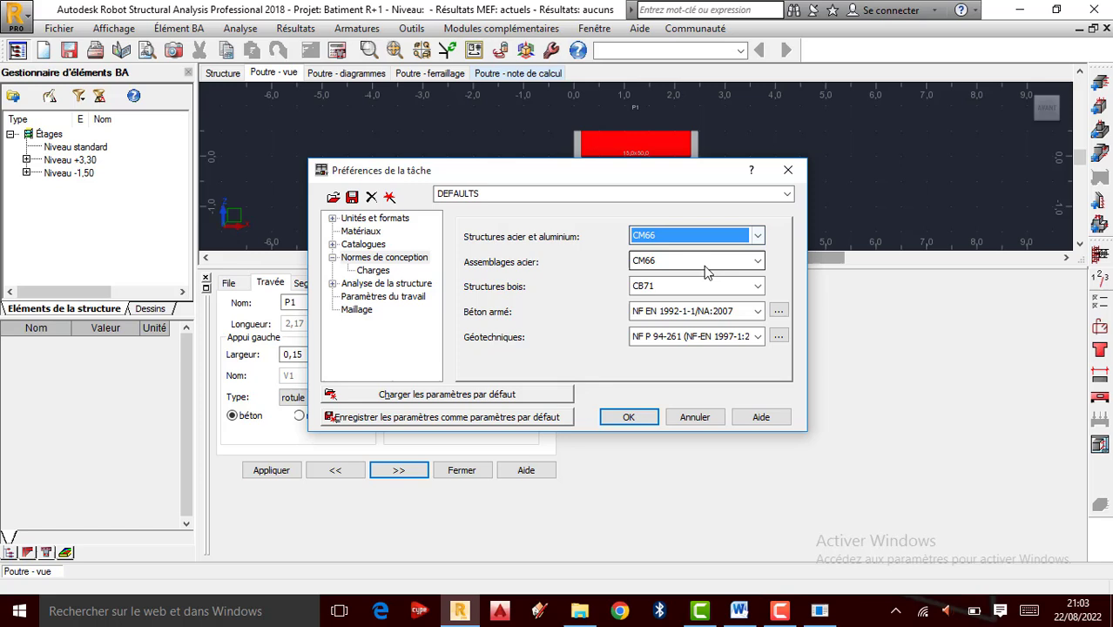
pyautogui.click(758, 312)
pyautogui.click(662, 339)
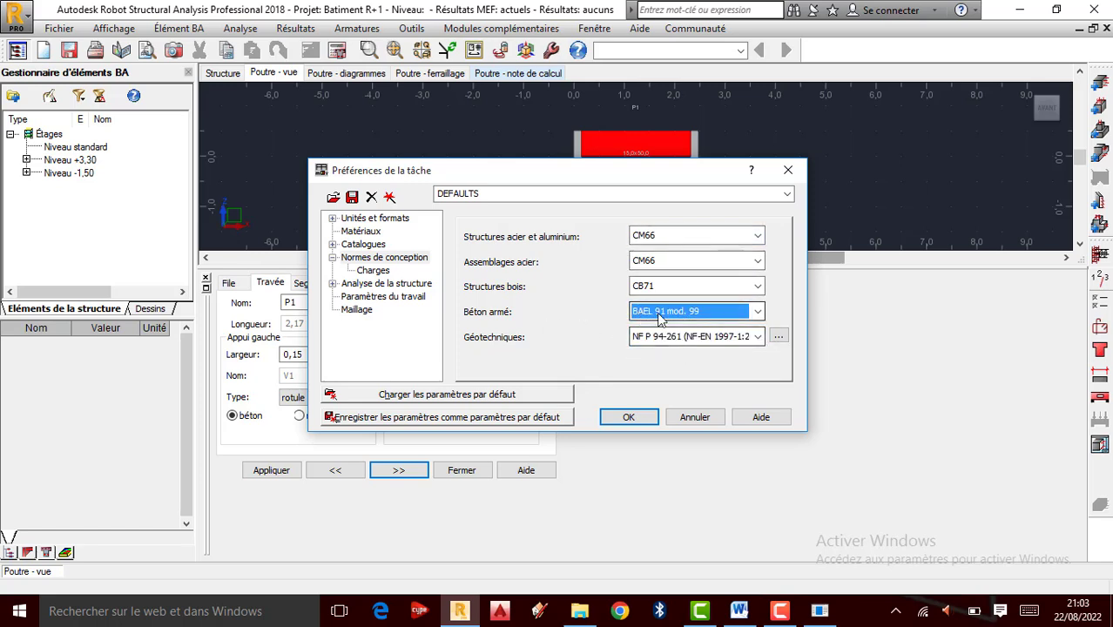
# Step: Set the geotechnical code to DTU 13.12 and accept the modified job preferences
pyautogui.click(749, 343)
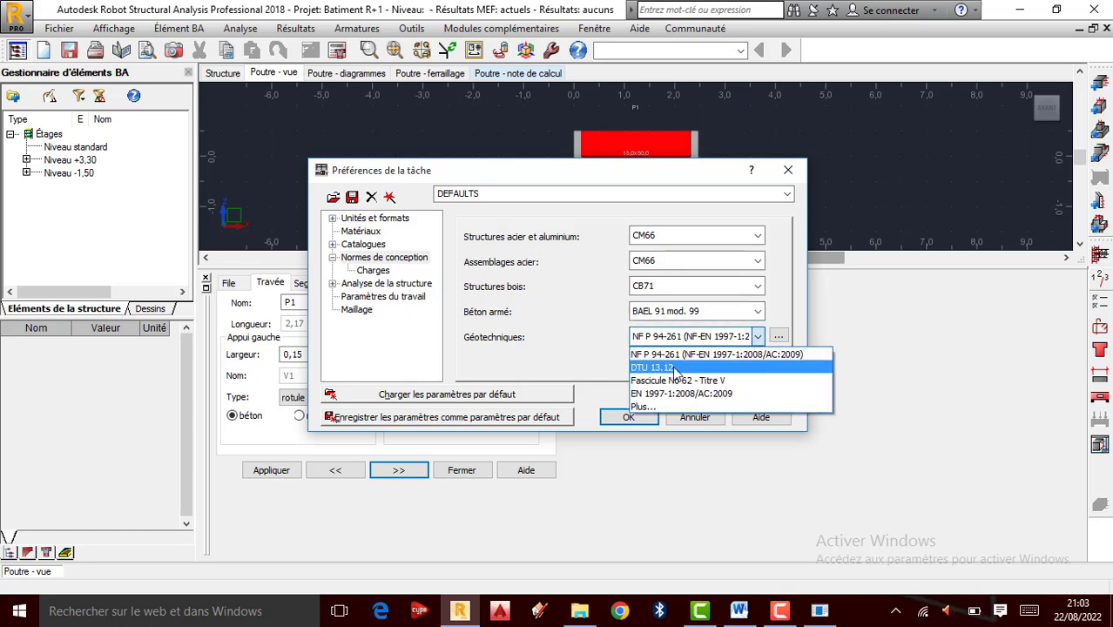
pyautogui.click(671, 367)
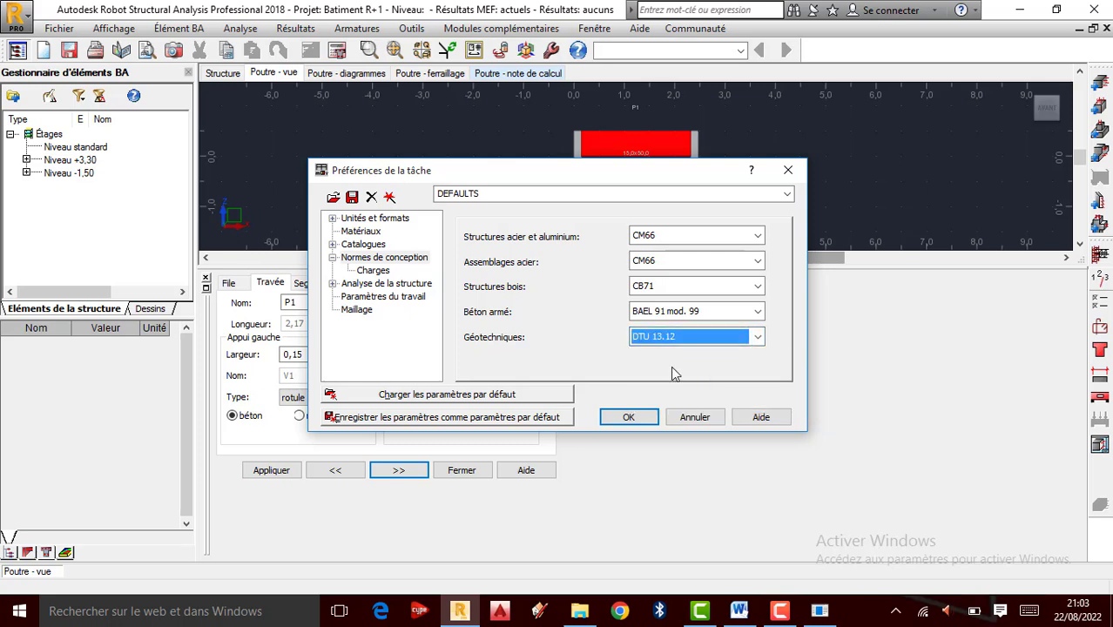
pyautogui.click(631, 418)
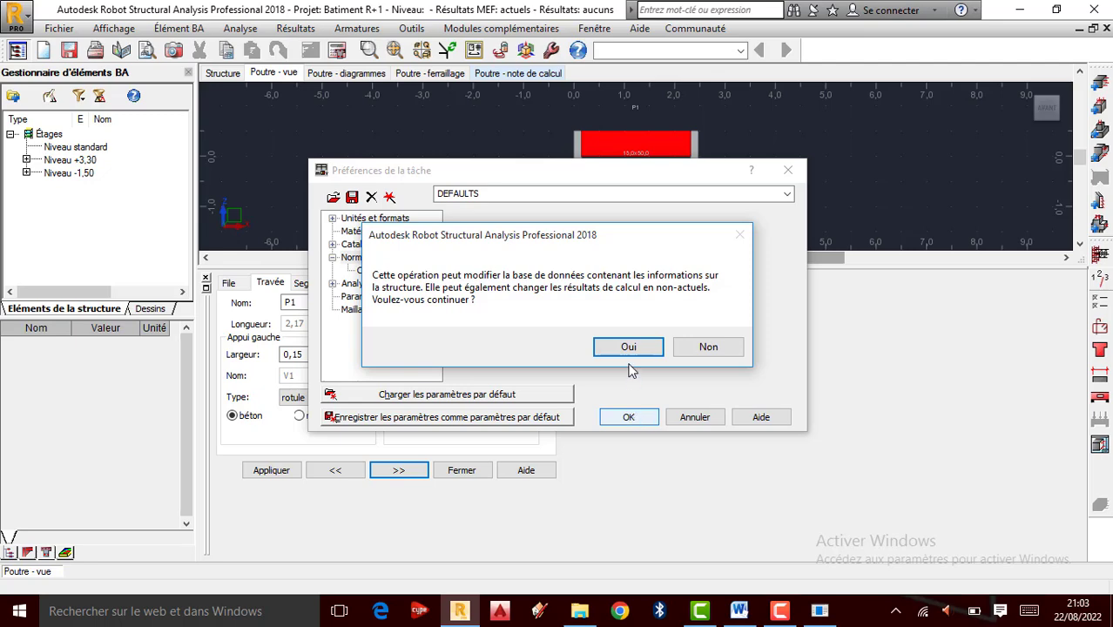
pyautogui.click(631, 348)
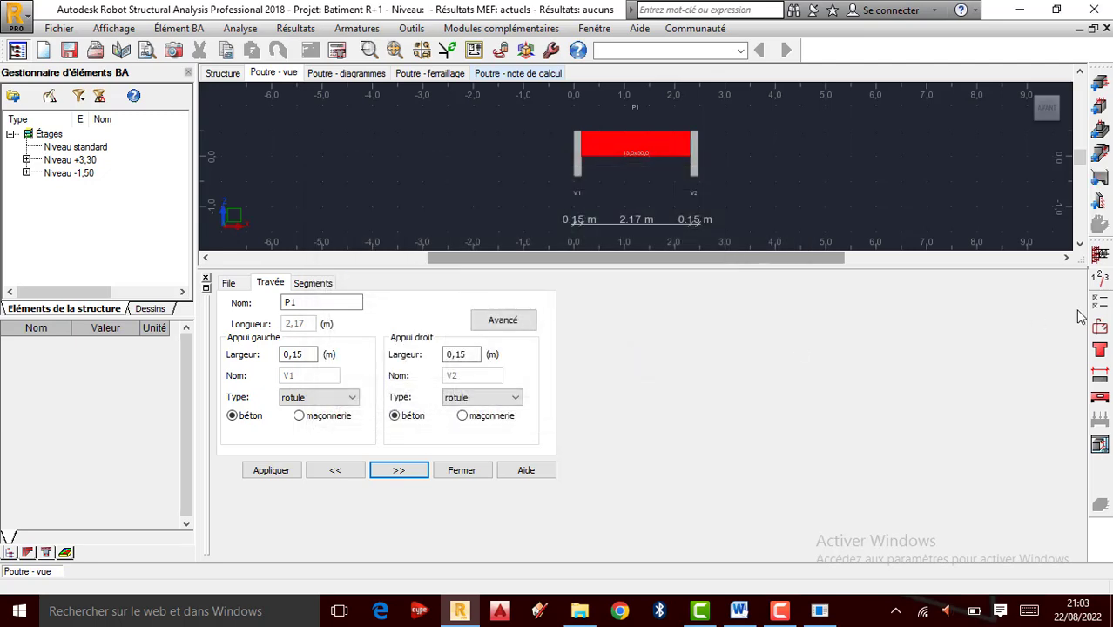
# Step: Enable the level elevation (Cote de niveau) in the storey parameters and set it to 3,00 m
pyautogui.click(1102, 280)
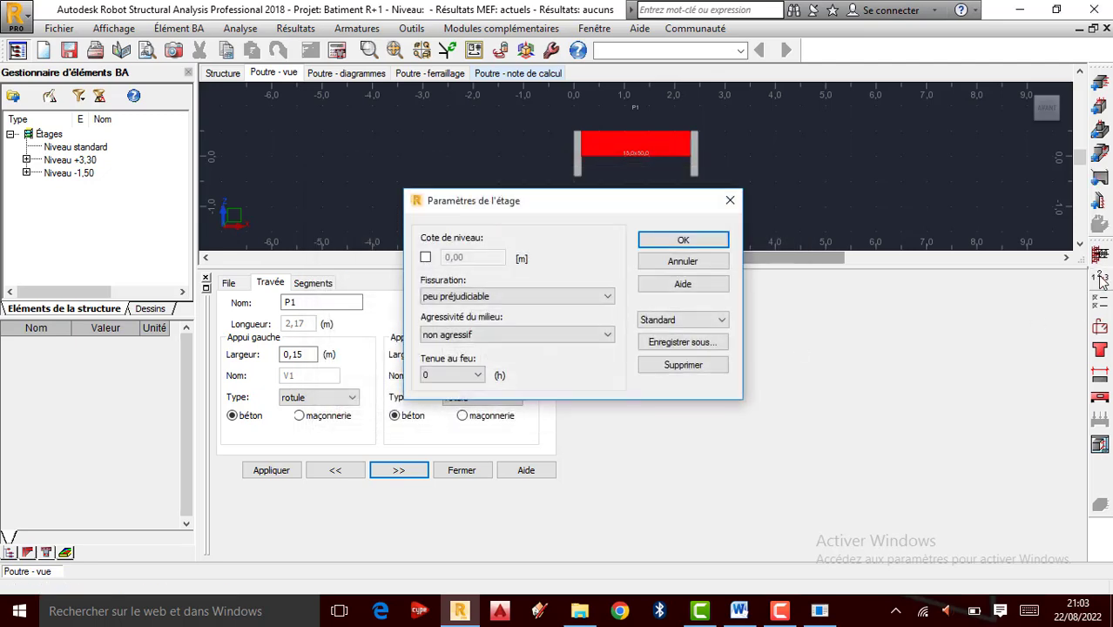
pyautogui.click(425, 258)
pyautogui.click(452, 260)
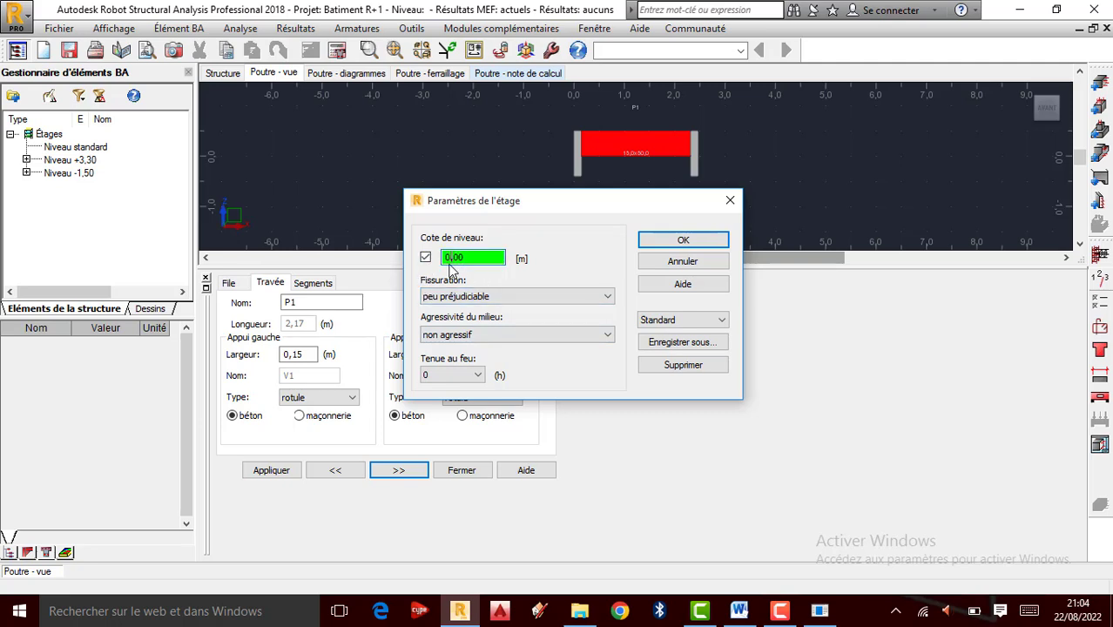
pyautogui.write('3,00')
# Step: Try fire resistances of 1 h and 2 h, return to 0 h and accept the storey parameters
pyautogui.click(478, 375)
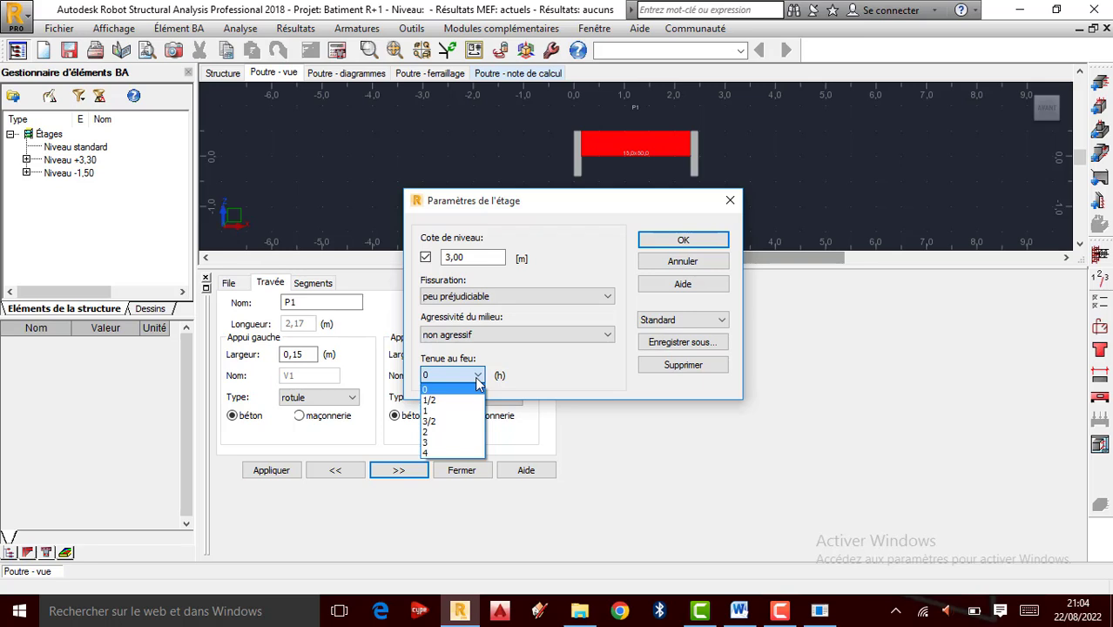
pyautogui.click(445, 411)
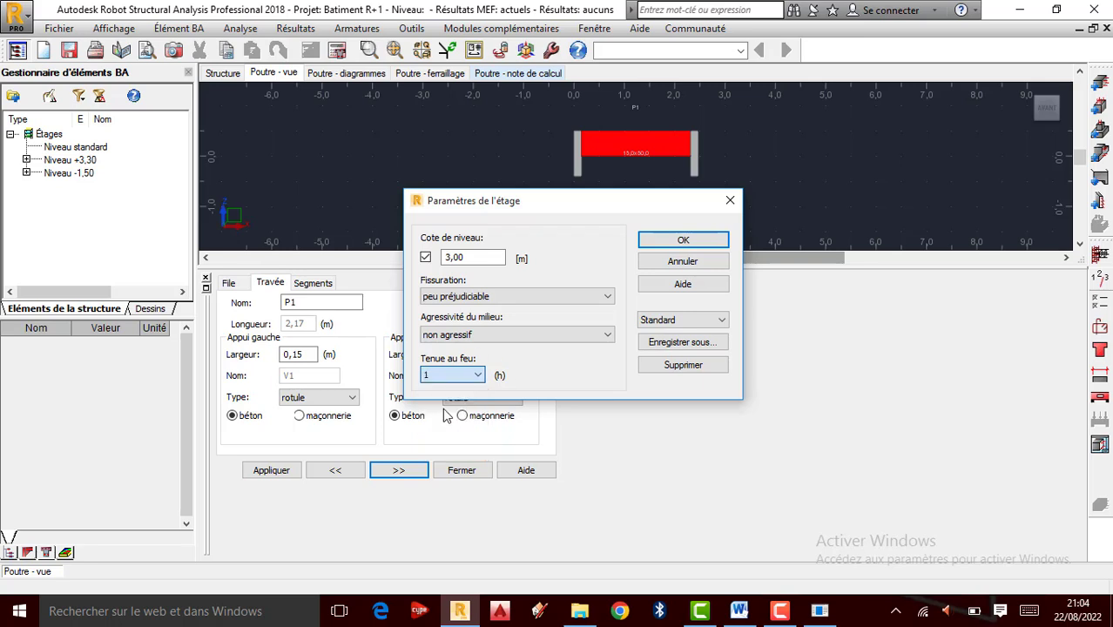
pyautogui.click(477, 374)
pyautogui.click(429, 433)
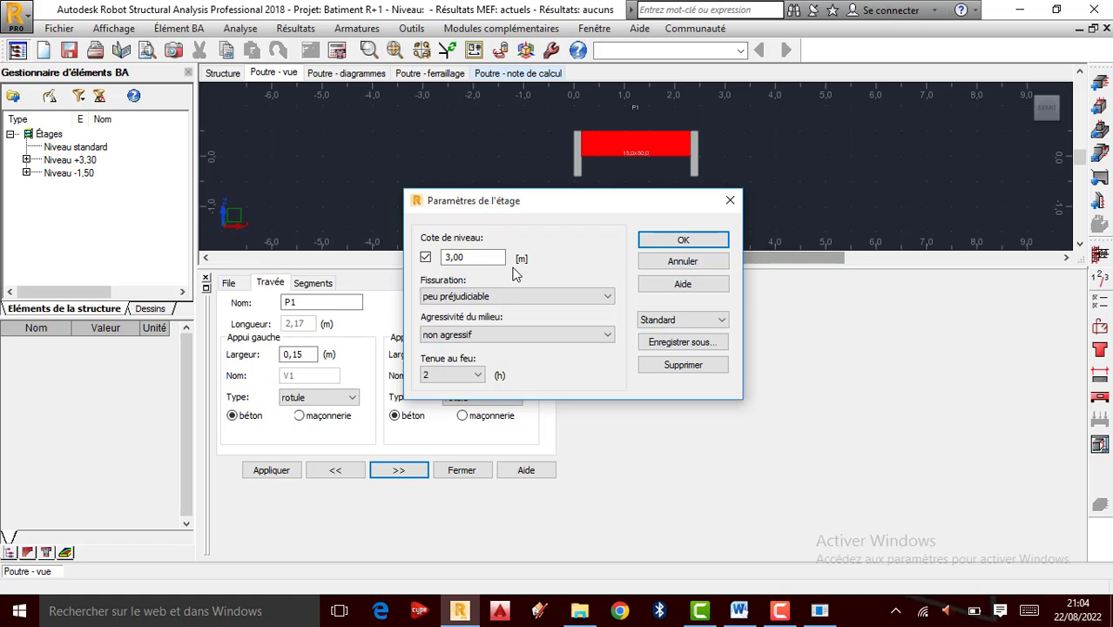
pyautogui.click(479, 375)
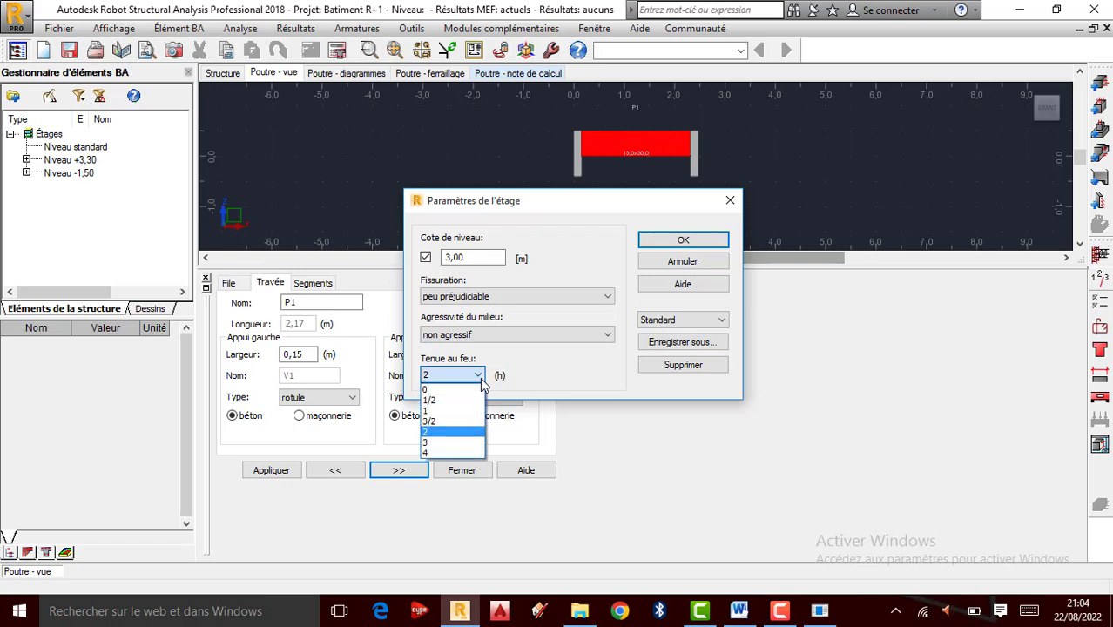
pyautogui.click(456, 390)
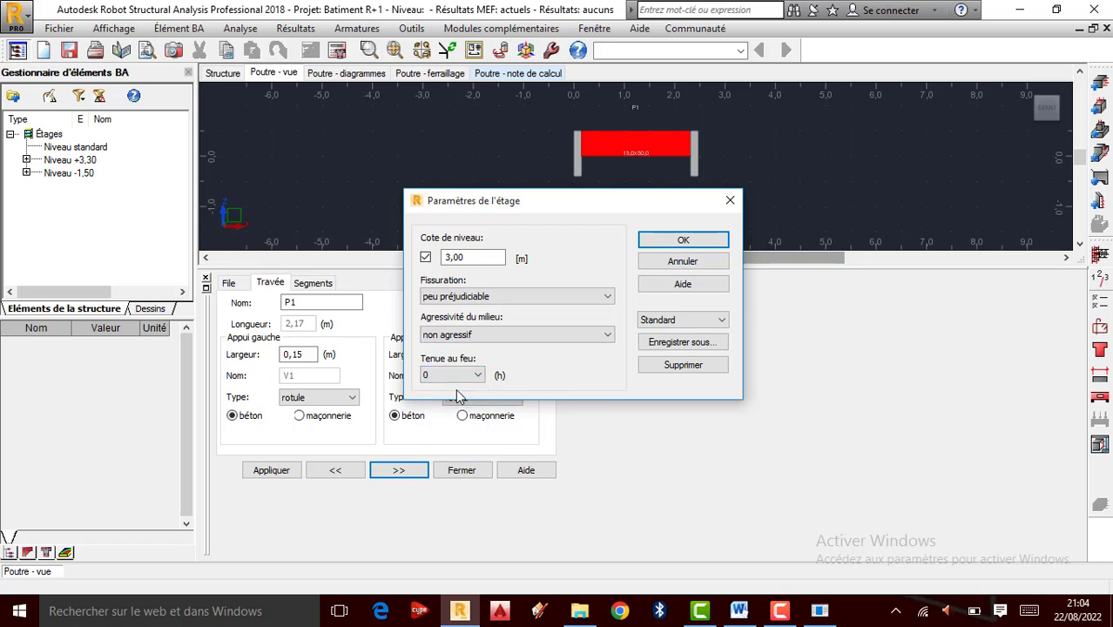
pyautogui.click(694, 245)
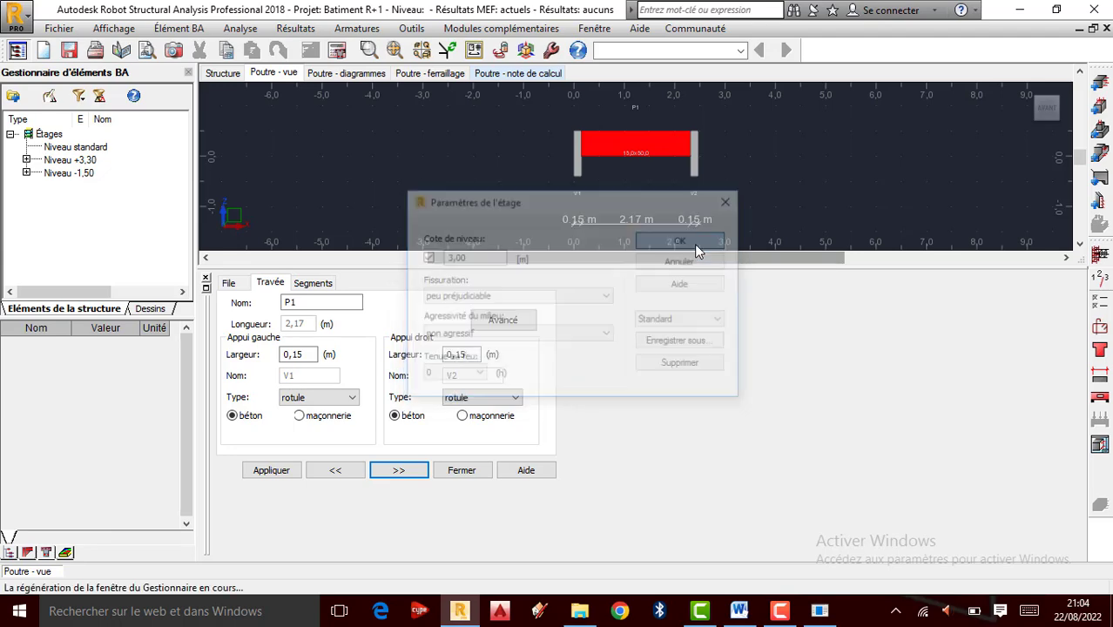
# Step: Review the beam's general BAEL 91 calculation options, including geometry optimisation and the advanced options
pyautogui.click(1107, 303)
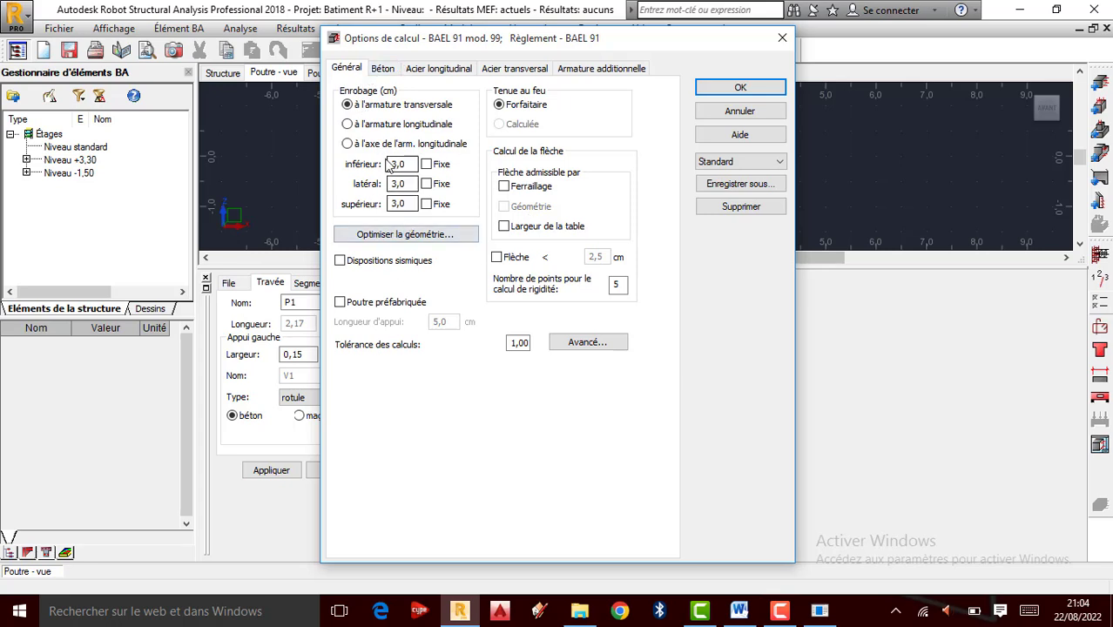
pyautogui.click(409, 237)
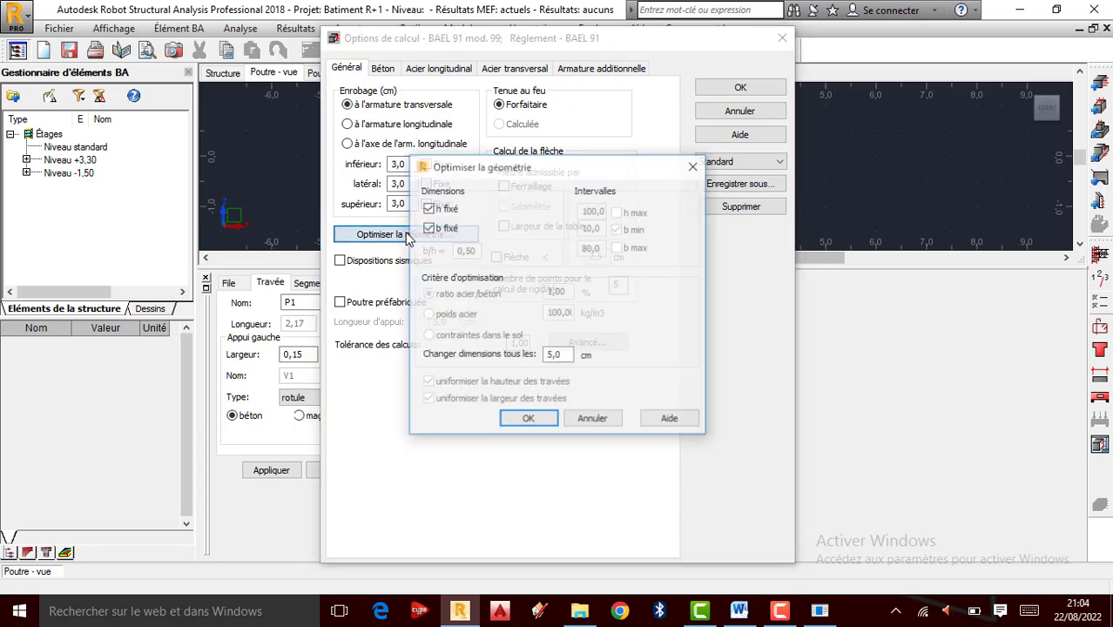
pyautogui.click(527, 419)
pyautogui.click(584, 343)
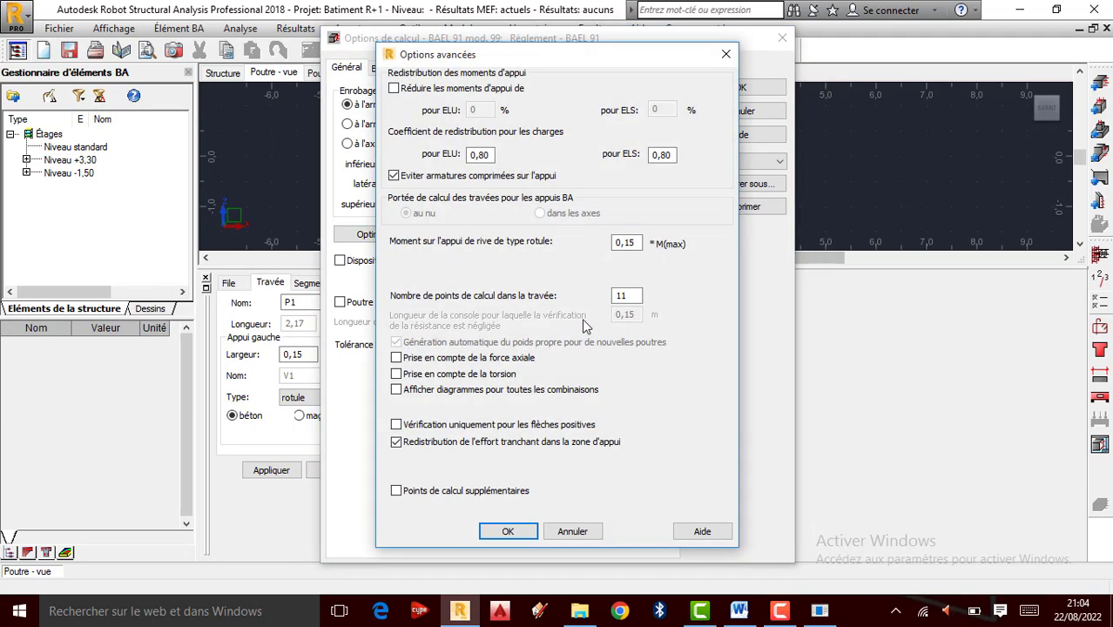
pyautogui.click(511, 531)
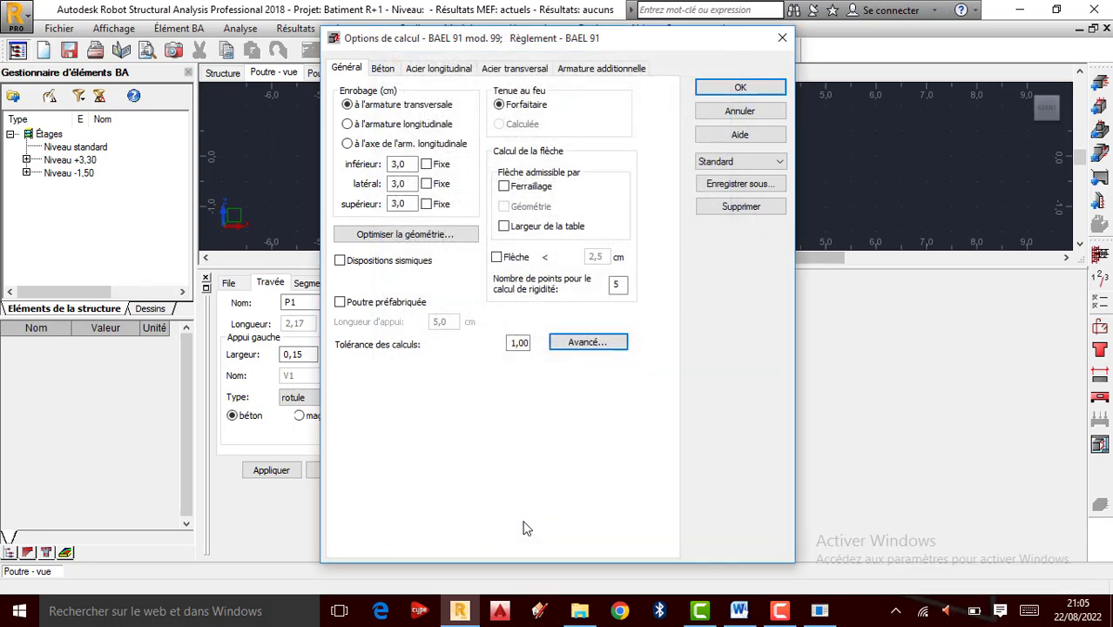
# Step: Set the beam concrete to BETON25 with a unit weight of 2500 kG/m3 and a 20,0 mm aggregate diameter
pyautogui.click(380, 69)
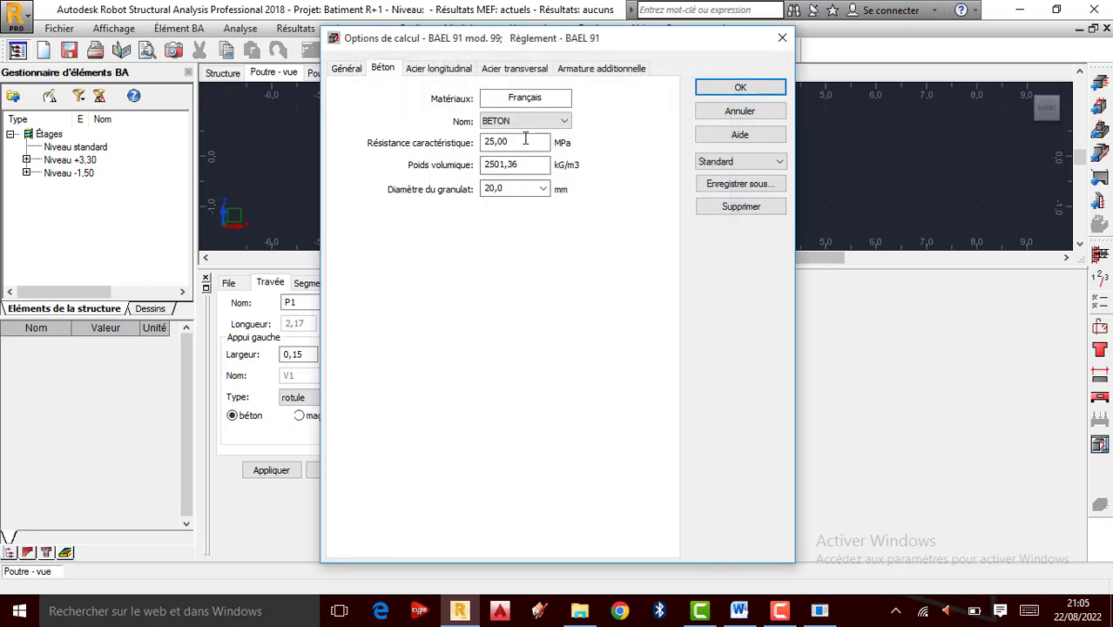
pyautogui.click(533, 125)
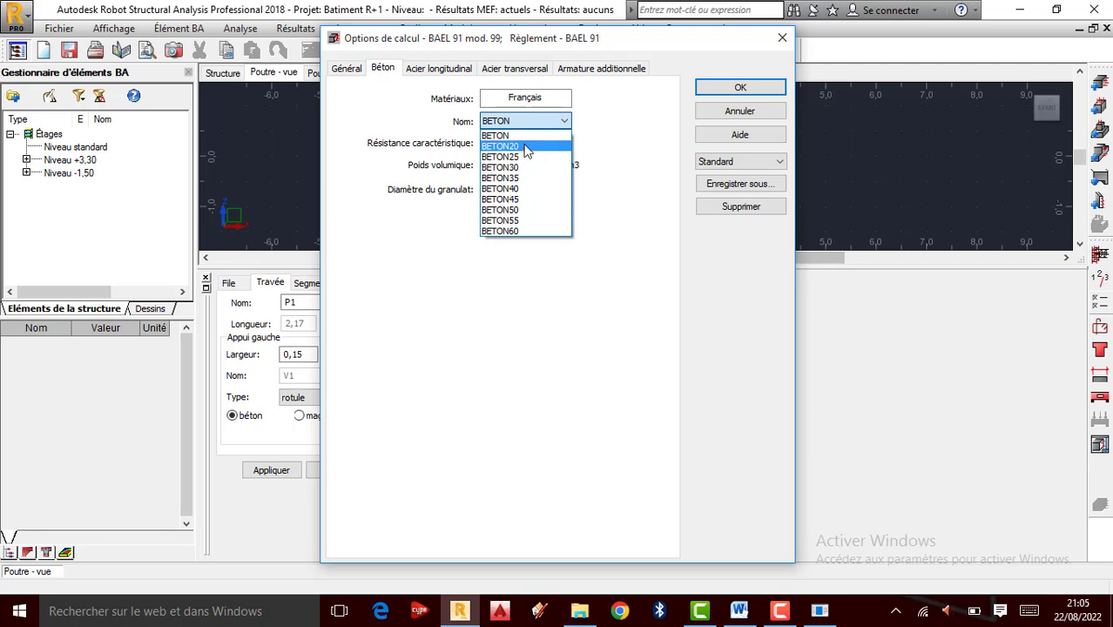
pyautogui.click(526, 157)
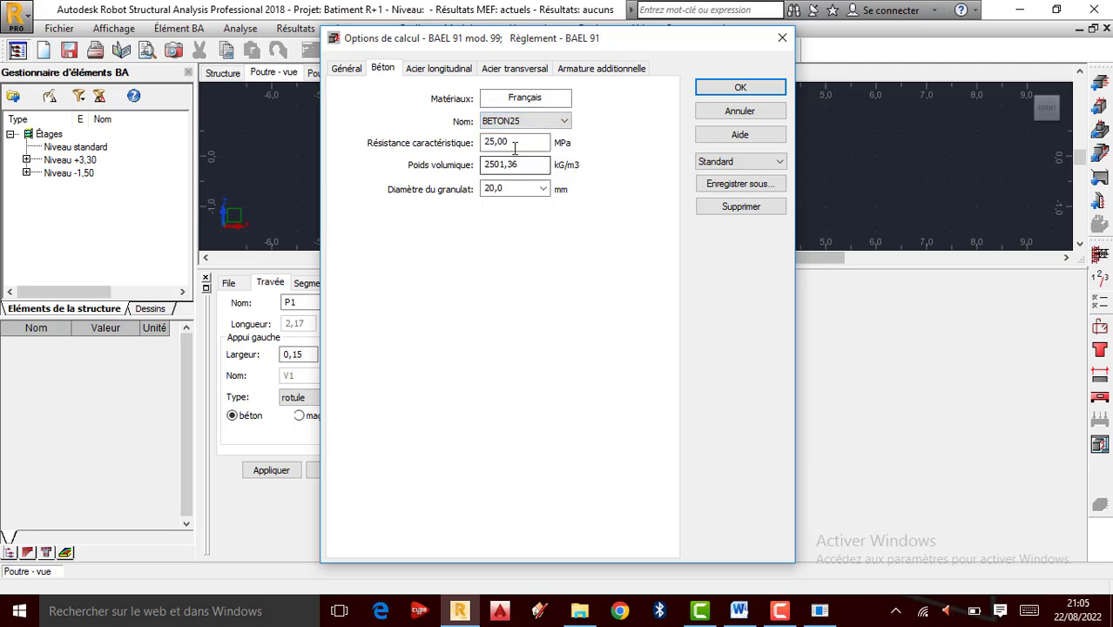
pyautogui.click(510, 164)
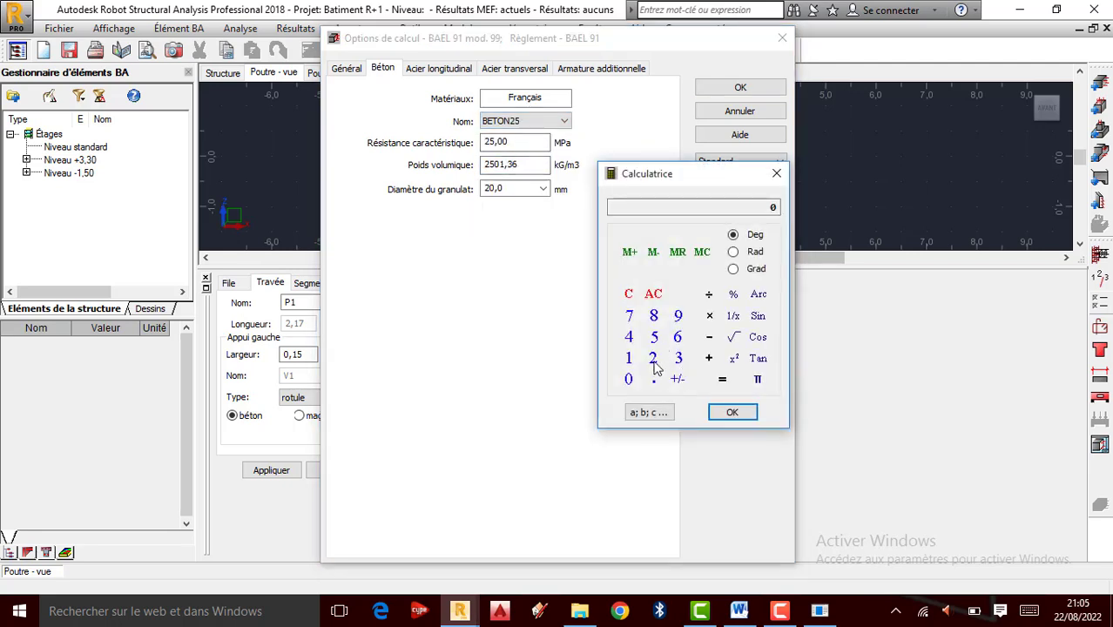
pyautogui.click(629, 381)
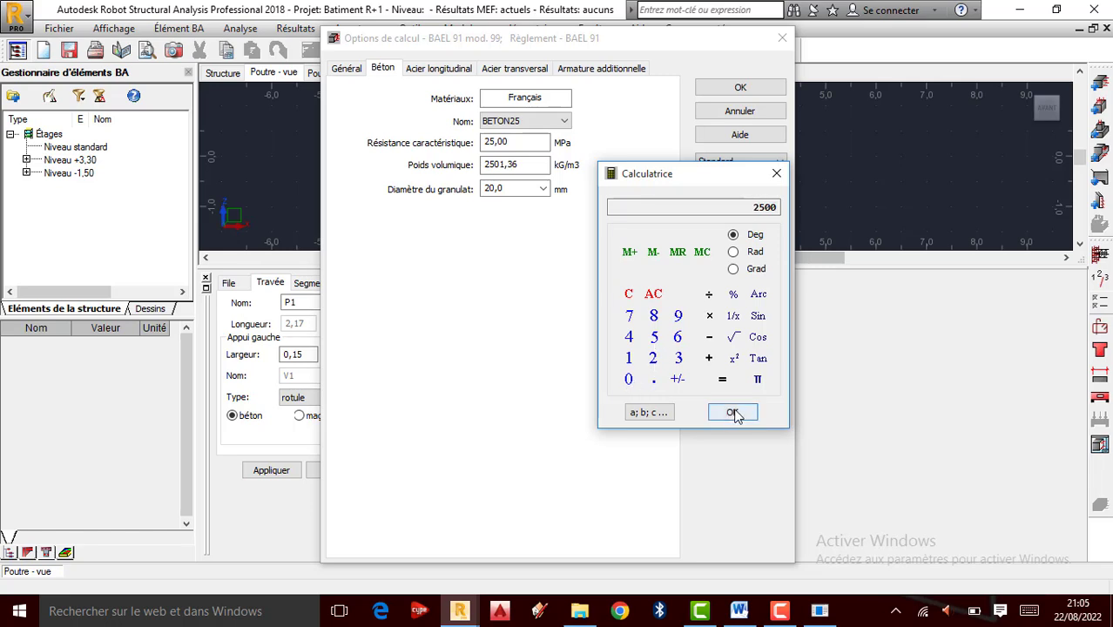
pyautogui.click(733, 412)
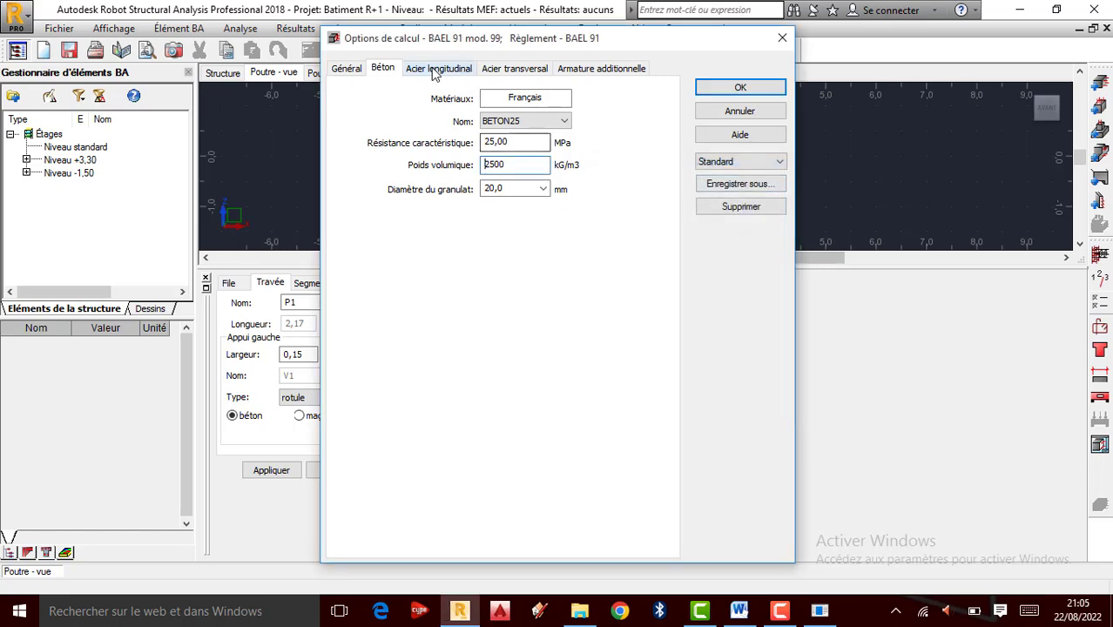
pyautogui.click(543, 189)
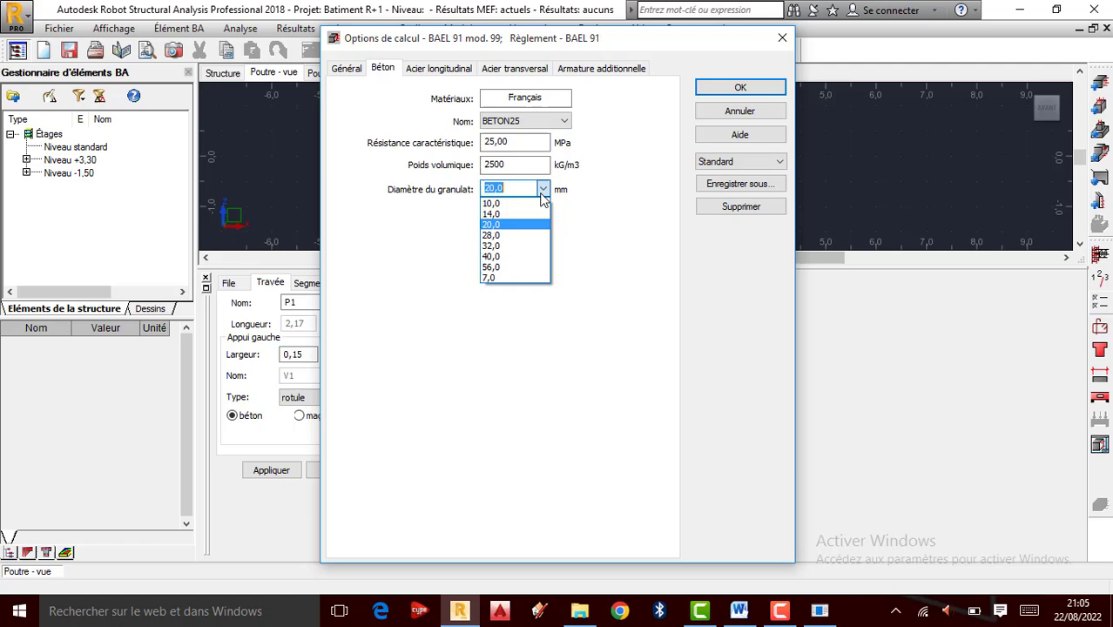
pyautogui.click(501, 224)
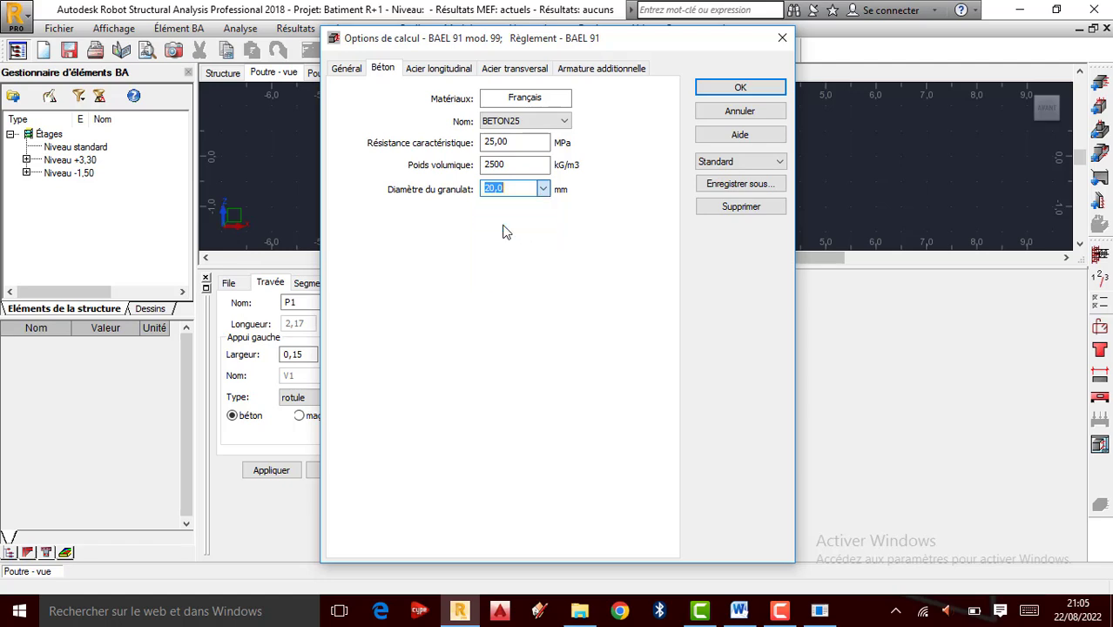
# Step: Set the longitudinal steel to class HA 400 and allow only the 12, 14 and 16 mm bar diameters
pyautogui.click(418, 72)
pyautogui.click(451, 137)
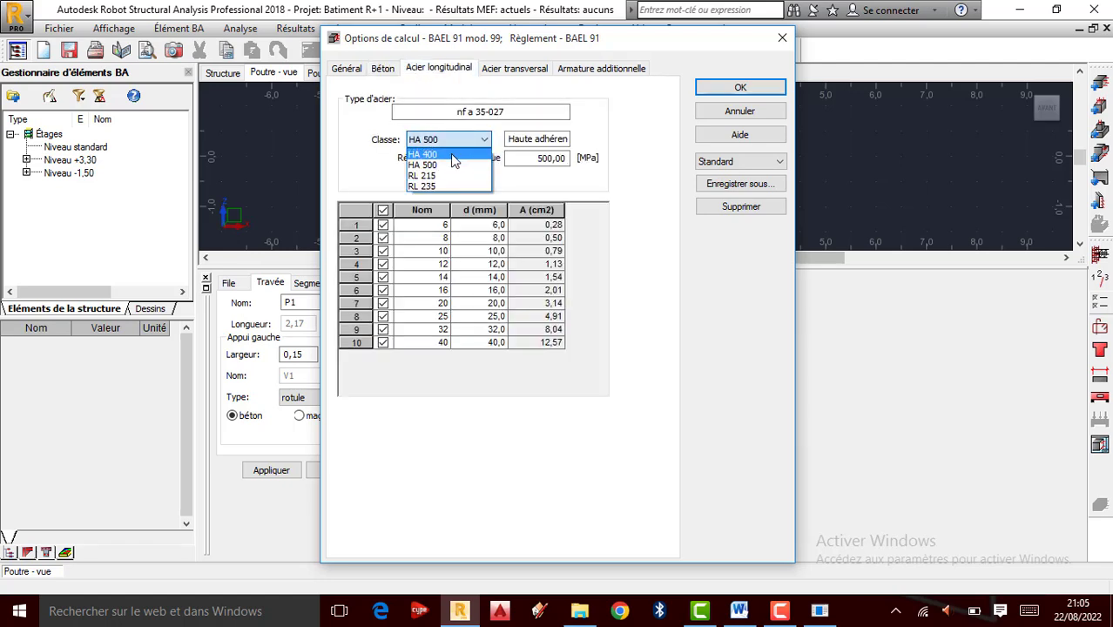
pyautogui.click(433, 154)
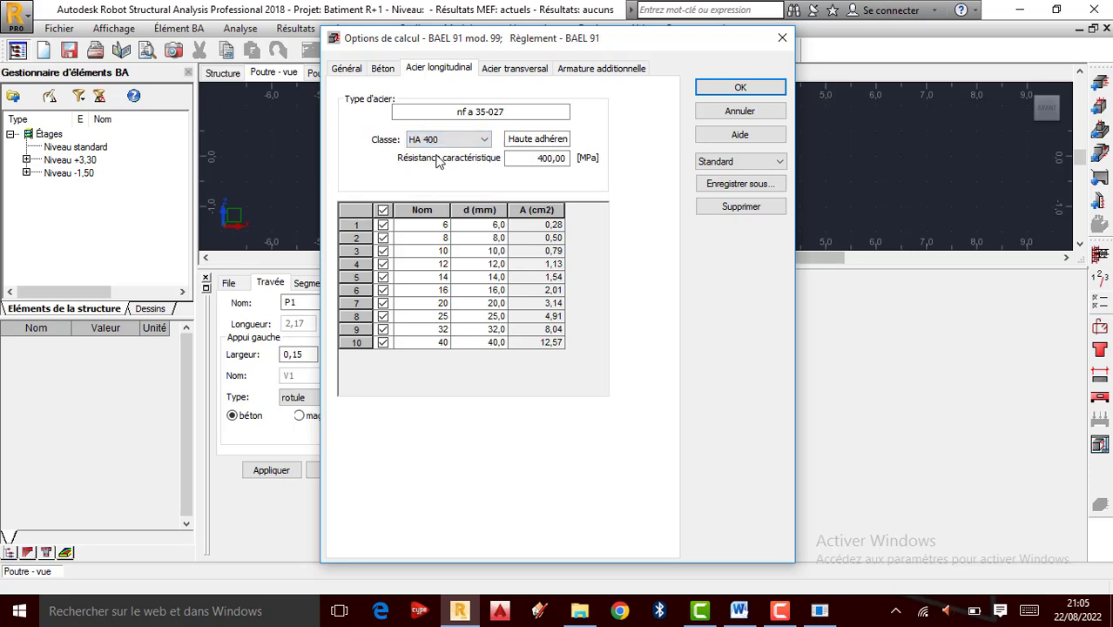
pyautogui.click(382, 210)
pyautogui.click(382, 264)
pyautogui.click(382, 277)
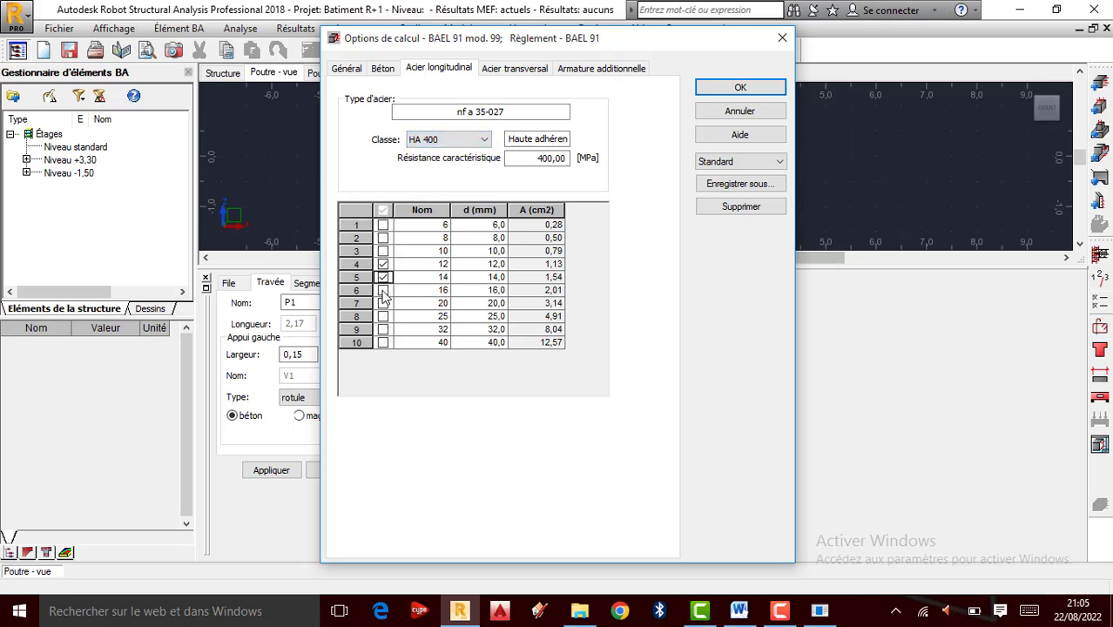
pyautogui.click(383, 290)
# Step: Set the transverse steel to class HA 400 and allow only the 6 mm bar diameter
pyautogui.click(514, 68)
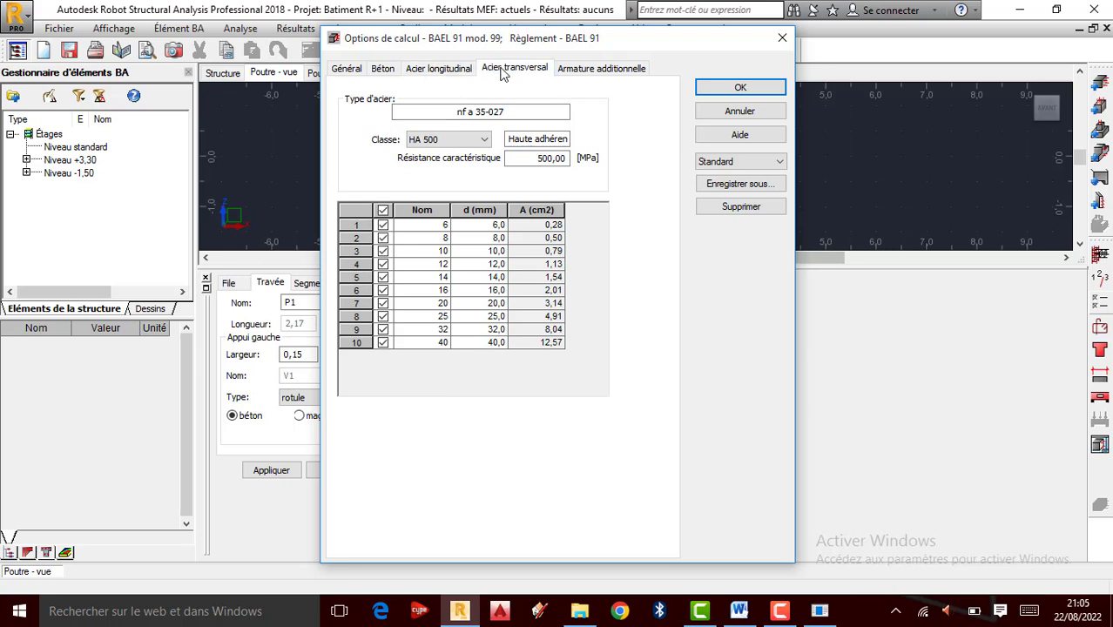
pyautogui.click(449, 140)
pyautogui.click(424, 154)
pyautogui.click(383, 210)
pyautogui.click(382, 225)
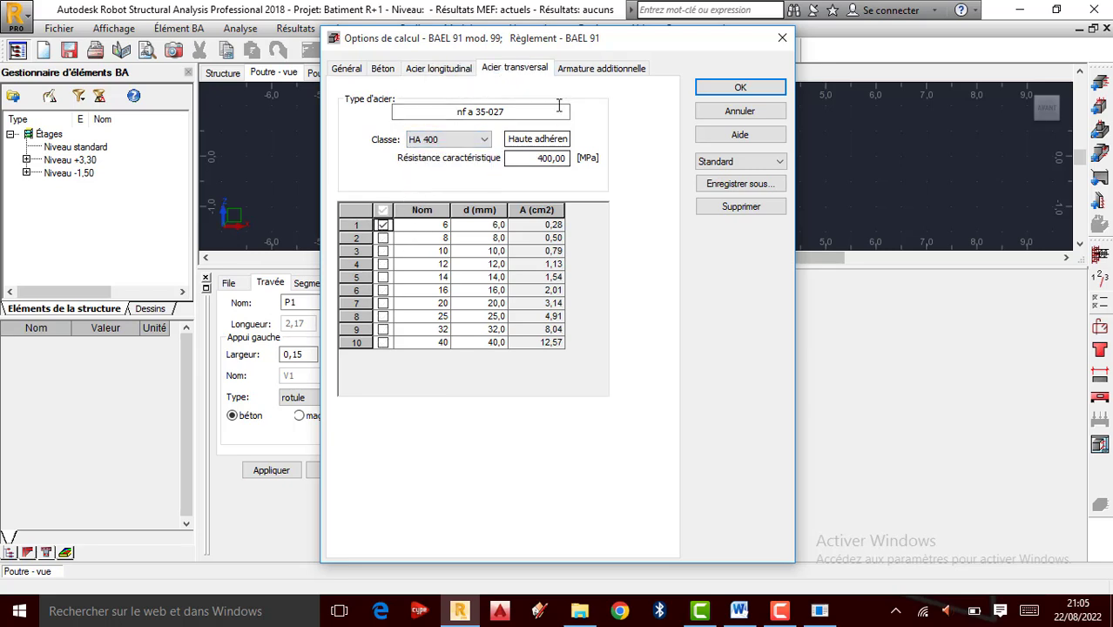
pyautogui.click(383, 238)
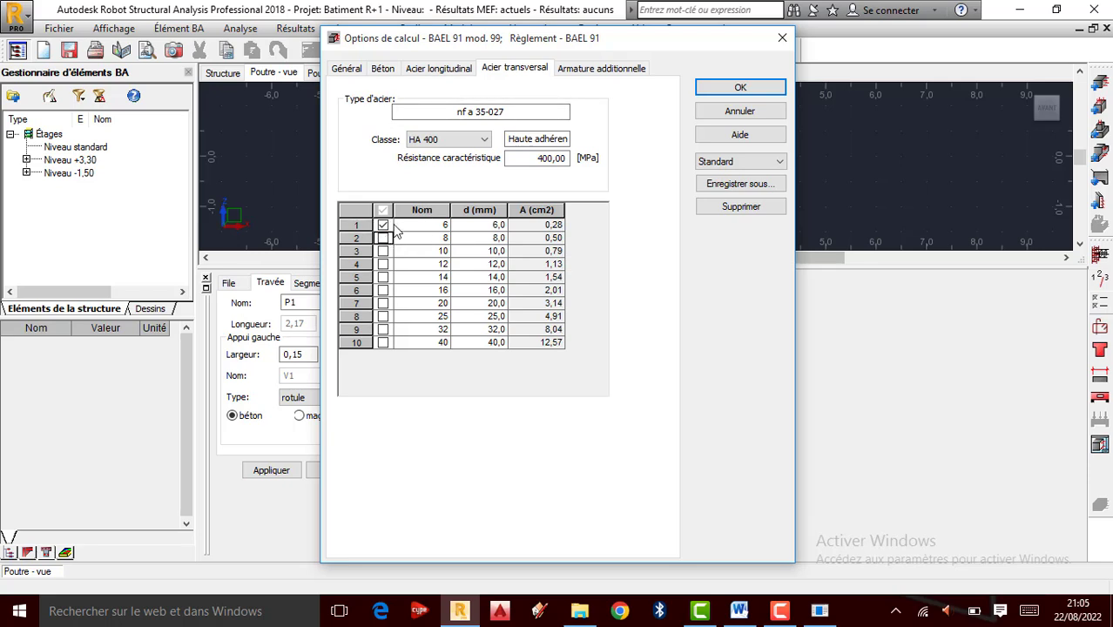
# Step: Set the additional reinforcement to HA 400 with only 12, 14 and 16 mm bars, and accept the calculation options
pyautogui.click(601, 68)
pyautogui.click(483, 142)
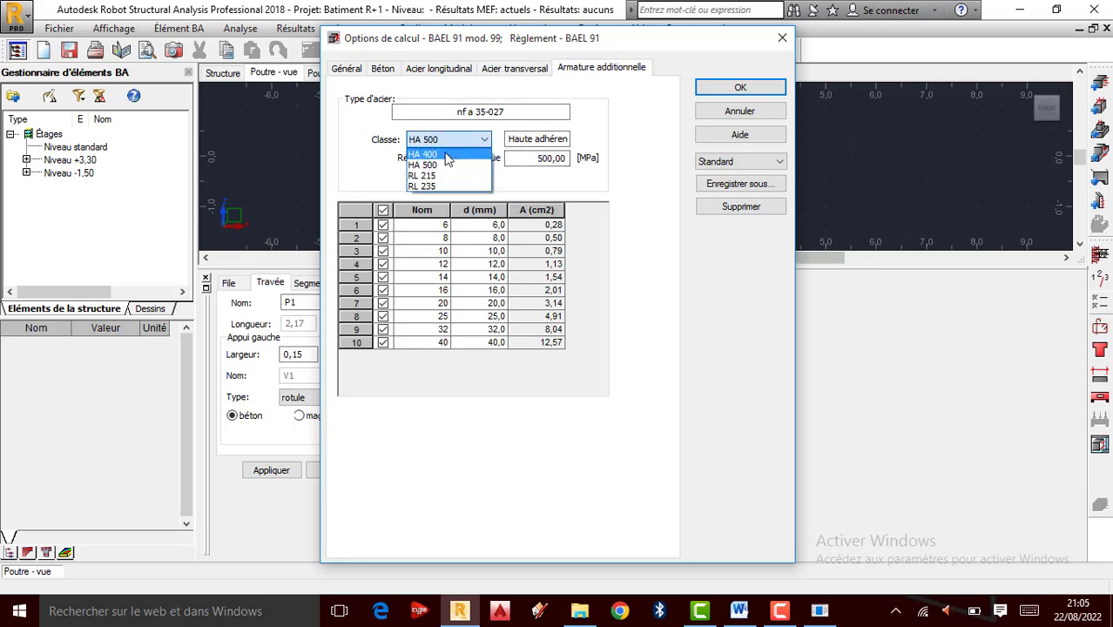
pyautogui.click(424, 151)
pyautogui.click(382, 210)
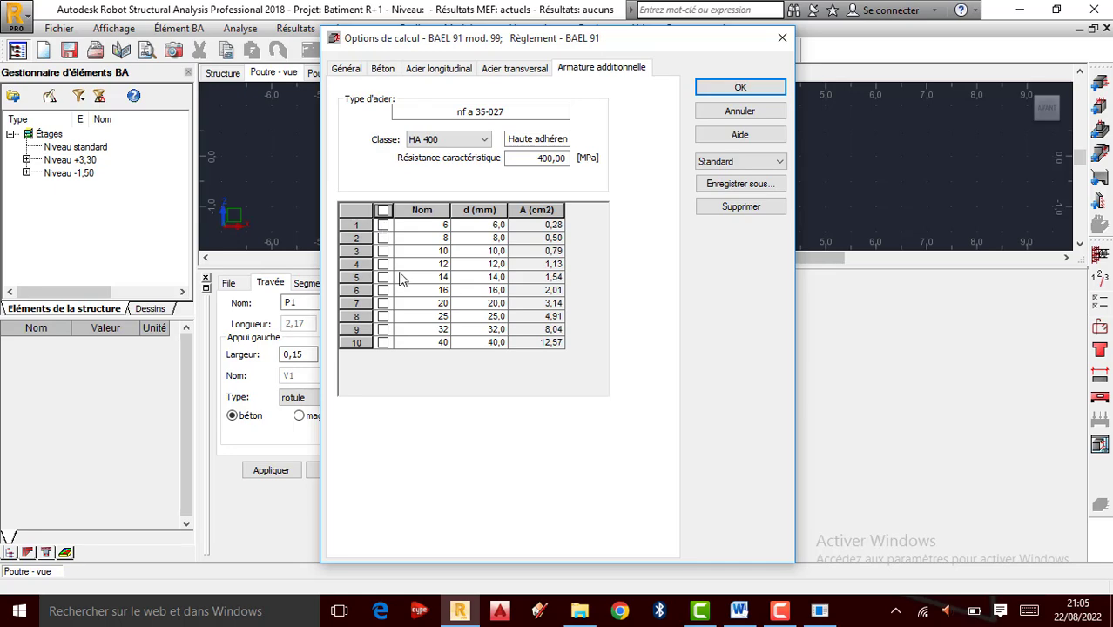
pyautogui.click(382, 264)
pyautogui.click(383, 277)
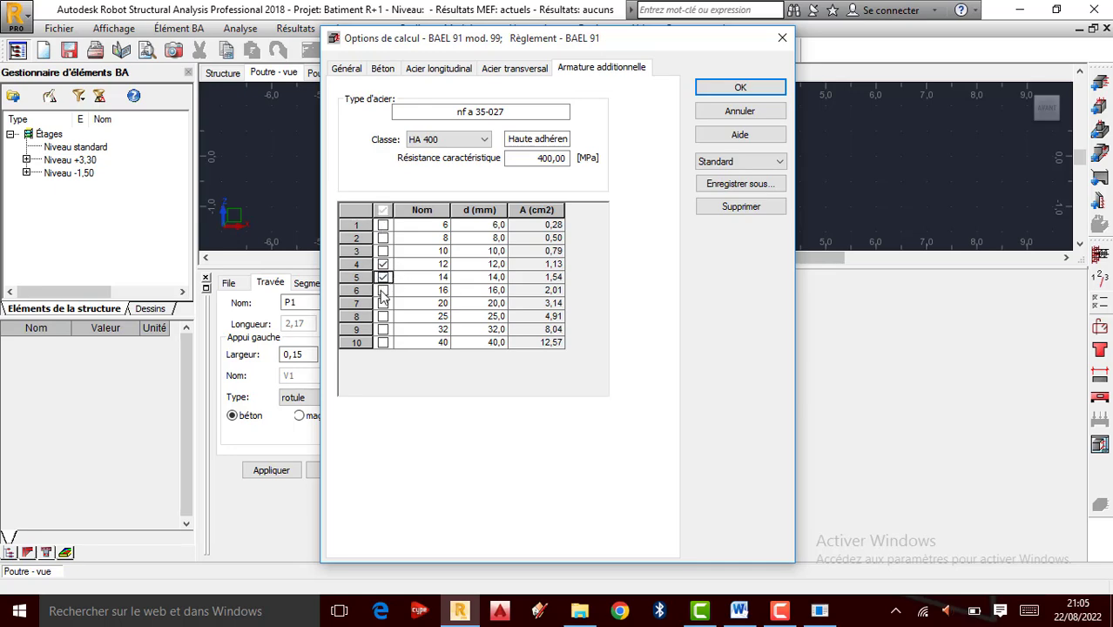
pyautogui.click(383, 290)
pyautogui.click(728, 87)
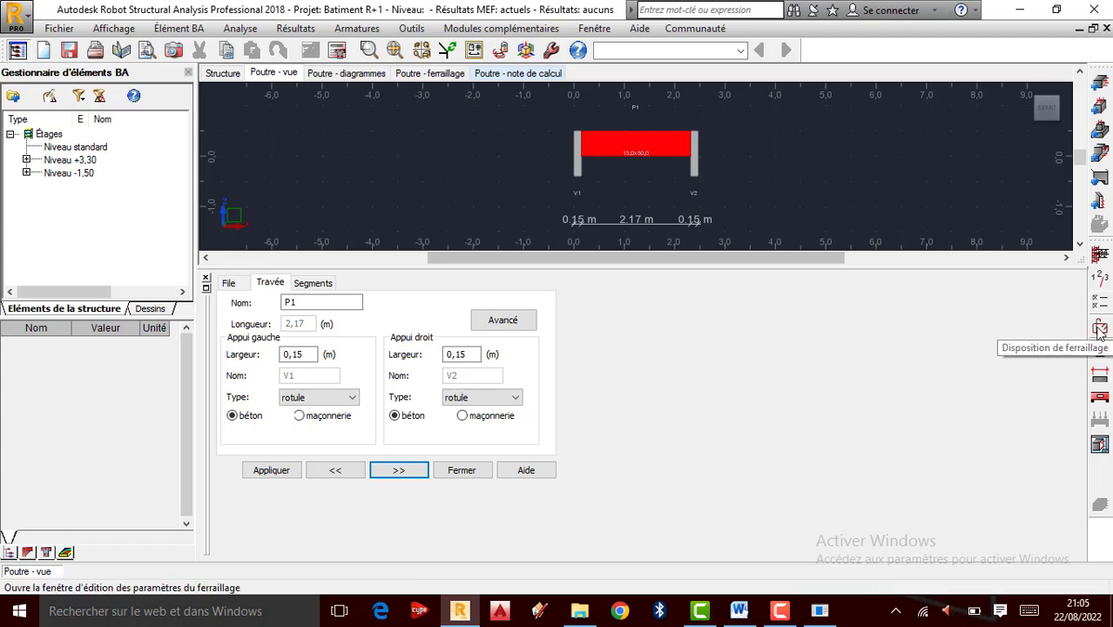
# Step: In the beam's reinforcement pattern, set Reprise de bétonnage to Oui and limit both lower and upper bars to 2 layers (N max)
pyautogui.click(1100, 329)
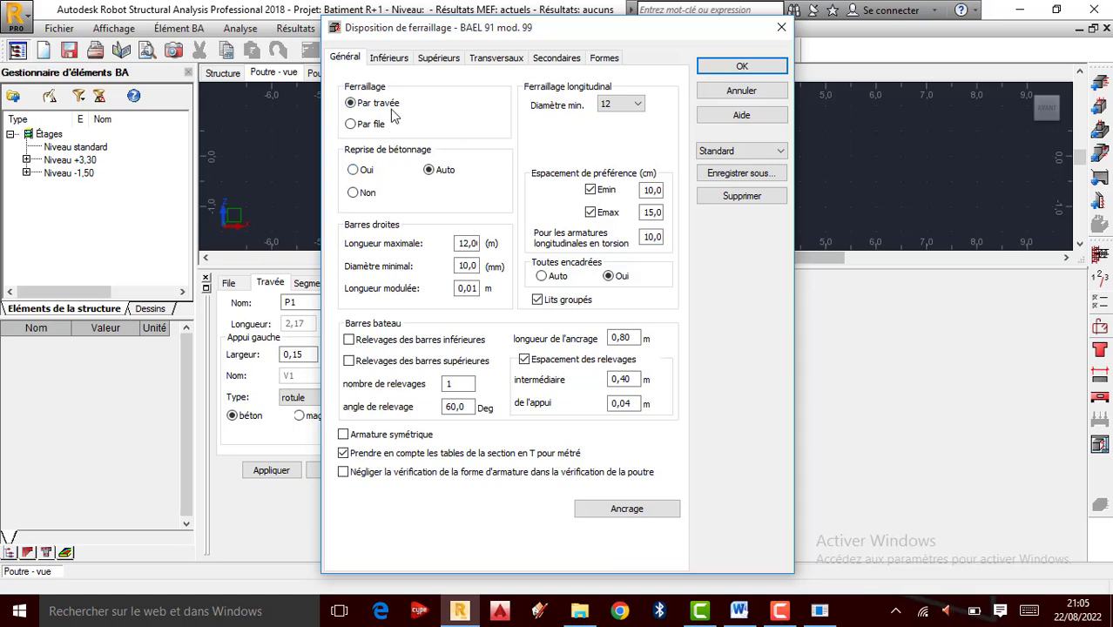
pyautogui.click(354, 171)
pyautogui.click(389, 62)
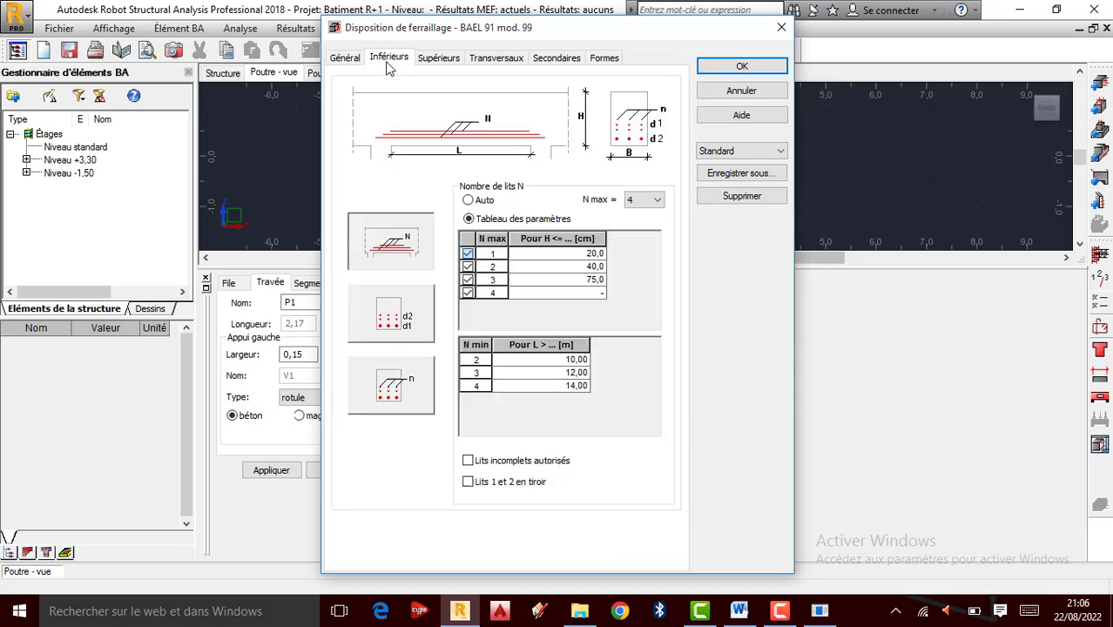
pyautogui.click(643, 200)
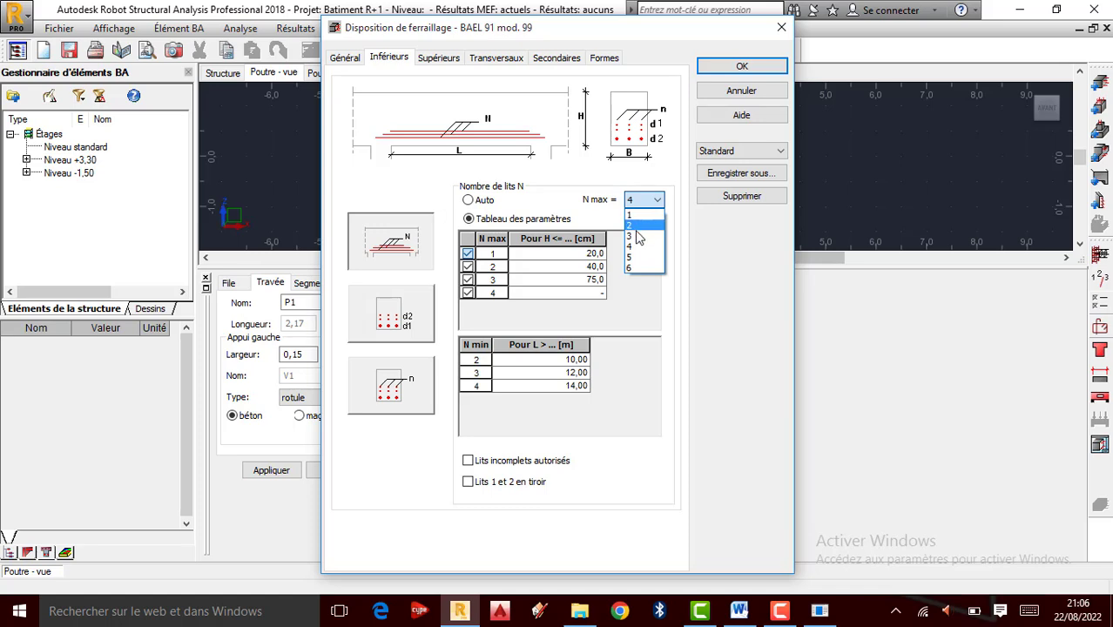
pyautogui.click(636, 224)
pyautogui.click(440, 57)
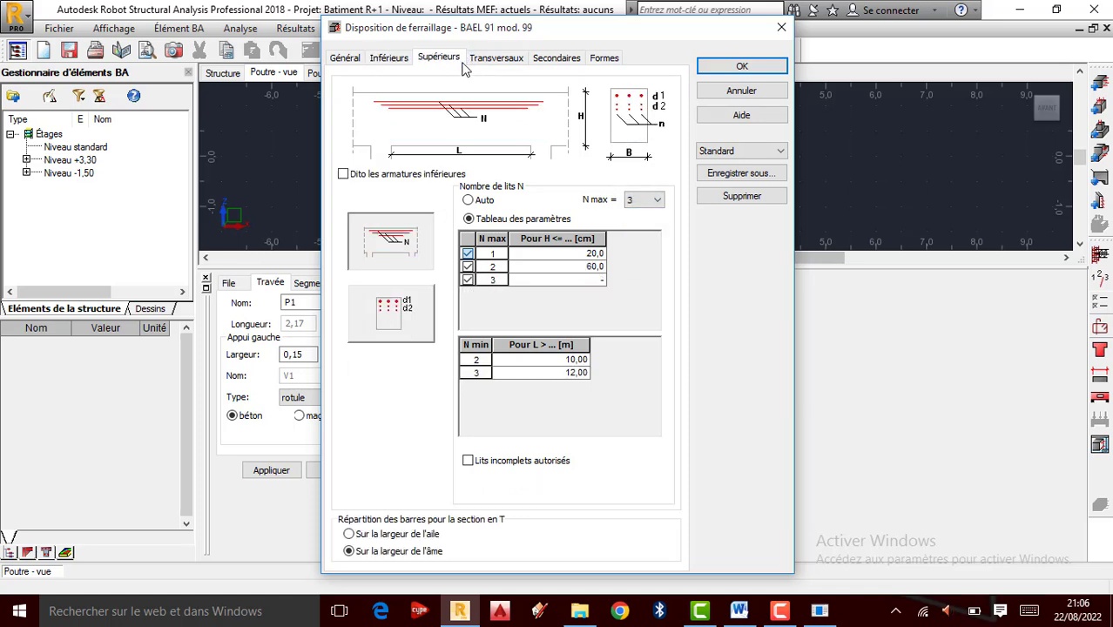
pyautogui.click(640, 201)
pyautogui.click(638, 225)
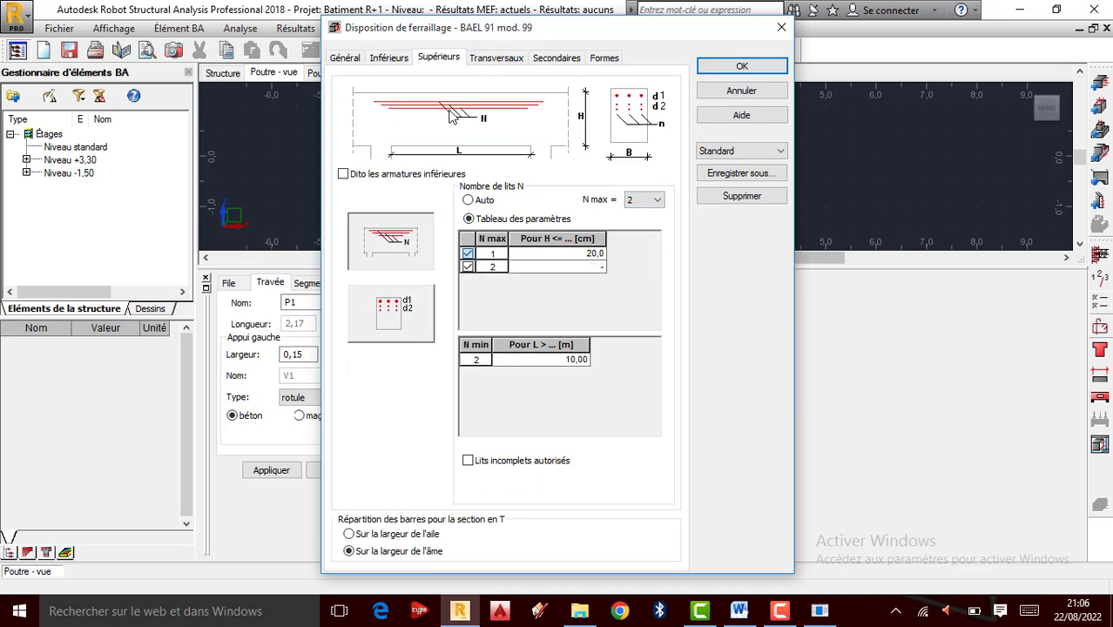
# Step: Enable transverse reinforcement over reinforced-concrete supports for widths b >= 0,15 m and accept the support settings
pyautogui.click(495, 58)
pyautogui.click(405, 99)
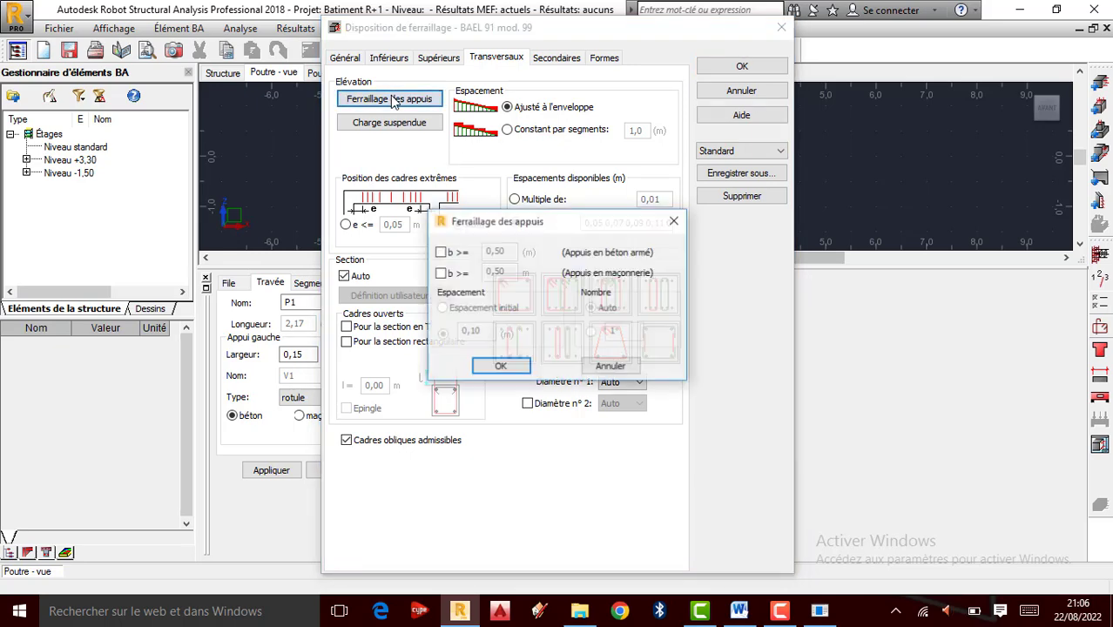
pyautogui.click(441, 252)
pyautogui.doubleClick(505, 252)
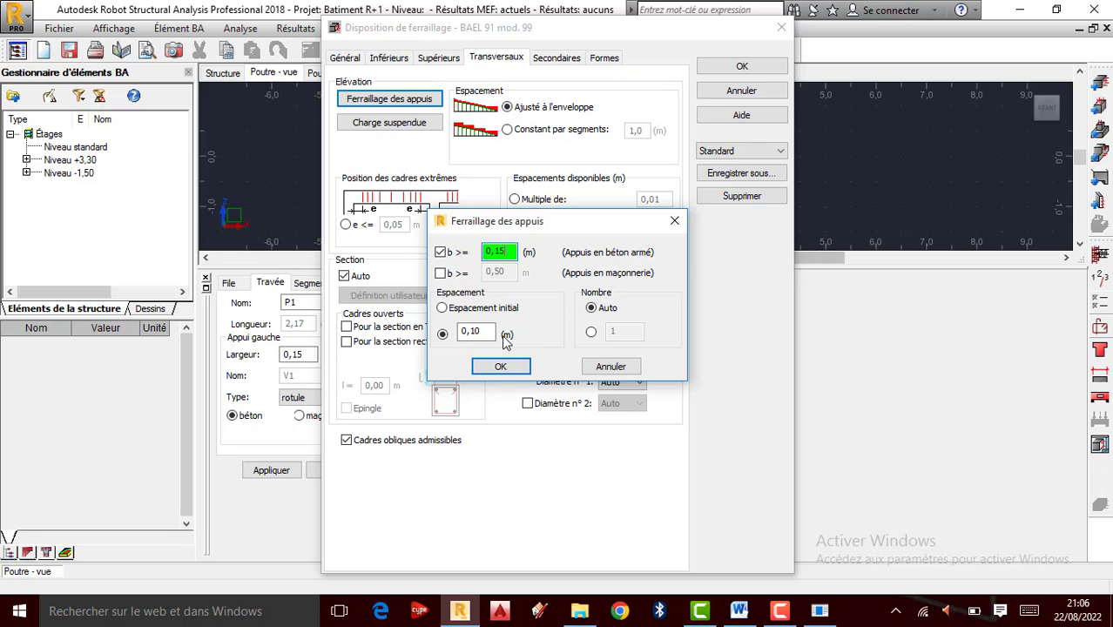
pyautogui.click(500, 366)
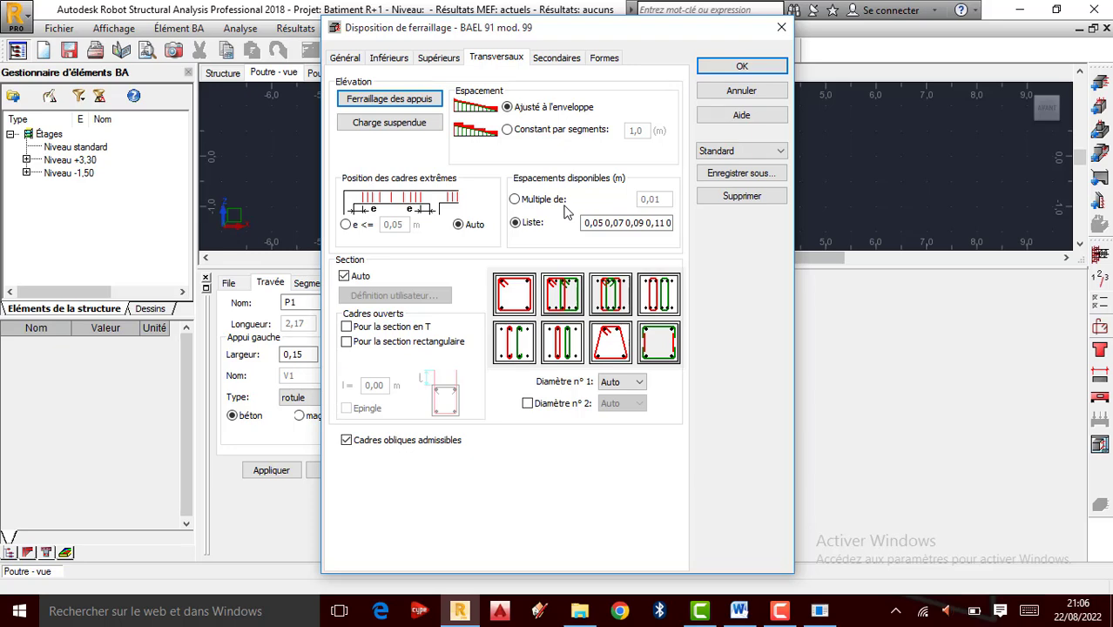
# Step: Include the assembly bars in the calculations, enable pins against thrust (Epingles contre la poussée au vide), and set assembly and skin bar diameters to Auto
pyautogui.click(562, 59)
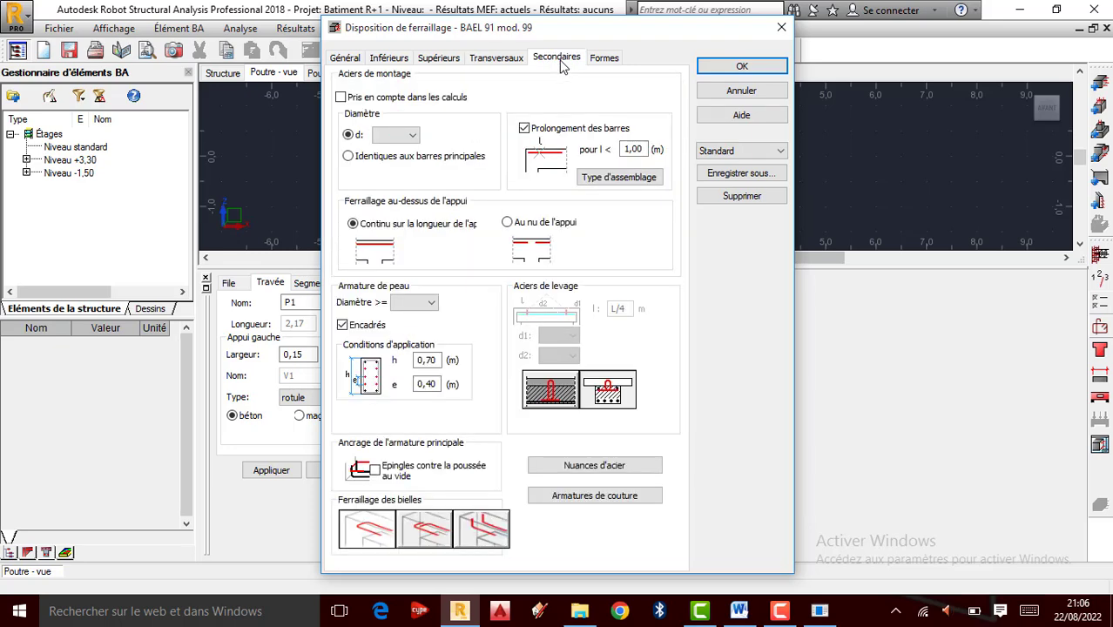
pyautogui.click(340, 97)
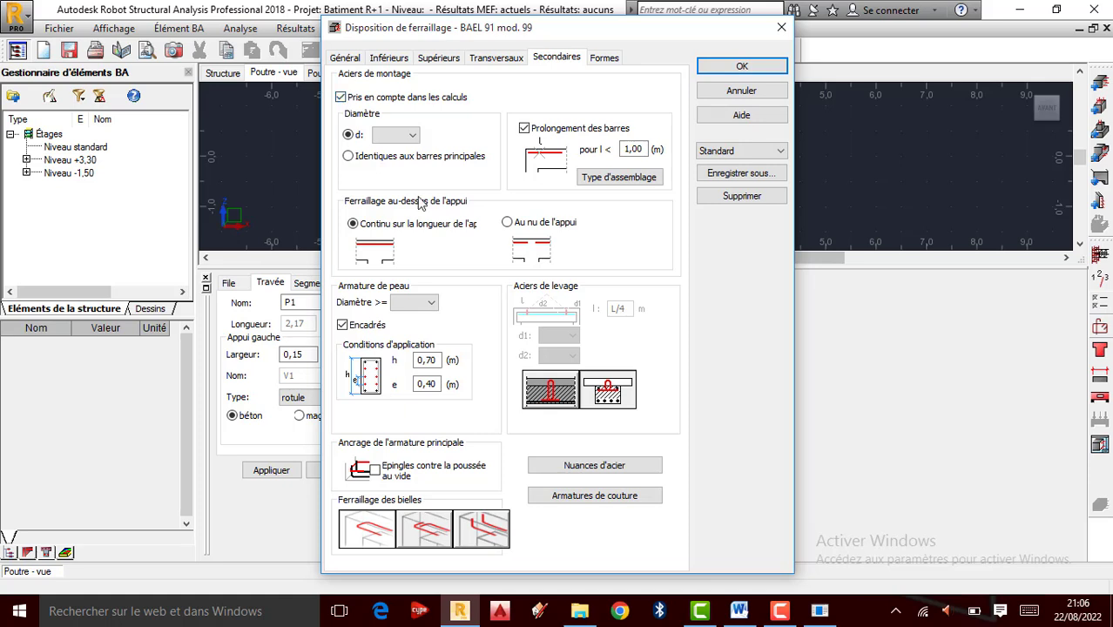
pyautogui.click(408, 136)
pyautogui.click(385, 150)
pyautogui.click(411, 303)
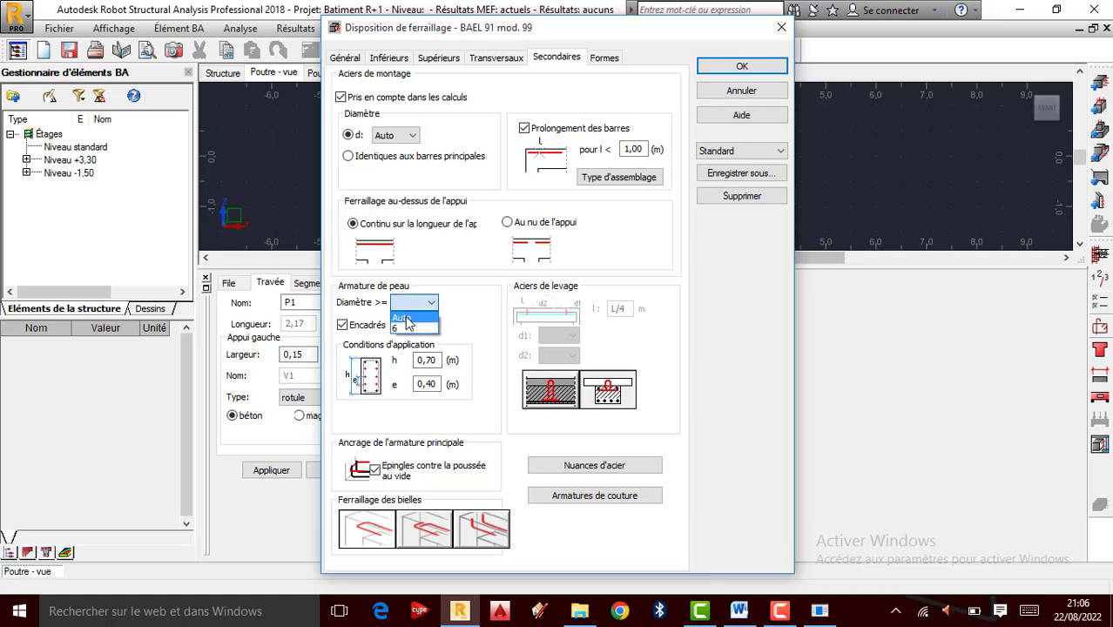
pyautogui.click(405, 317)
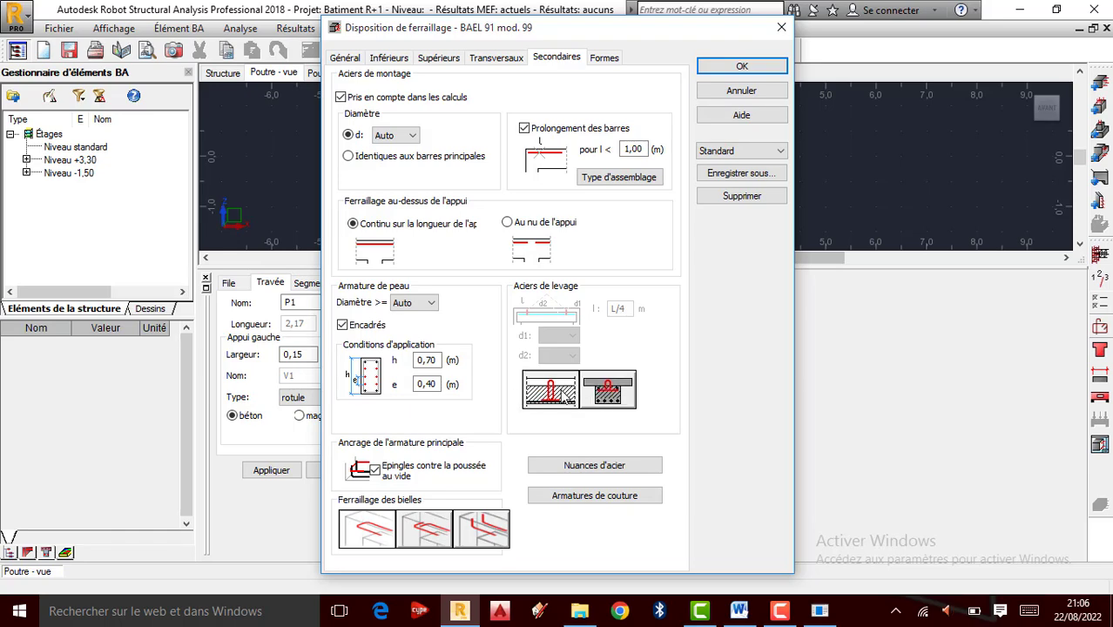
# Step: Check the steel grades (Nuances d'acier) and the seam reinforcement (Armatures de couture) settings for the secondary bars
pyautogui.click(596, 465)
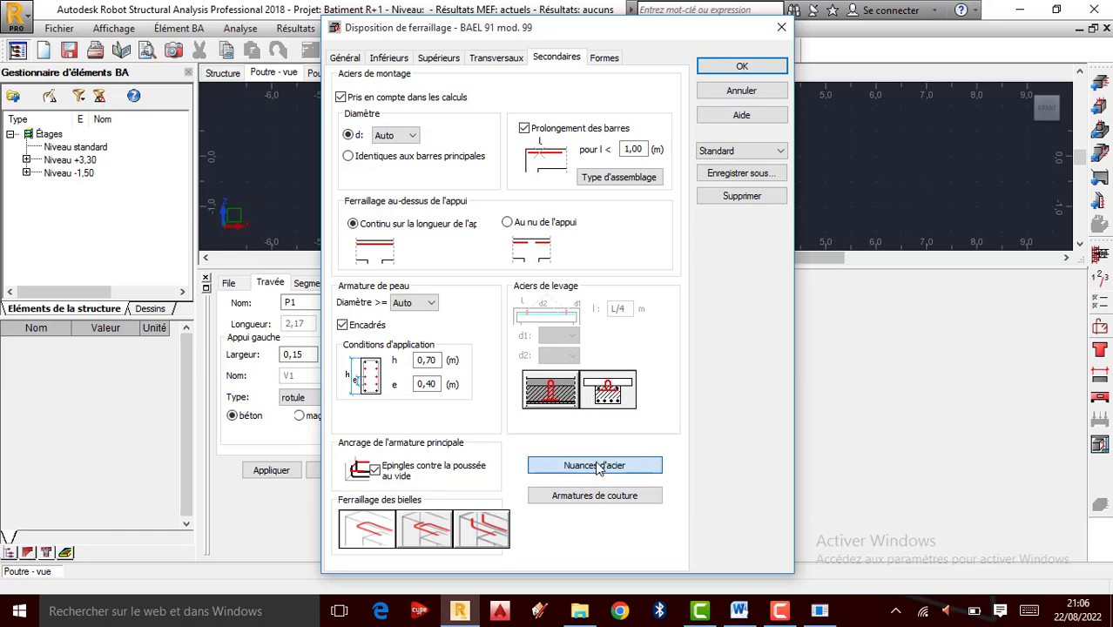
pyautogui.click(645, 366)
pyautogui.click(594, 496)
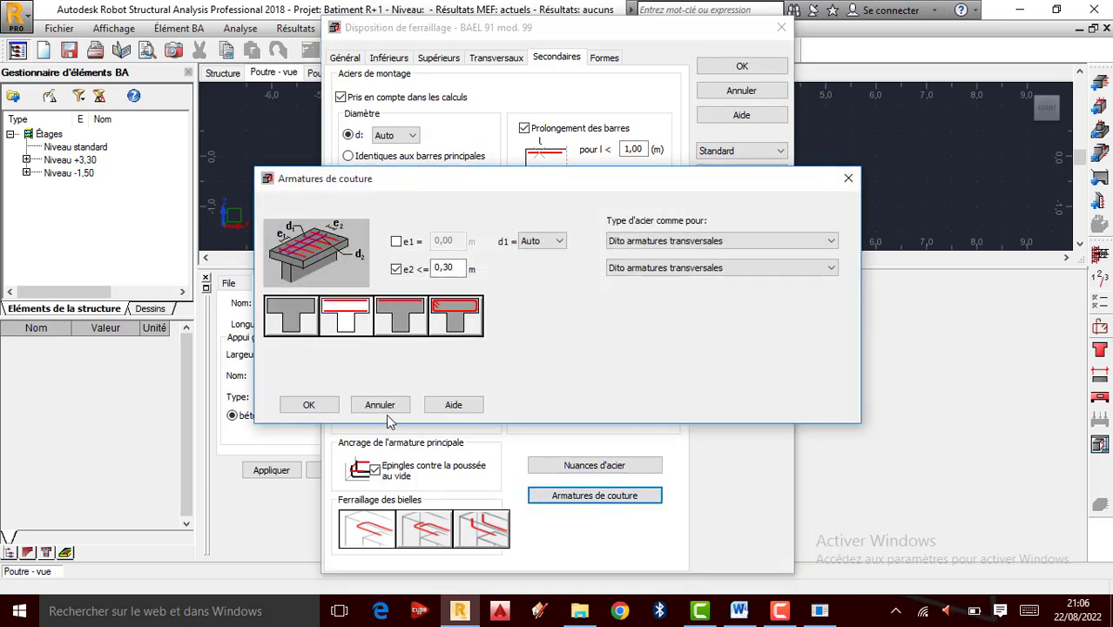
pyautogui.click(315, 407)
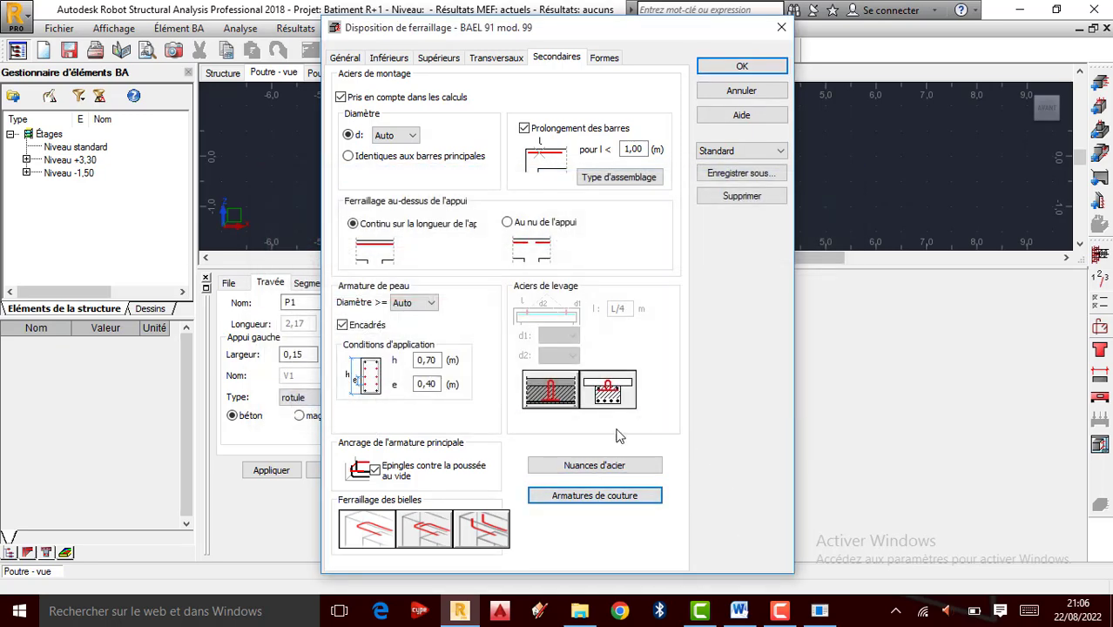
# Step: For the main longitudinal bar shape, disable Crochets seulement si nécessaire, enable the minimum hook base length L >= in cm, and accept the reinforcement pattern
pyautogui.click(607, 58)
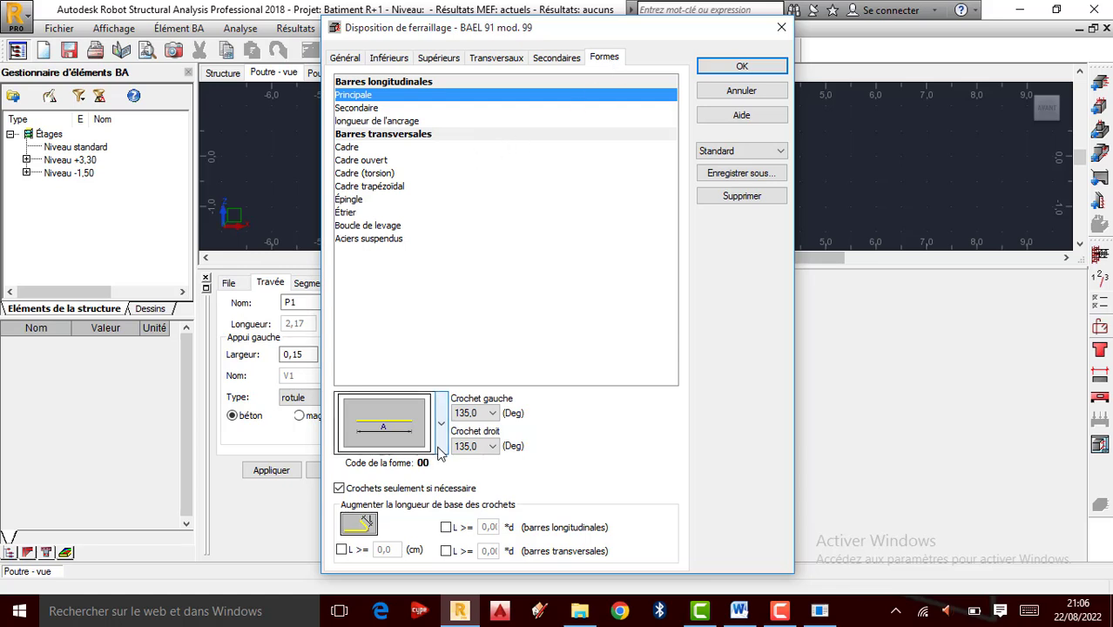
pyautogui.click(339, 488)
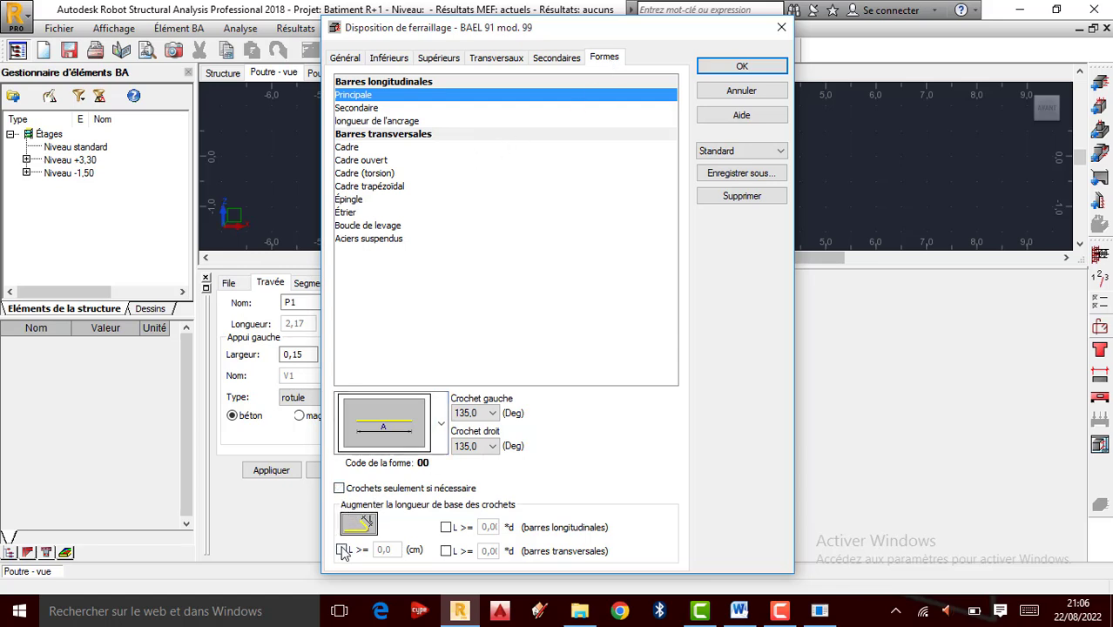
pyautogui.click(342, 551)
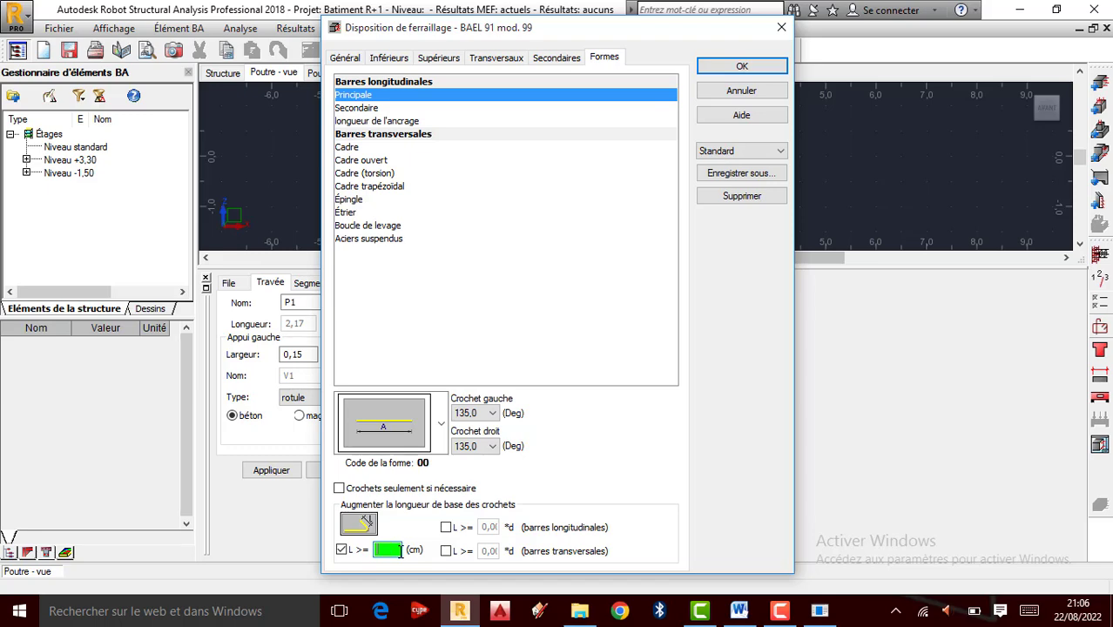
pyautogui.click(720, 77)
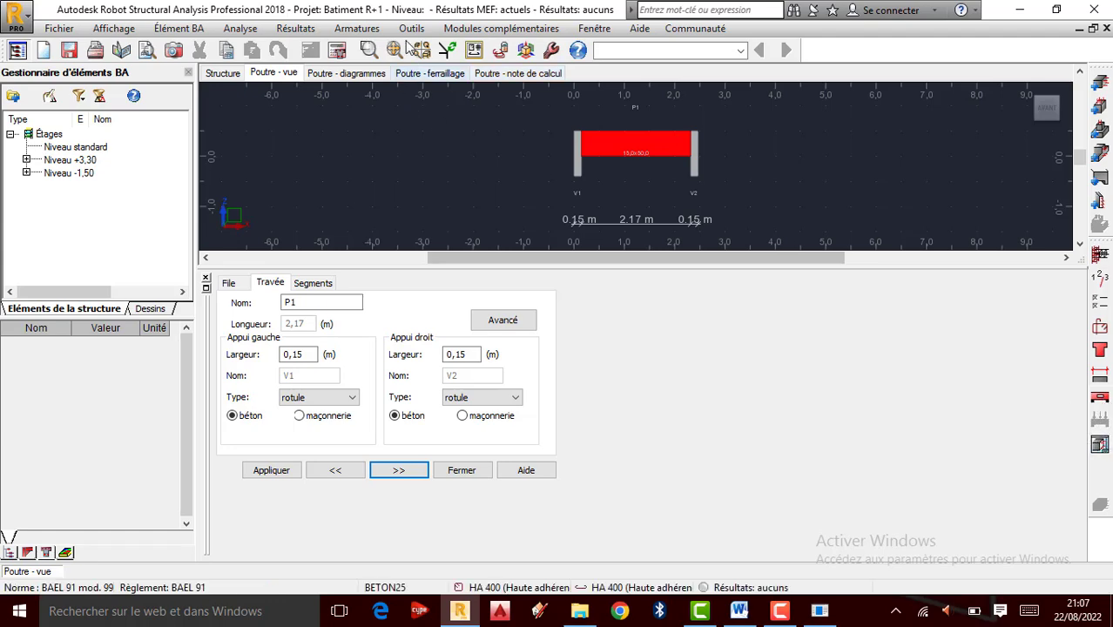
# Step: In the drawing parameters, include number and diameter, length (Longueur) and spacing (Espacement) in the bar descriptions
pyautogui.click(239, 27)
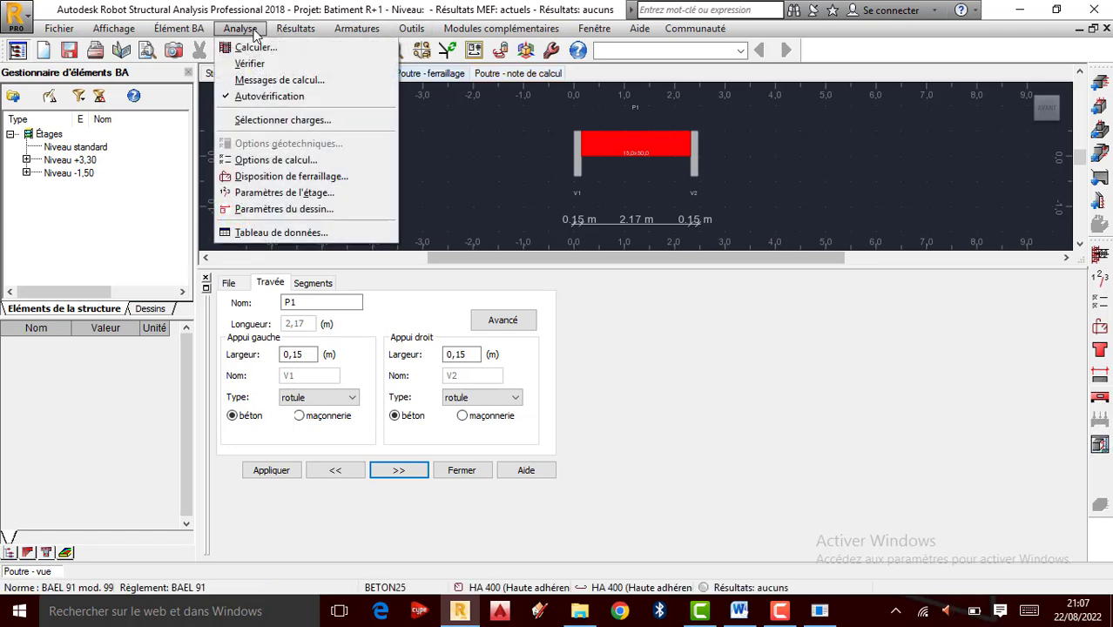
pyautogui.click(335, 209)
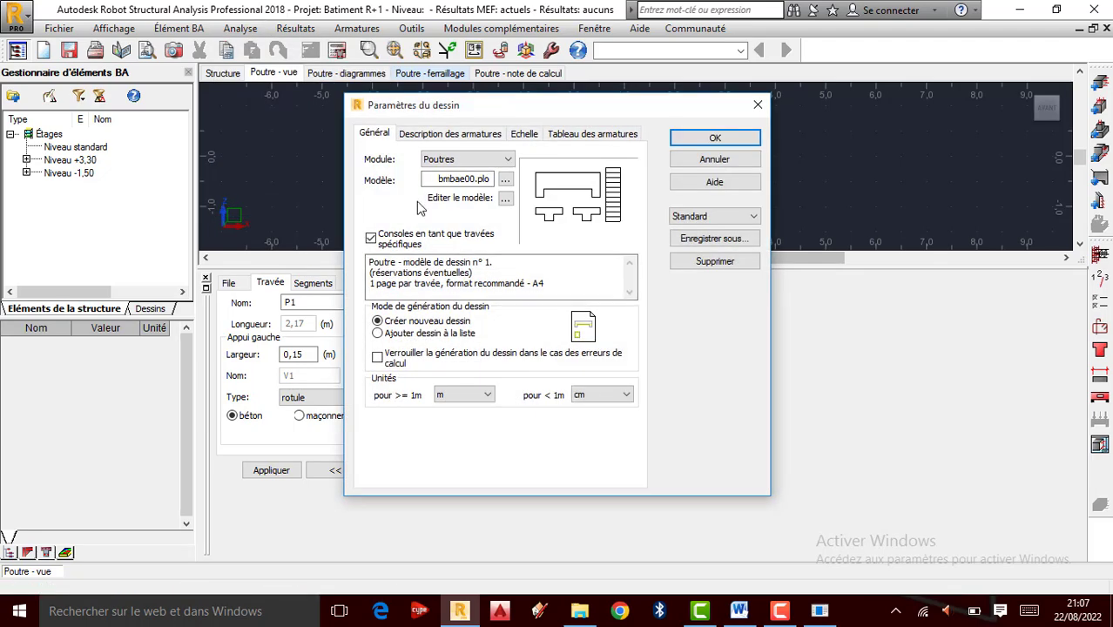
pyautogui.click(429, 135)
pyautogui.click(398, 199)
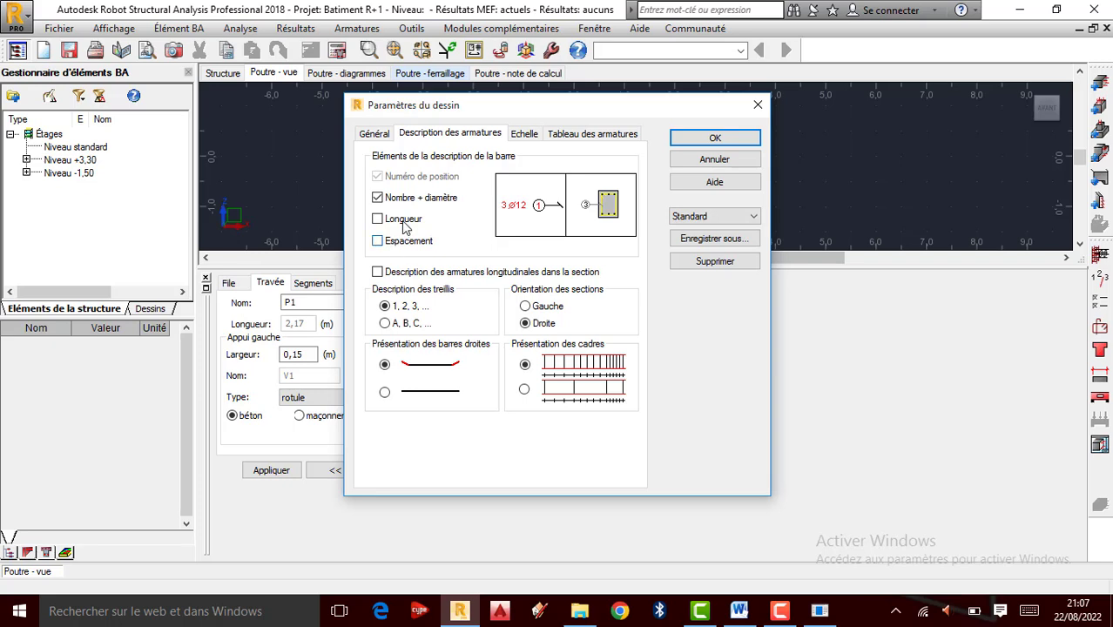
pyautogui.click(403, 221)
pyautogui.click(432, 244)
pyautogui.click(395, 276)
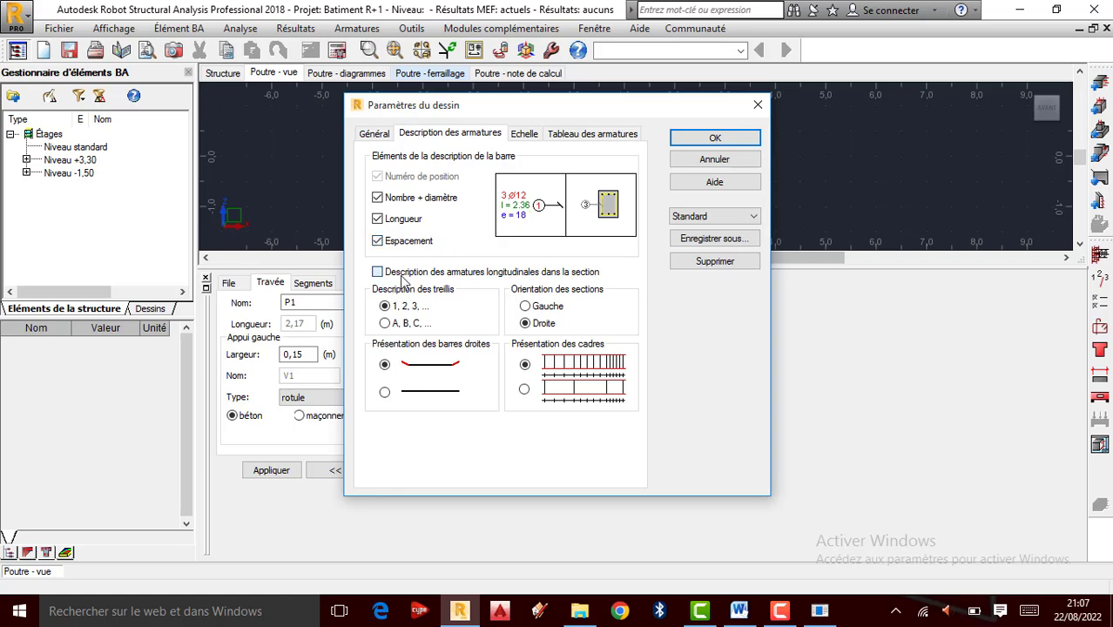
# Step: Add Nombre de pièces and Type d'acier to the drawing's reinforcement table and accept the drawing parameters
pyautogui.click(575, 135)
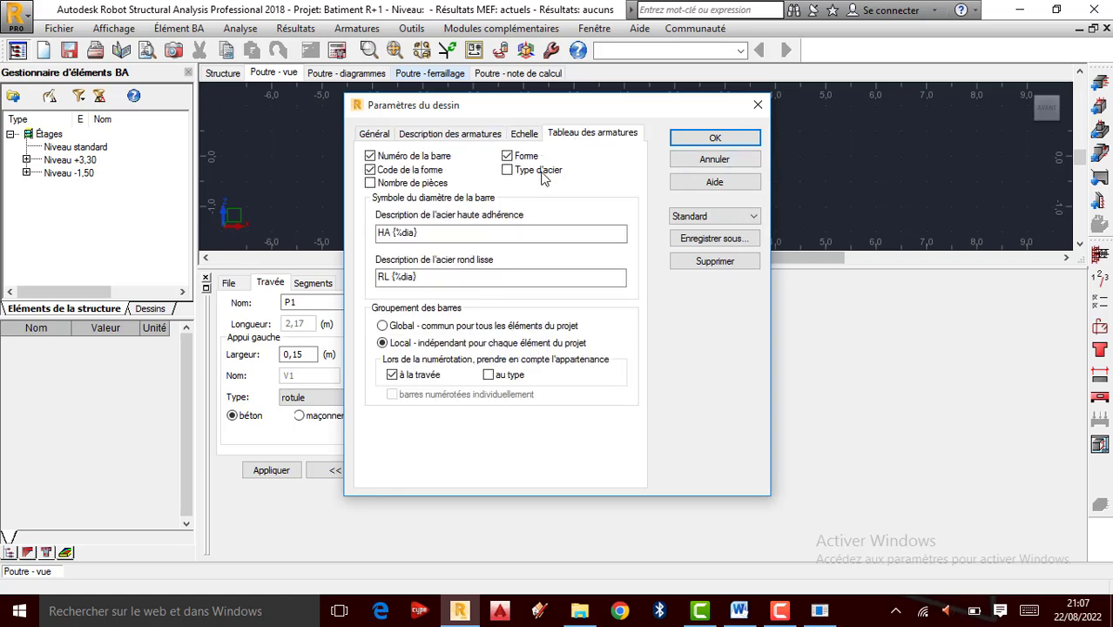
pyautogui.click(371, 184)
pyautogui.click(508, 169)
pyautogui.click(734, 139)
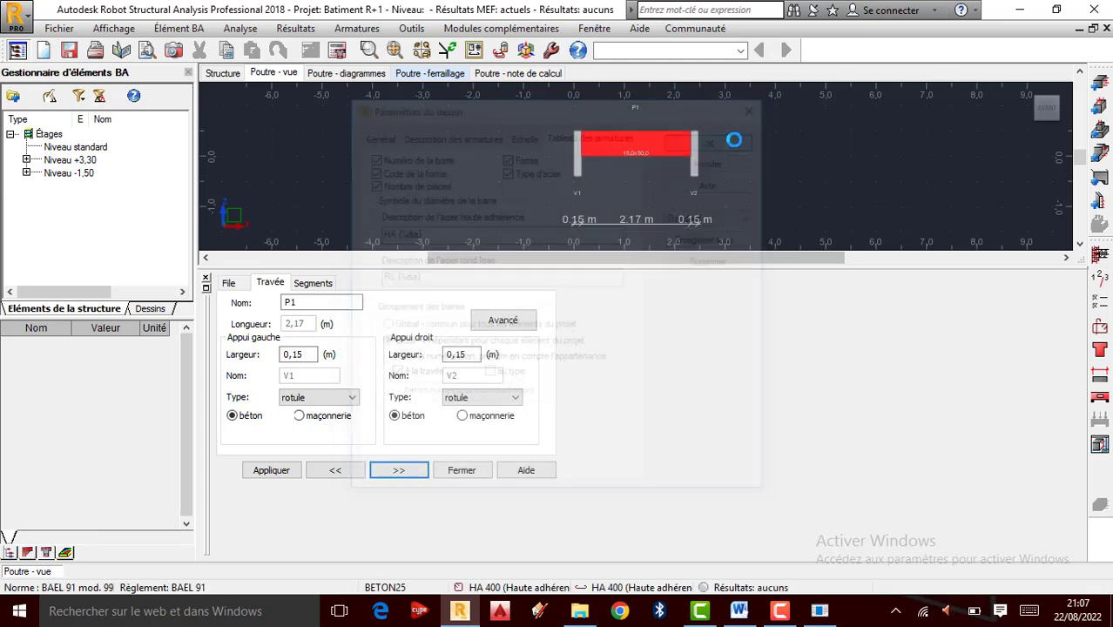
# Step: Calculate the beam's real reinforcement with drawings generated for the calculated elements
pyautogui.click(340, 53)
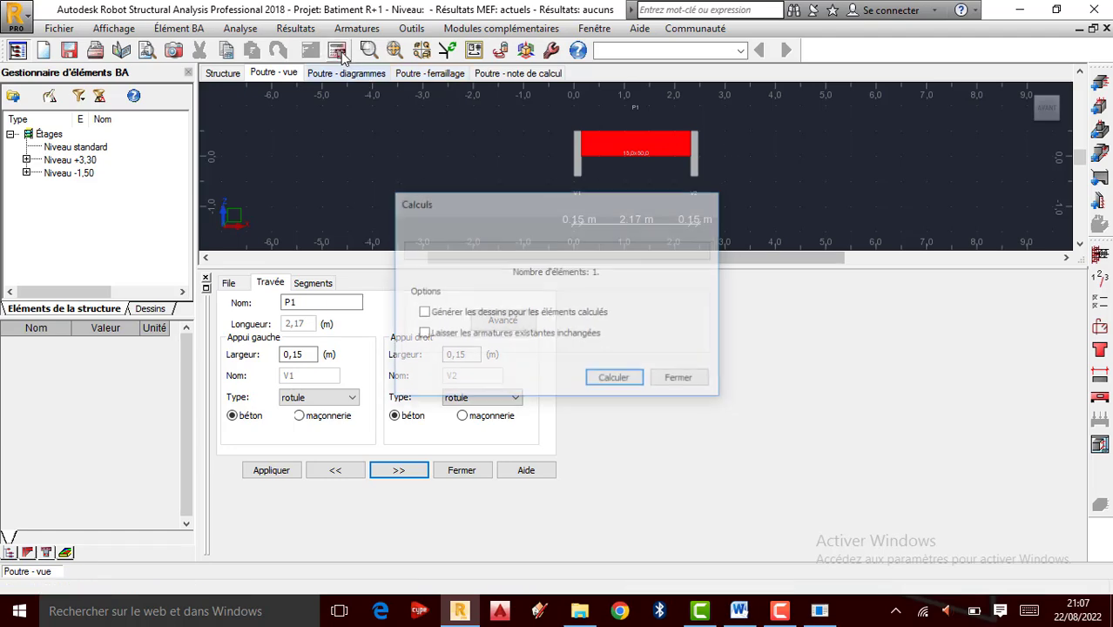
pyautogui.click(631, 381)
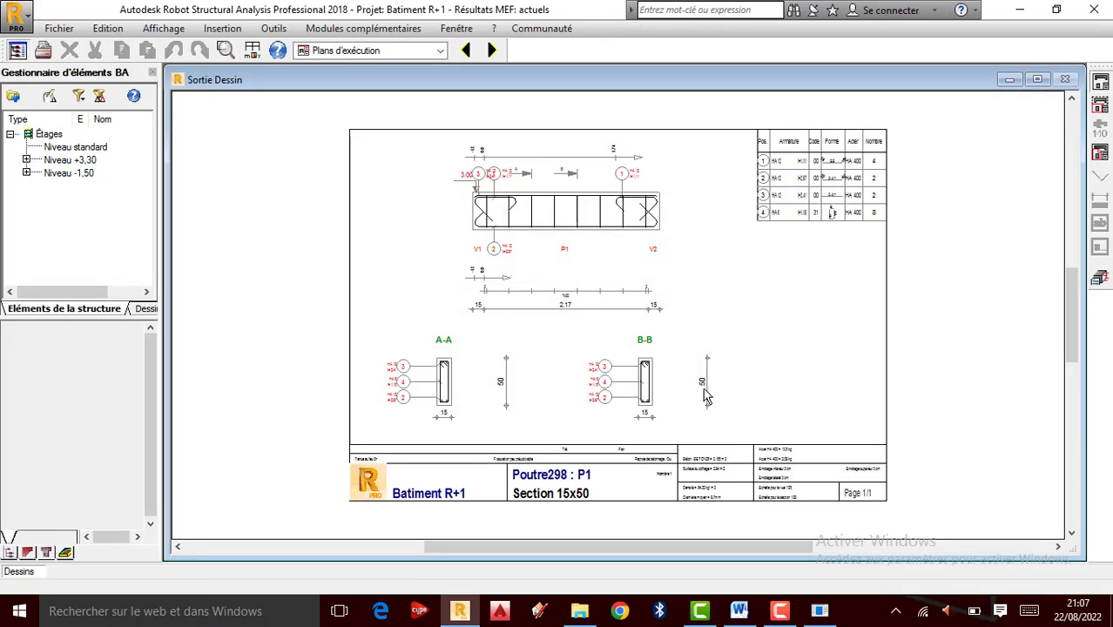
# Step: Examine the longitudinal bars, hooks and stirrup layout in the beam's elevation on the execution drawing
pyautogui.scroll(4, 616, 283)
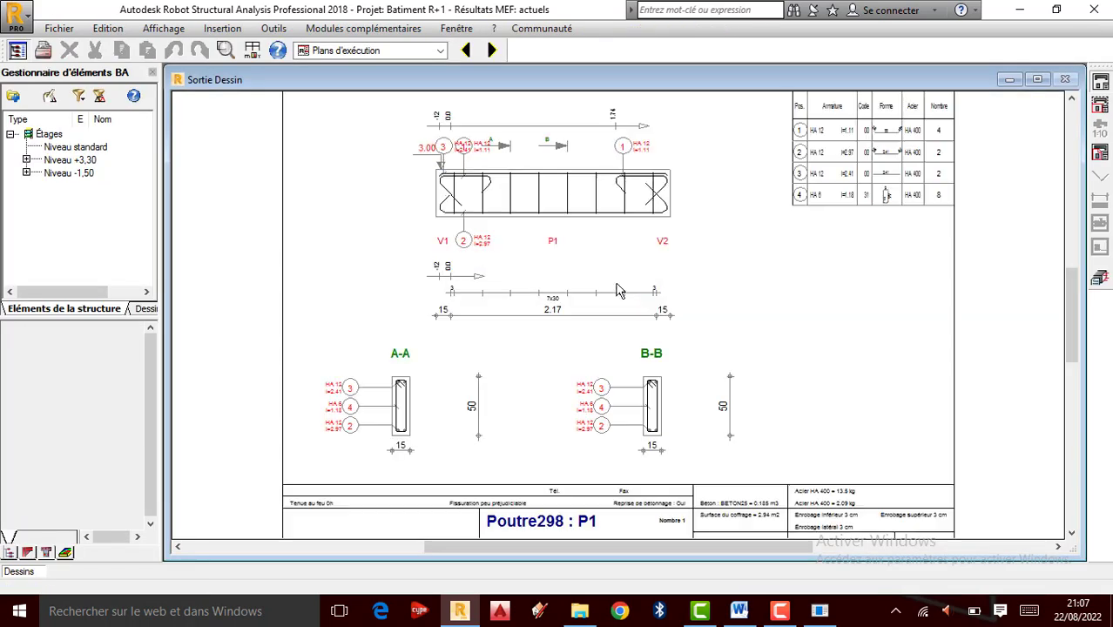
pyautogui.scroll(-1, 623, 309)
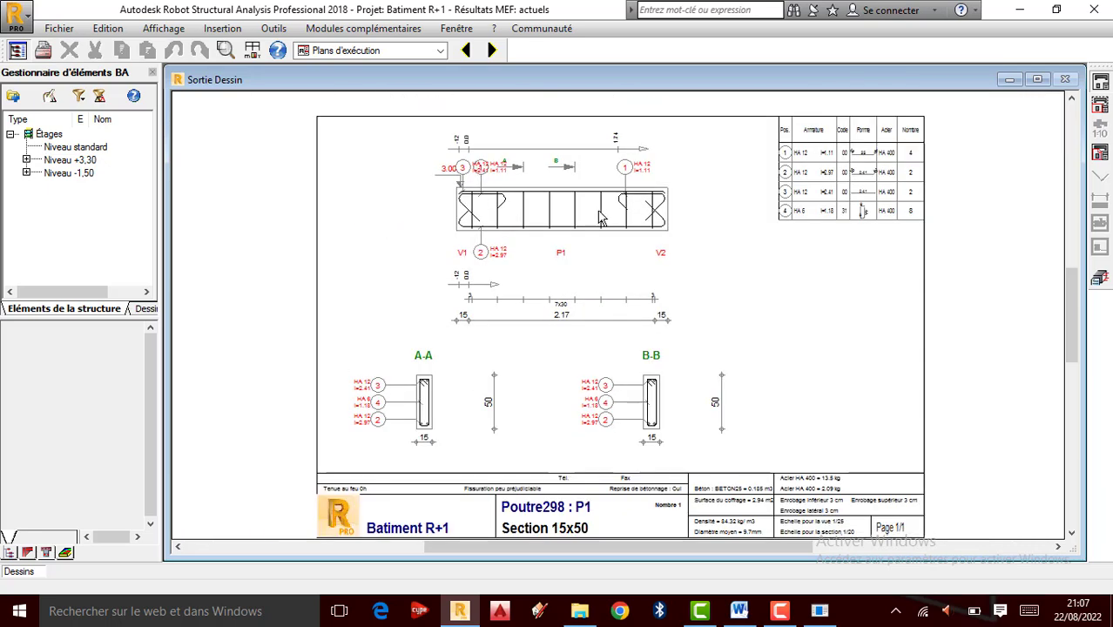
pyautogui.scroll(2, 593, 225)
pyautogui.scroll(1, 593, 225)
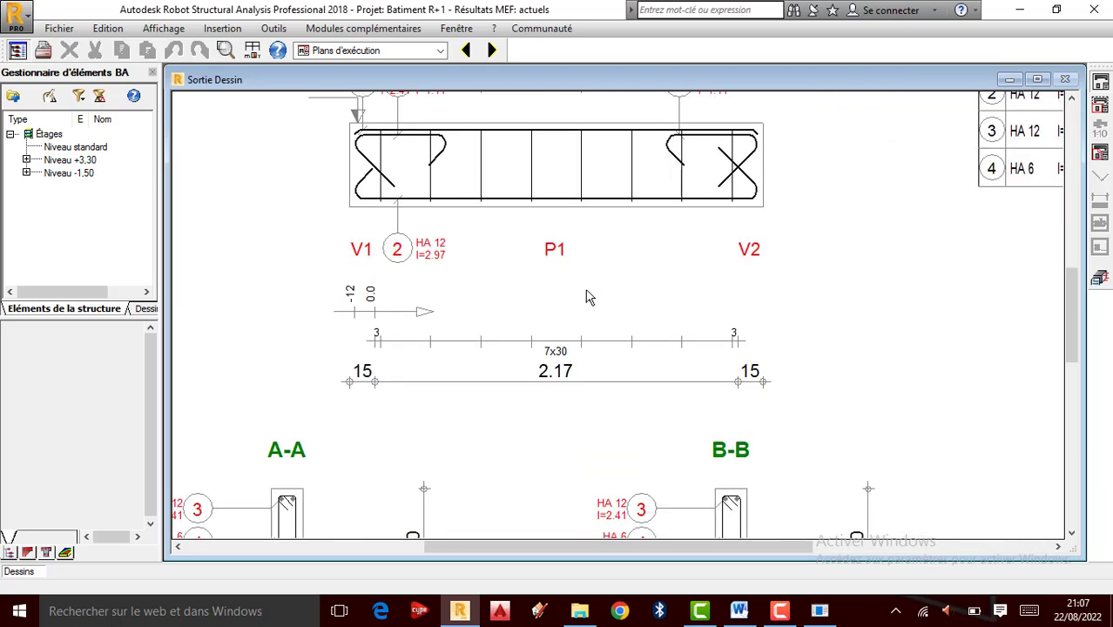
pyautogui.scroll(-1, 535, 205)
pyautogui.scroll(2, 497, 160)
pyautogui.scroll(-2, 601, 261)
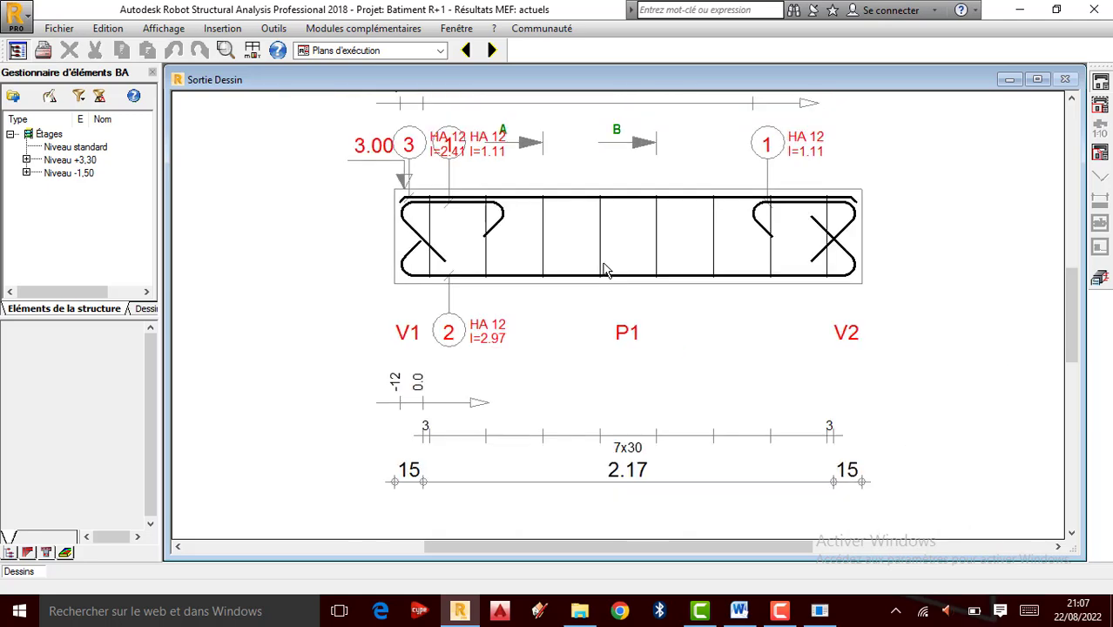
pyautogui.scroll(1, 593, 175)
pyautogui.scroll(-3, 592, 209)
pyautogui.scroll(-1, 586, 226)
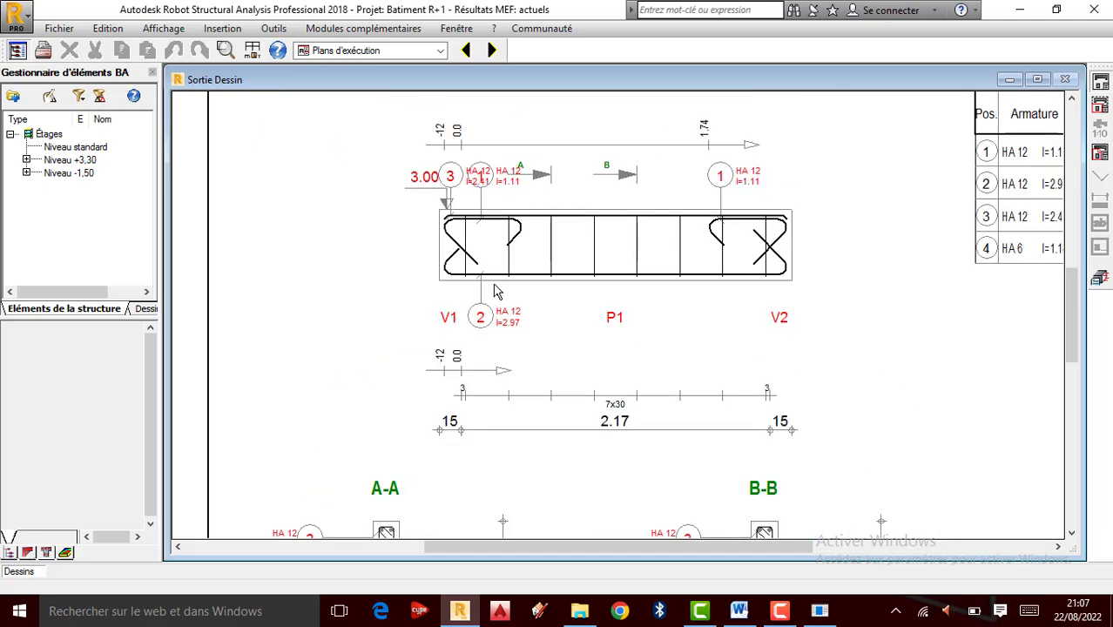
pyautogui.scroll(1, 653, 192)
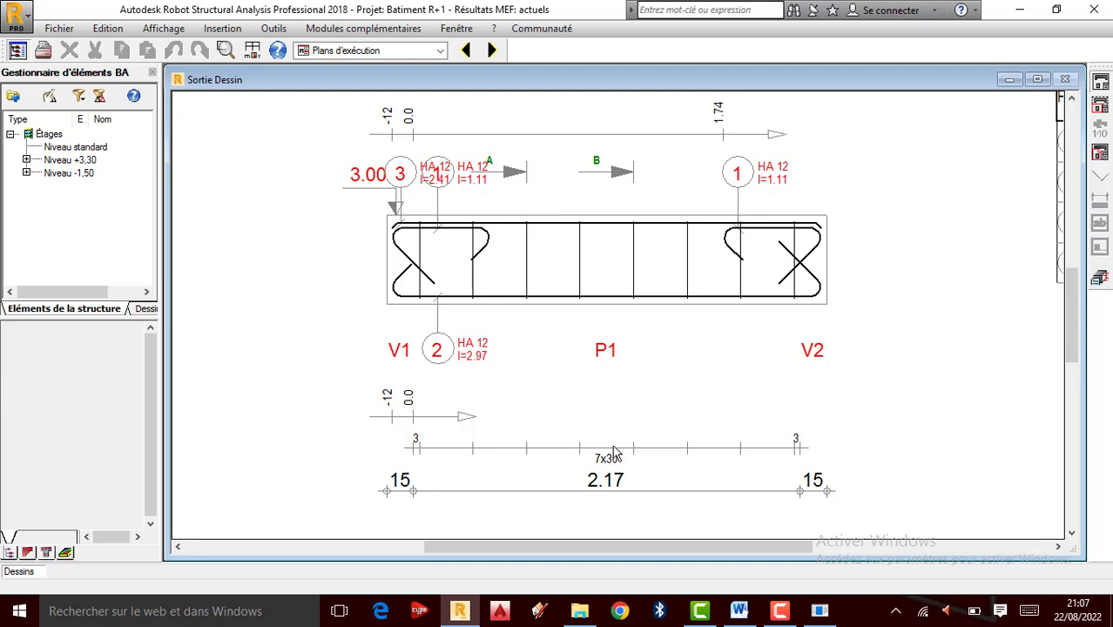
# Step: Examine the bar positions in cross-section A-A and the stirrup spacing dimension line on the execution drawing
pyautogui.scroll(-5, 613, 453)
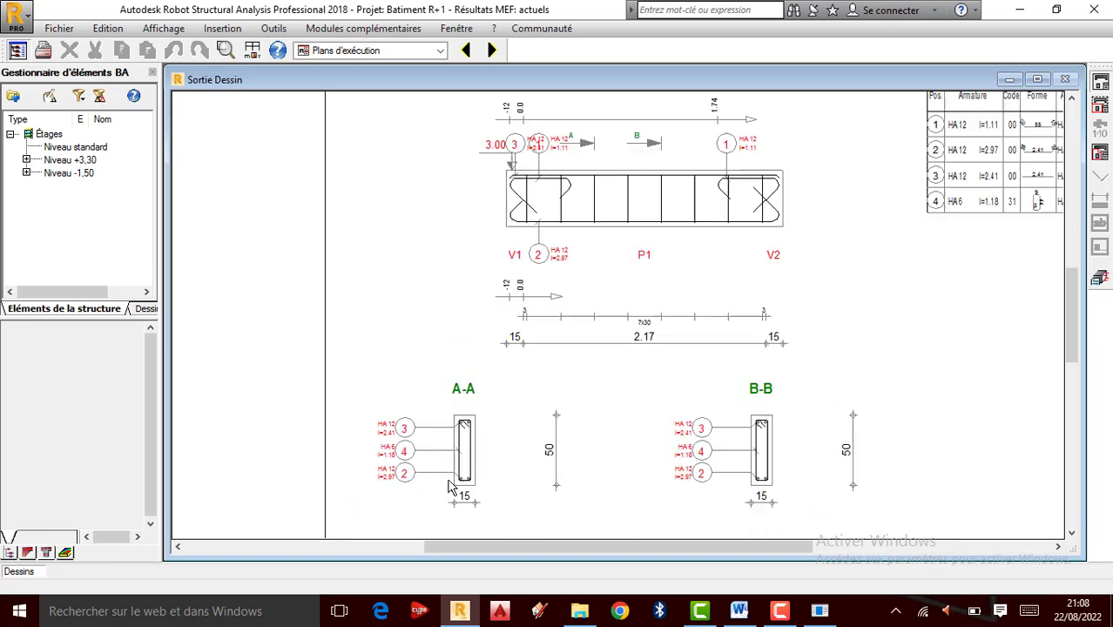
pyautogui.scroll(4, 450, 488)
pyautogui.scroll(-1, 465, 346)
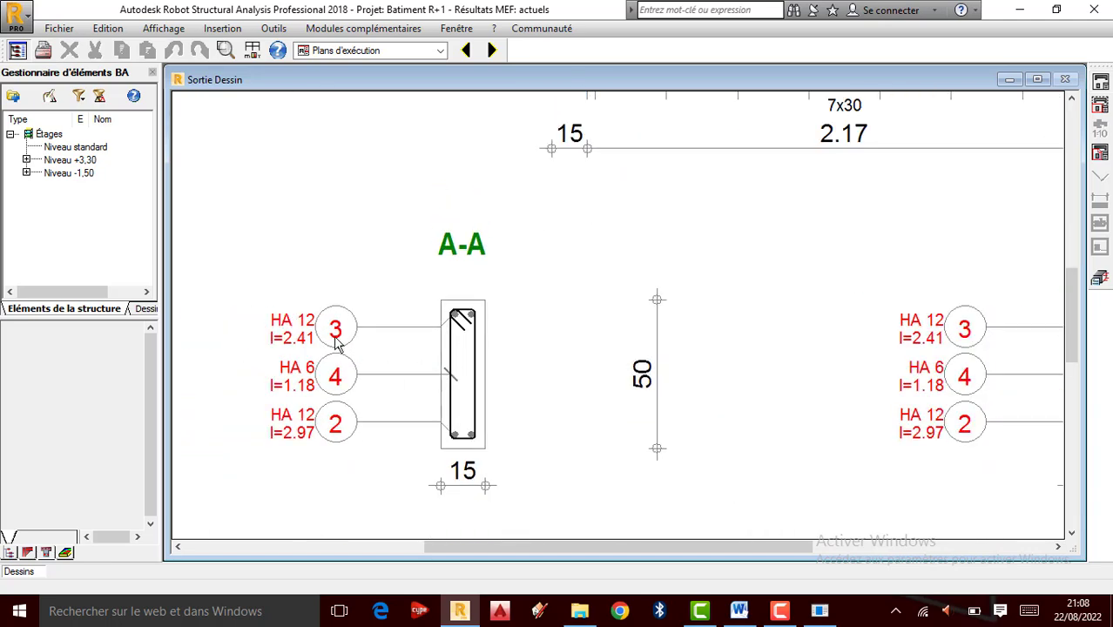
pyautogui.scroll(-1, 337, 344)
pyautogui.scroll(3, 344, 392)
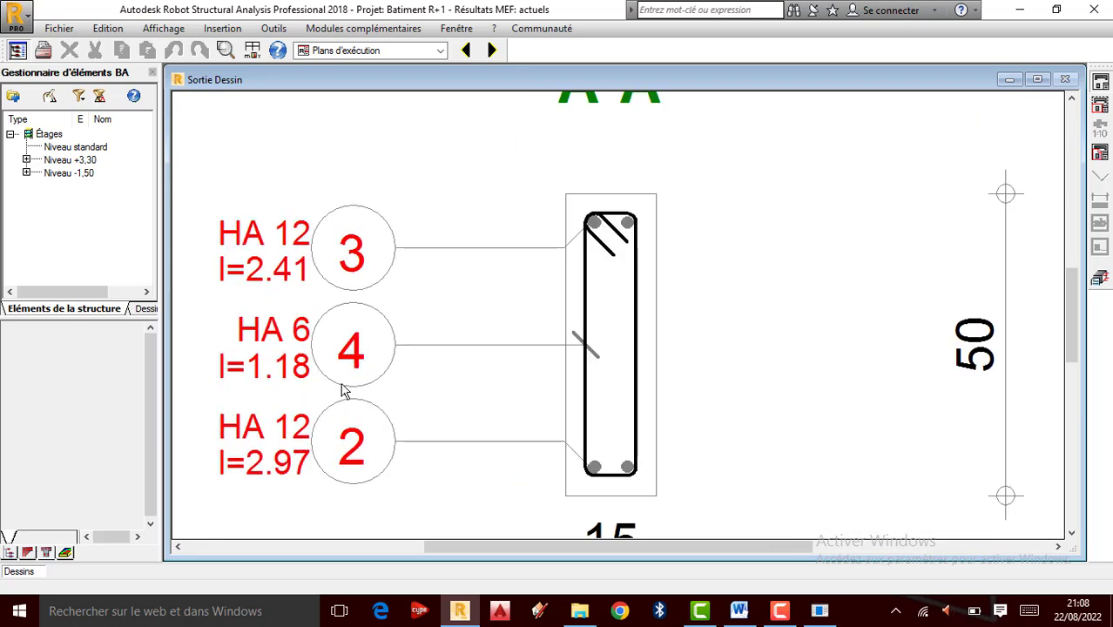
pyautogui.scroll(-2, 344, 392)
pyautogui.scroll(2, 566, 280)
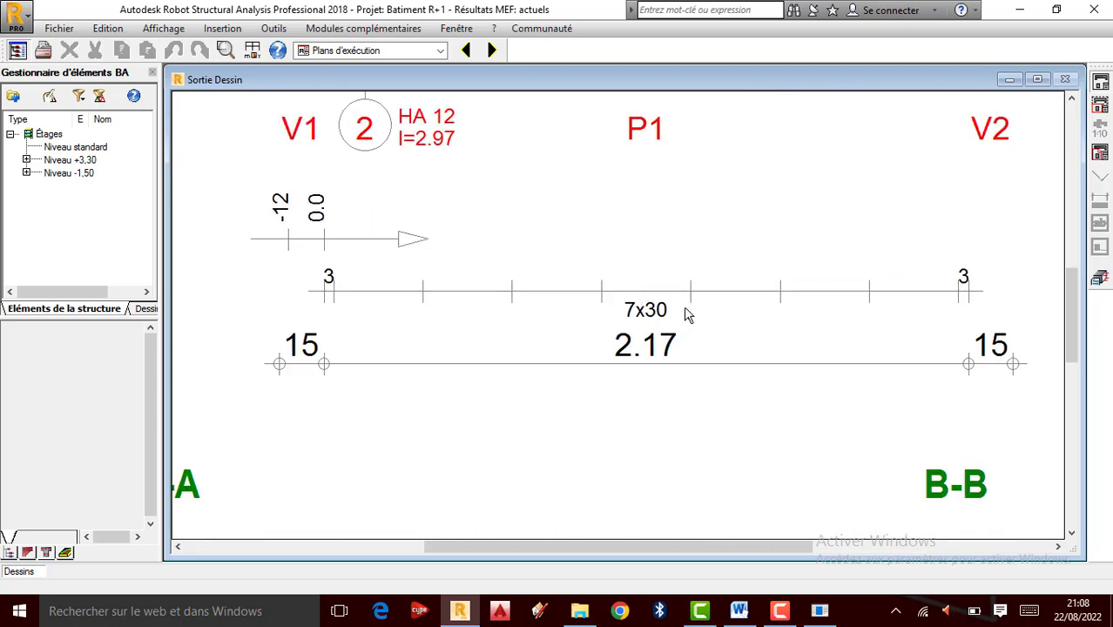
pyautogui.scroll(-1, 613, 317)
# Step: Return to the beam and set the available transverse reinforcement spacings to Multiple de 0,20 m in its reinforcement pattern
pyautogui.click(1101, 282)
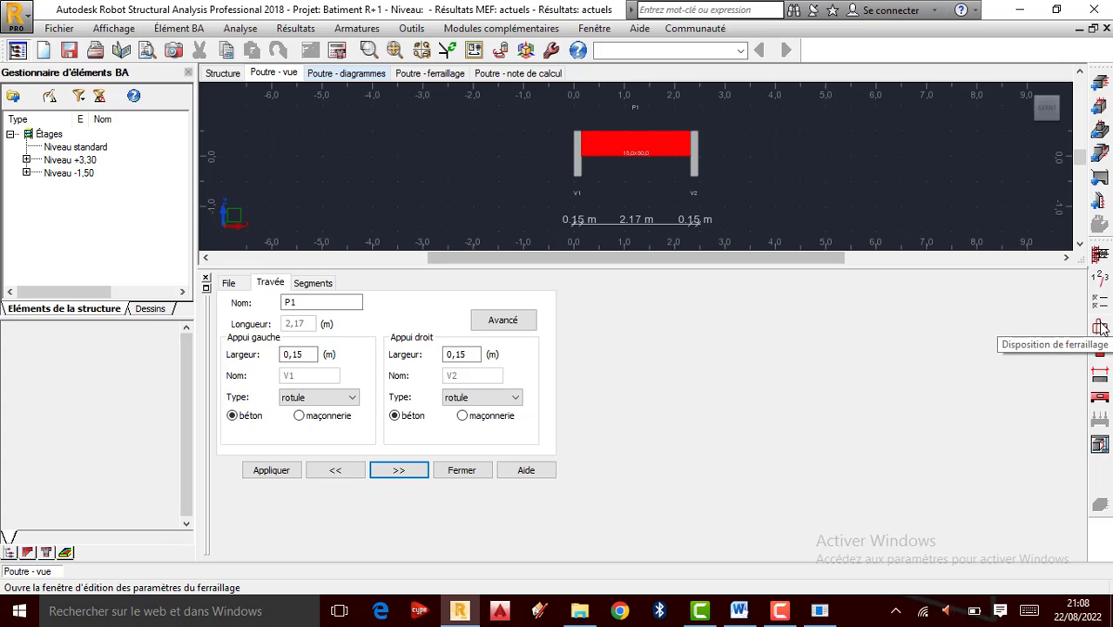
pyautogui.click(1101, 327)
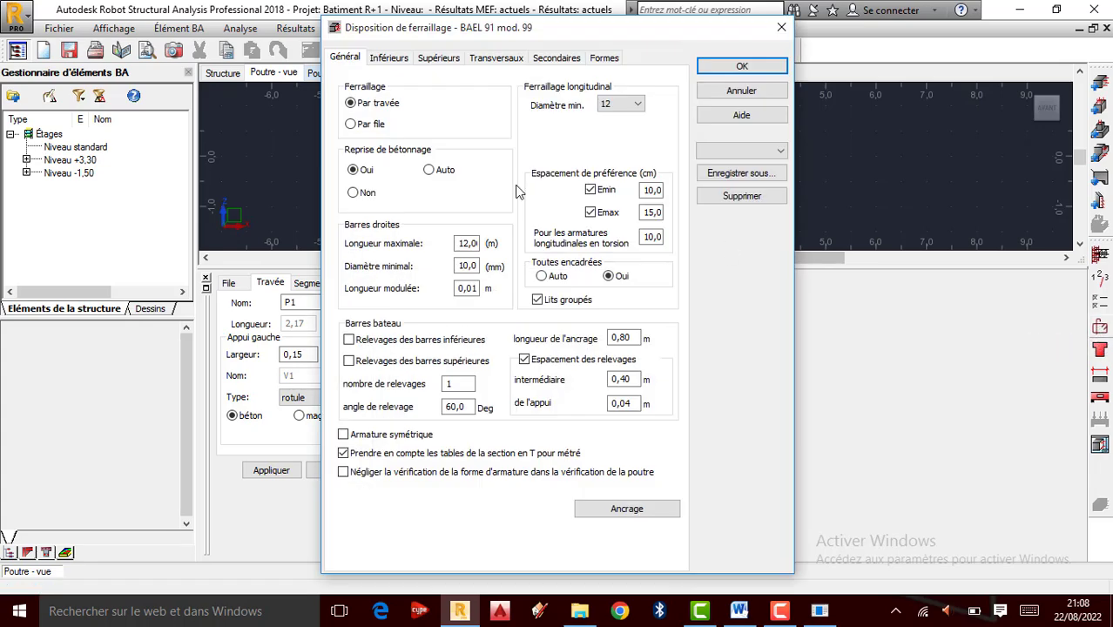
pyautogui.click(390, 59)
pyautogui.click(439, 59)
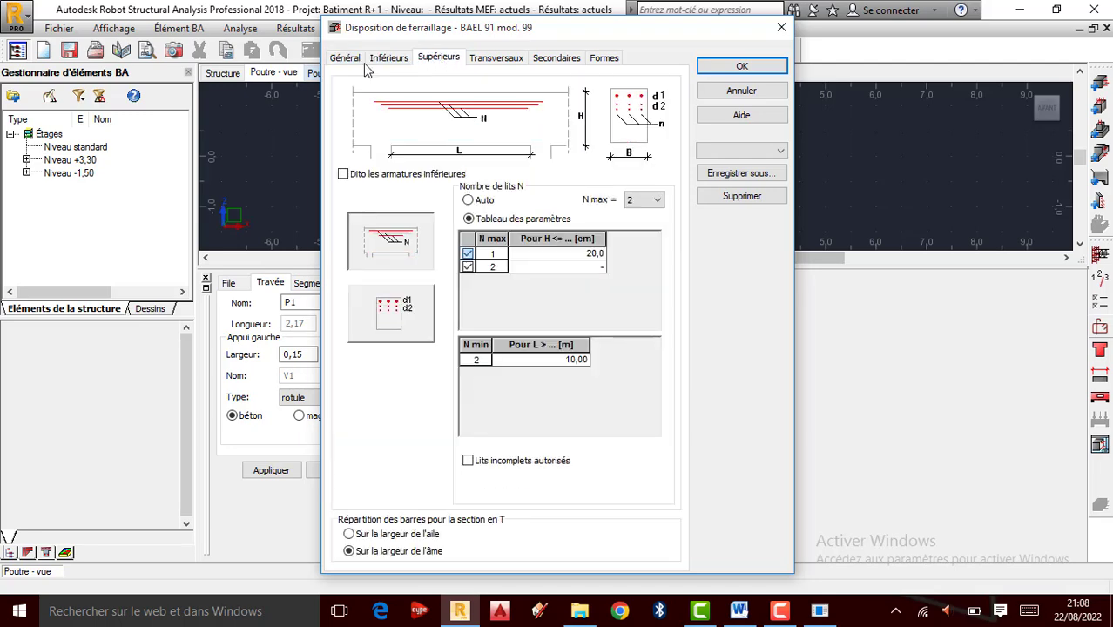
pyautogui.click(346, 59)
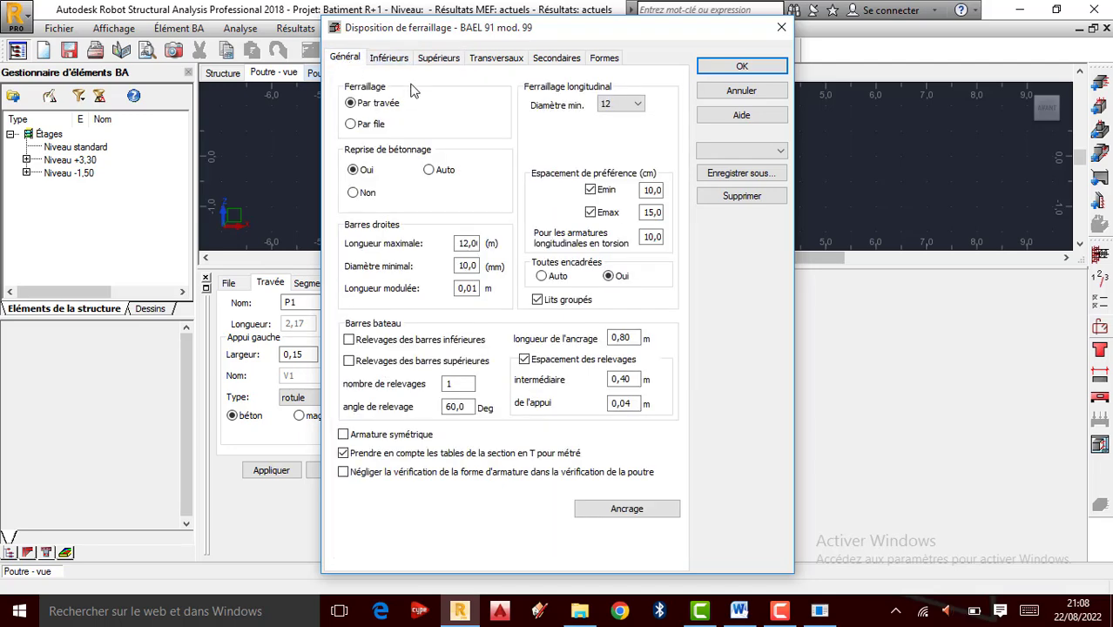
pyautogui.click(389, 59)
pyautogui.click(439, 58)
pyautogui.click(495, 58)
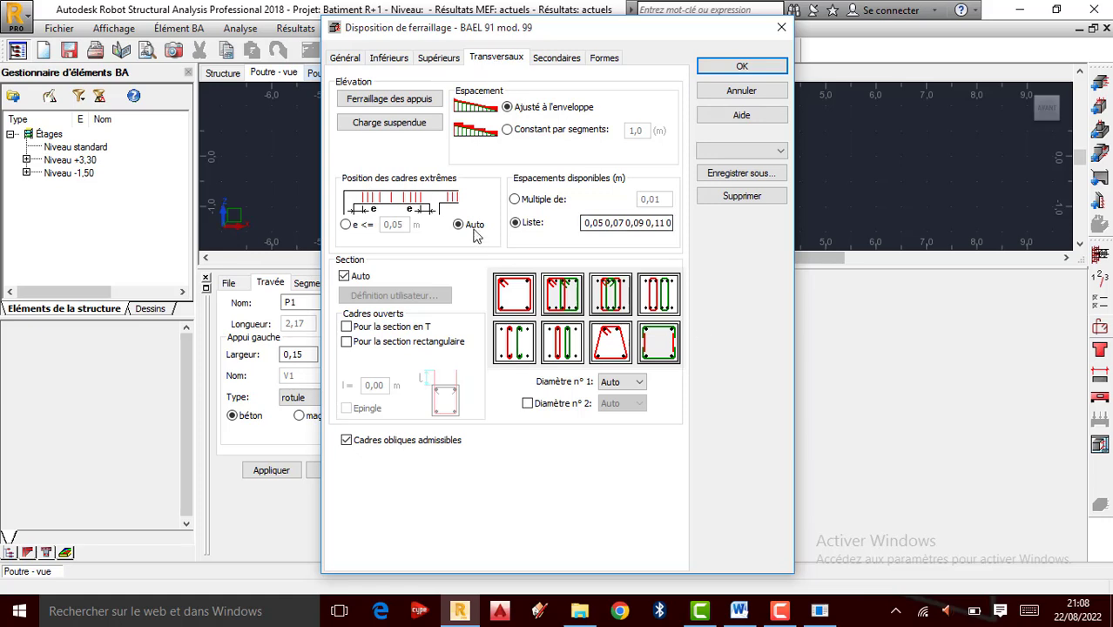
pyautogui.click(515, 200)
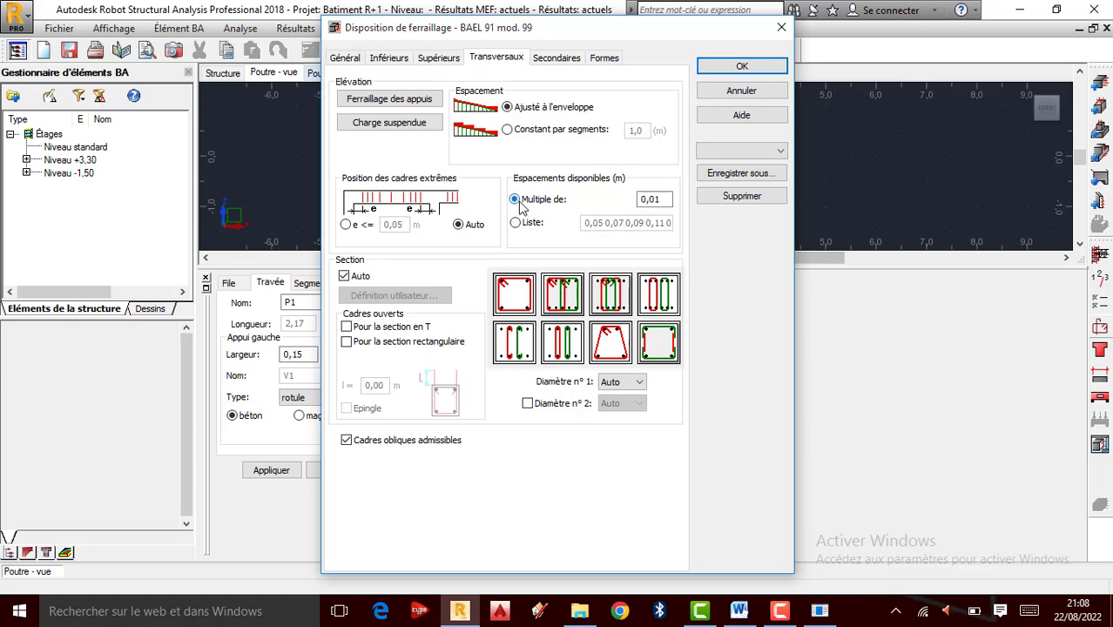
pyautogui.click(669, 199)
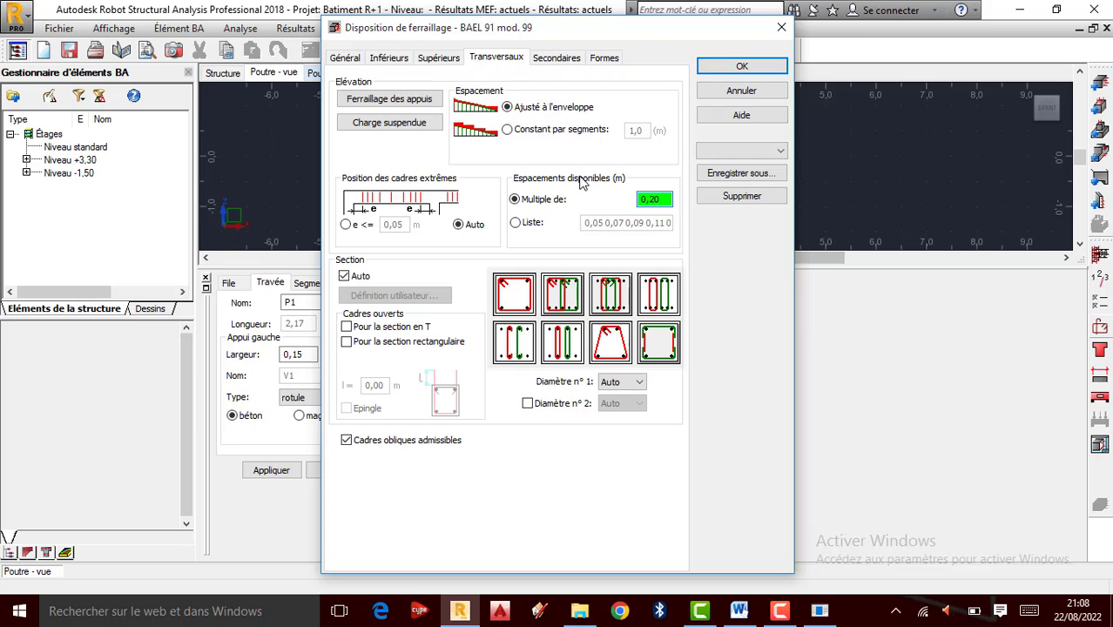
pyautogui.click(775, 67)
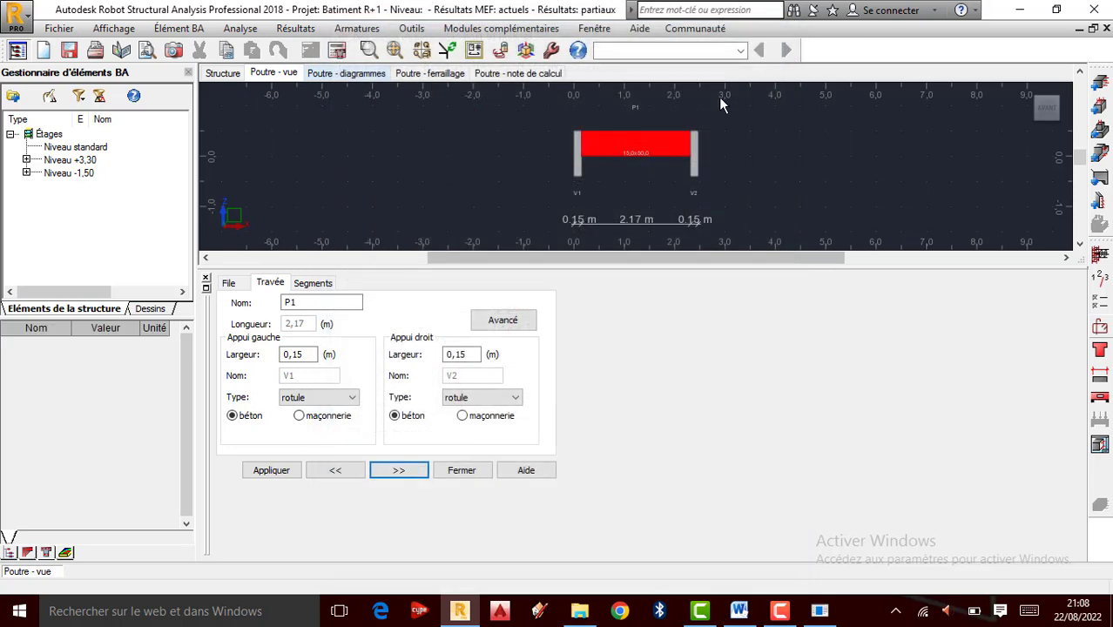
# Step: Recalculate the beam with drawing generation and inspect the stirrup distribution in the new execution drawing
pyautogui.click(337, 50)
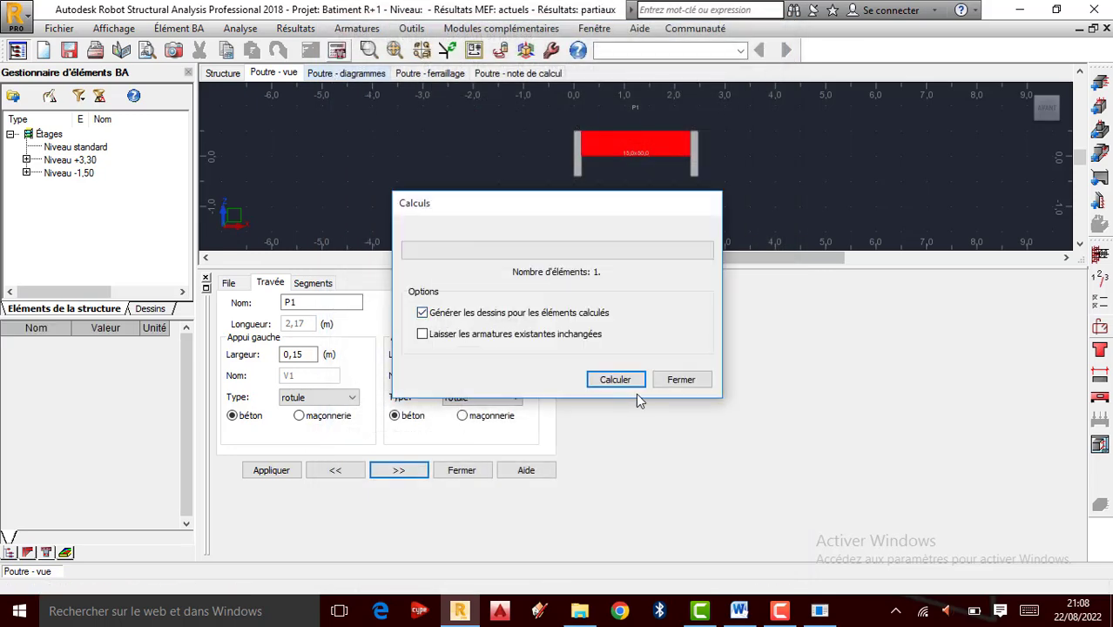
pyautogui.click(629, 382)
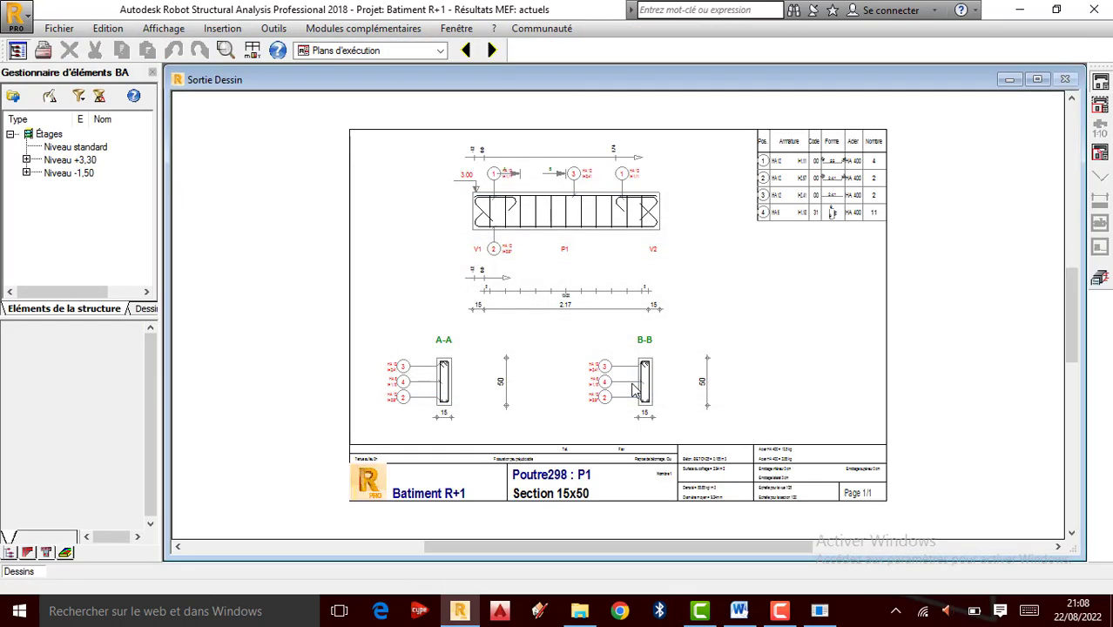
pyautogui.scroll(5, 566, 288)
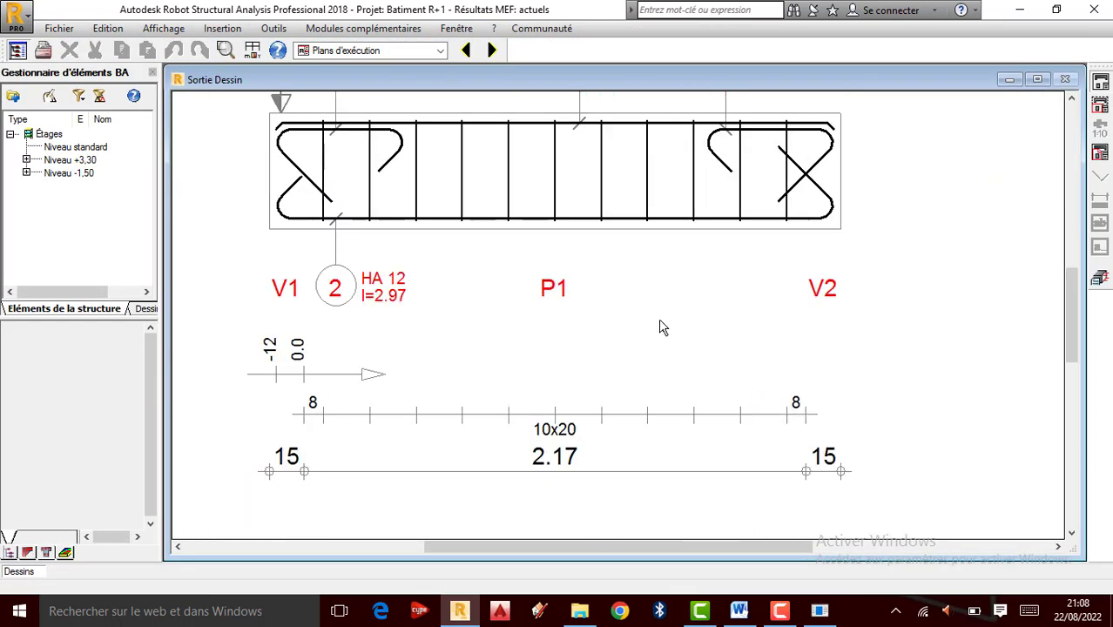
pyautogui.scroll(1, 554, 444)
pyautogui.scroll(-3, 704, 459)
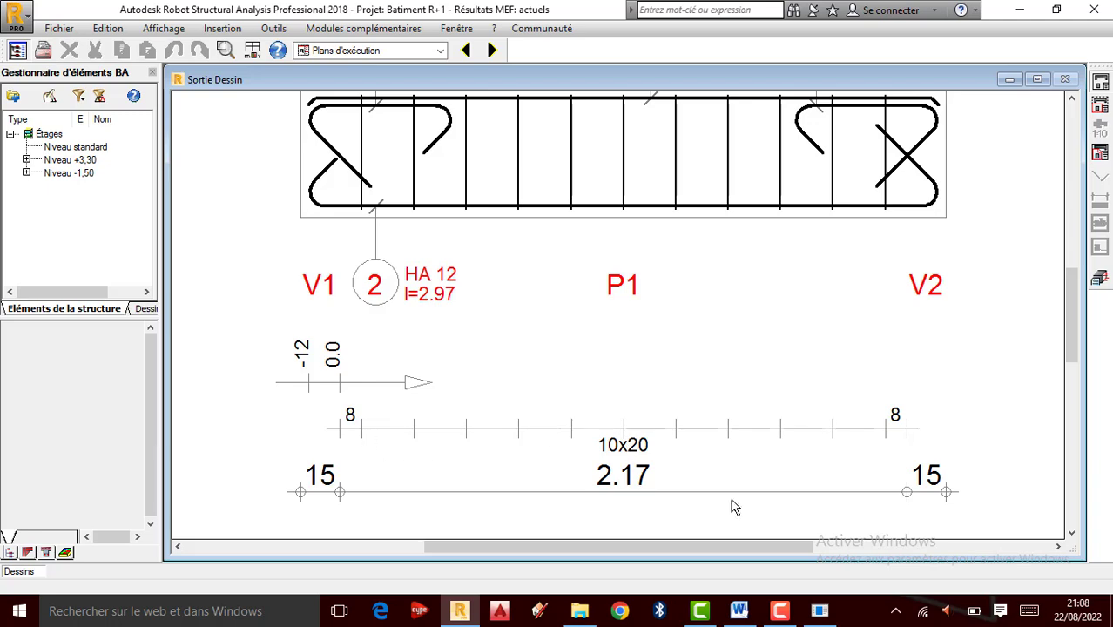
pyautogui.scroll(1, 689, 494)
pyautogui.scroll(-1, 688, 491)
pyautogui.scroll(2, 601, 258)
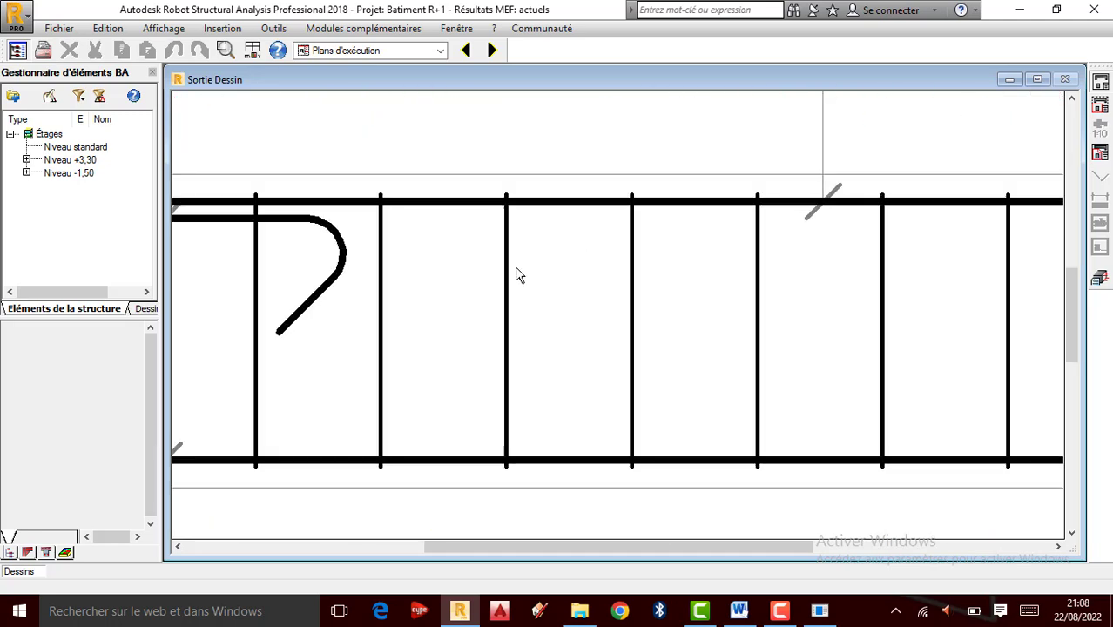
# Step: Examine the full beam elevation with its stirrups and longitudinal bars in the recalculated execution drawing
pyautogui.scroll(-3, 516, 274)
pyautogui.scroll(1, 597, 242)
pyautogui.scroll(-4, 587, 279)
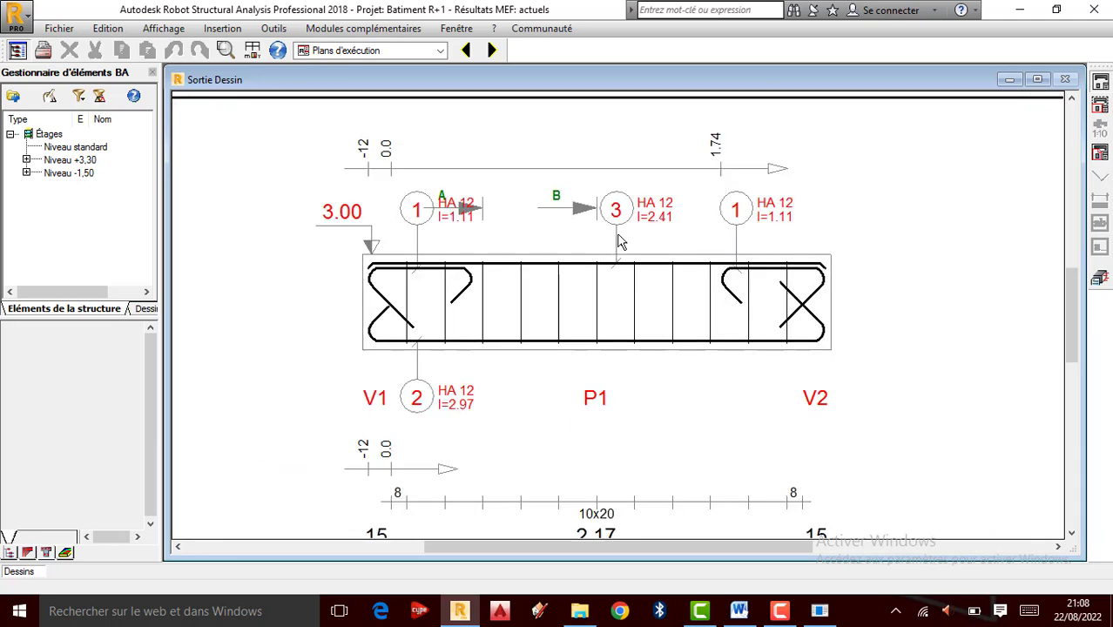
pyautogui.scroll(1, 607, 259)
pyautogui.scroll(-3, 607, 254)
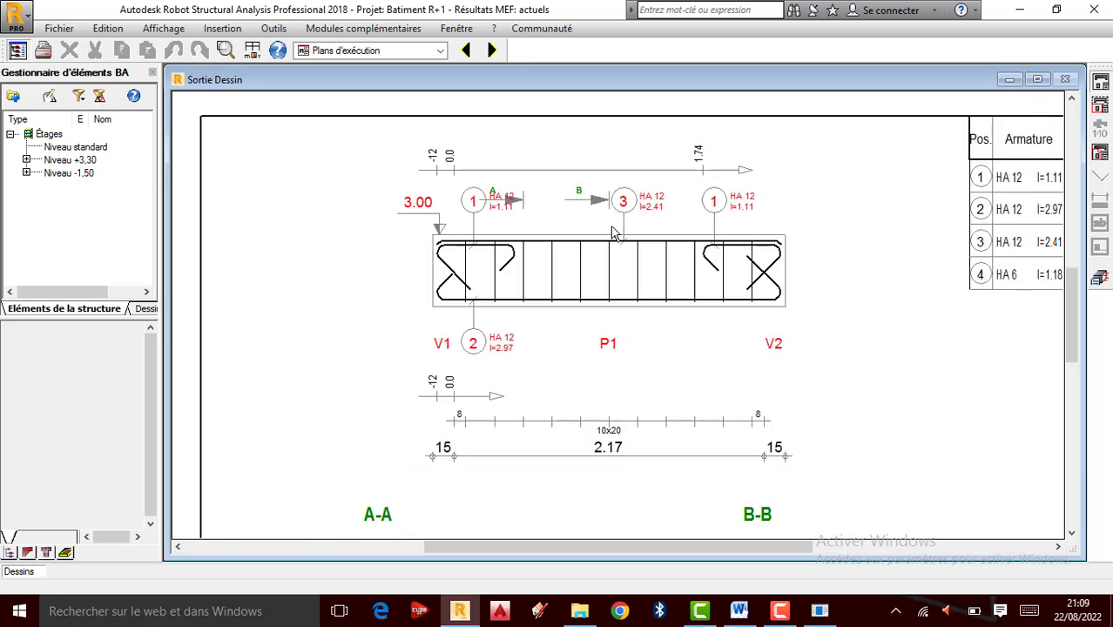
# Step: Examine the longitudinal bars and stirrup in cross-section A-A of the recalculated beam drawing
pyautogui.scroll(2, 488, 433)
pyautogui.scroll(2, 488, 433)
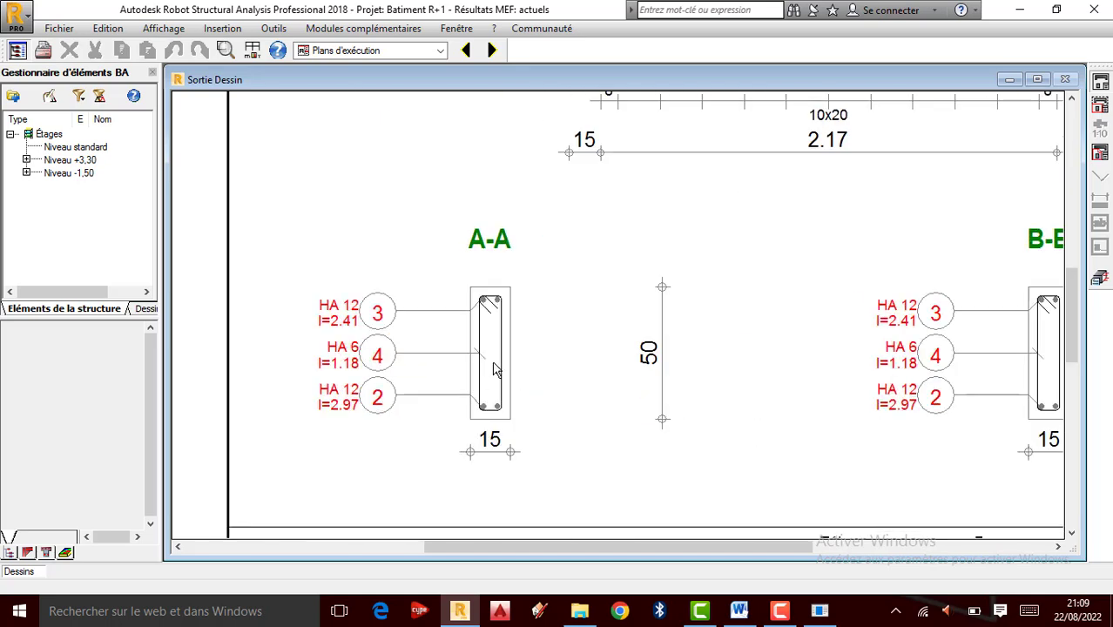
pyautogui.scroll(-1, 495, 366)
pyautogui.scroll(2, 472, 349)
pyautogui.scroll(-1, 620, 319)
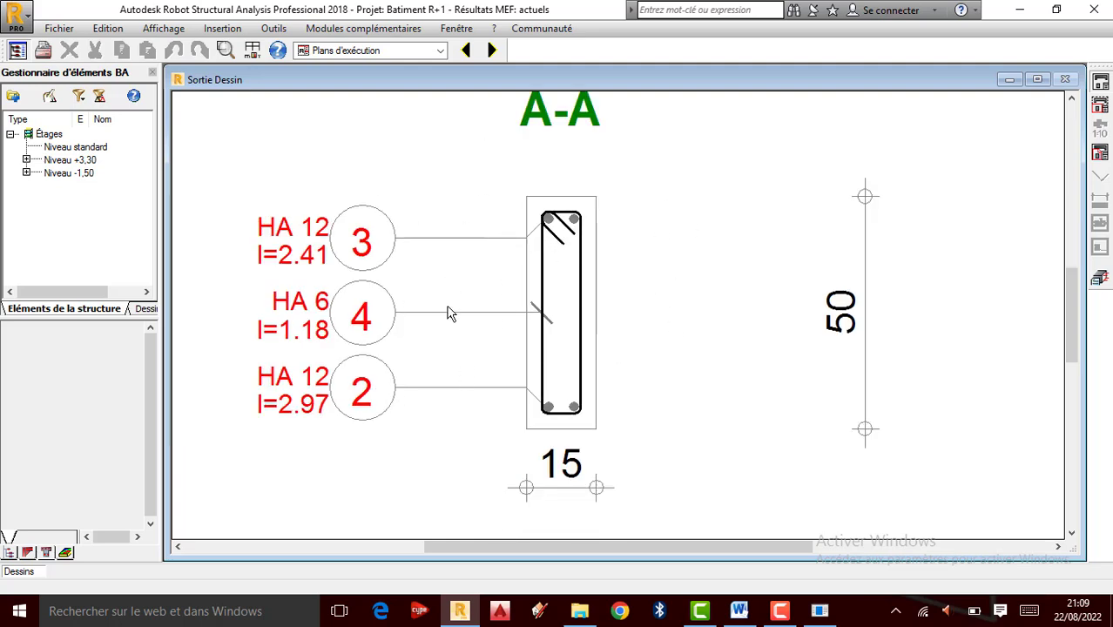
pyautogui.scroll(-3, 455, 366)
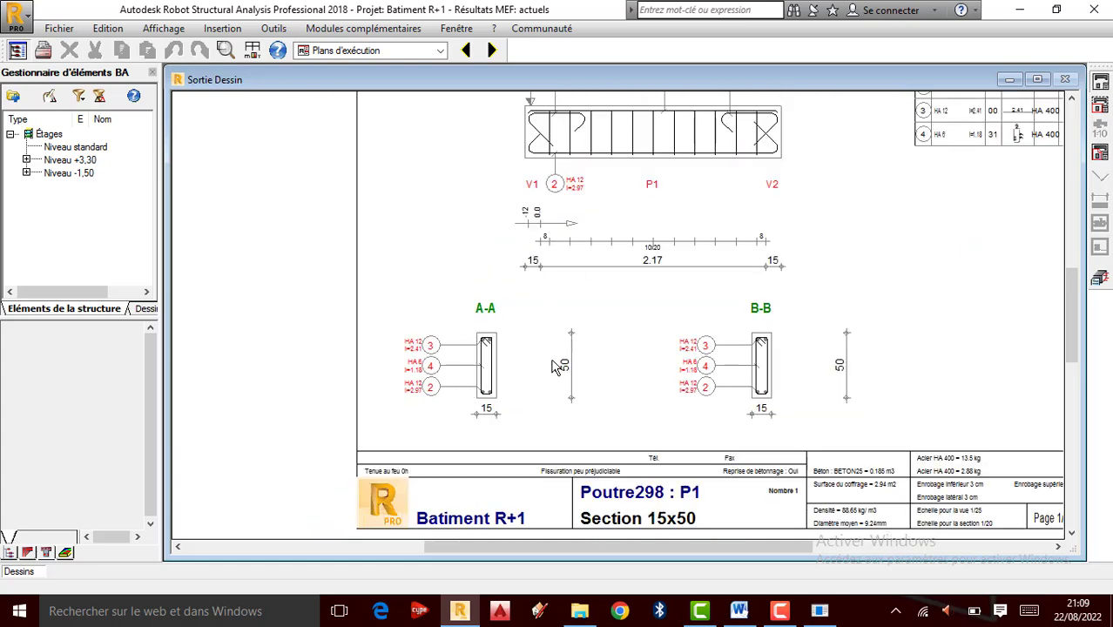
# Step: Check the stirrup spacing dimension line and the bar positions, hooks and section marks along the beam's elevation
pyautogui.scroll(3, 545, 364)
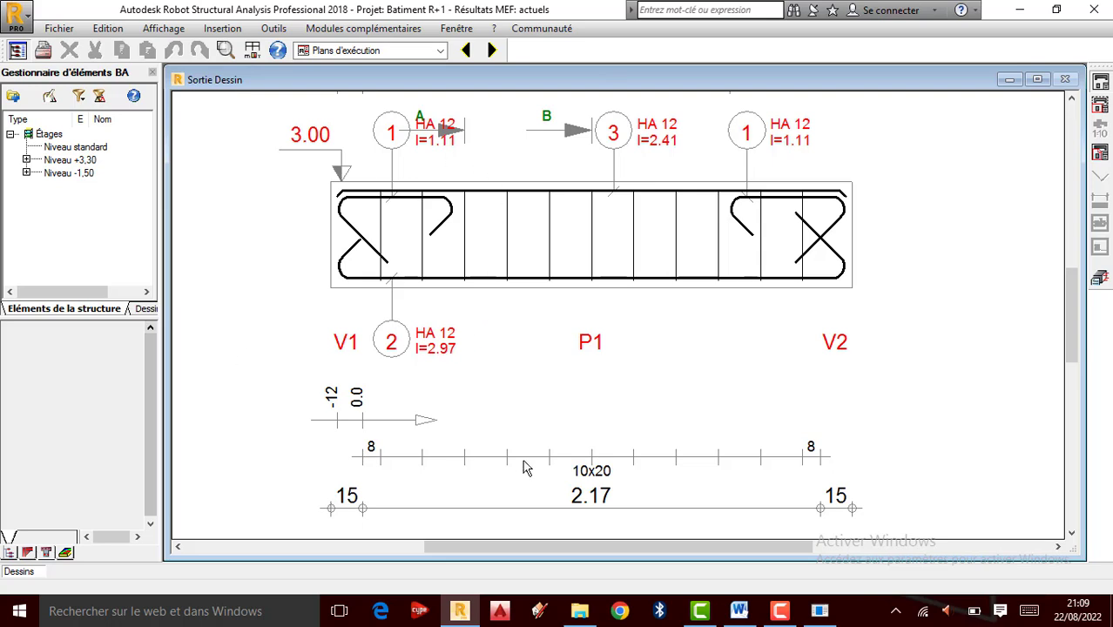
pyautogui.scroll(-1, 591, 339)
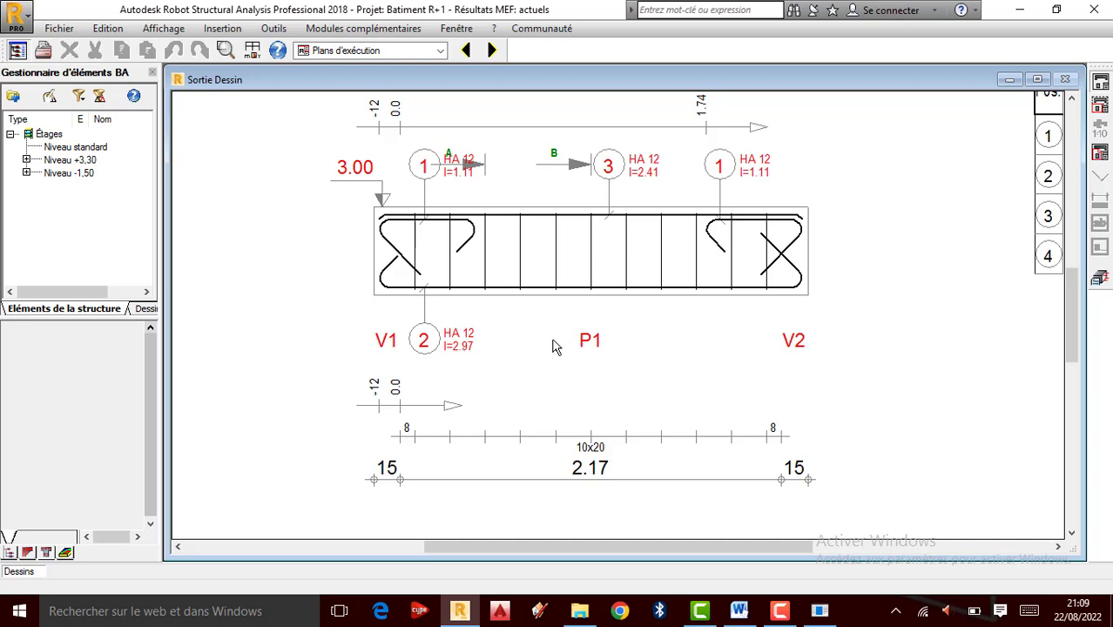
pyautogui.scroll(-3, 514, 354)
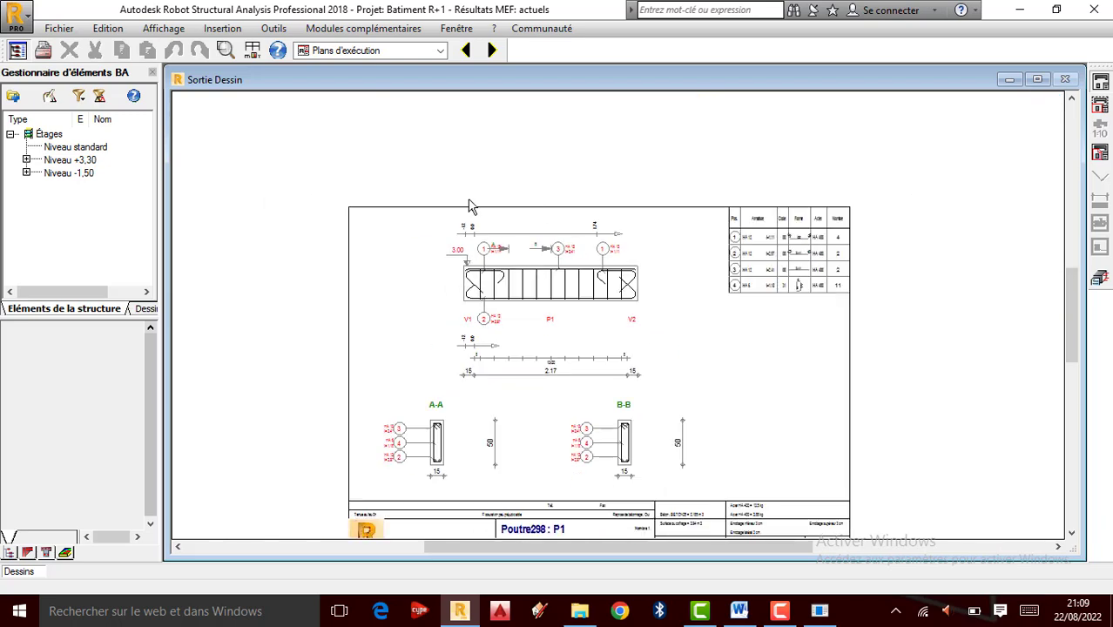
pyautogui.scroll(2, 575, 379)
pyautogui.scroll(-1, 629, 419)
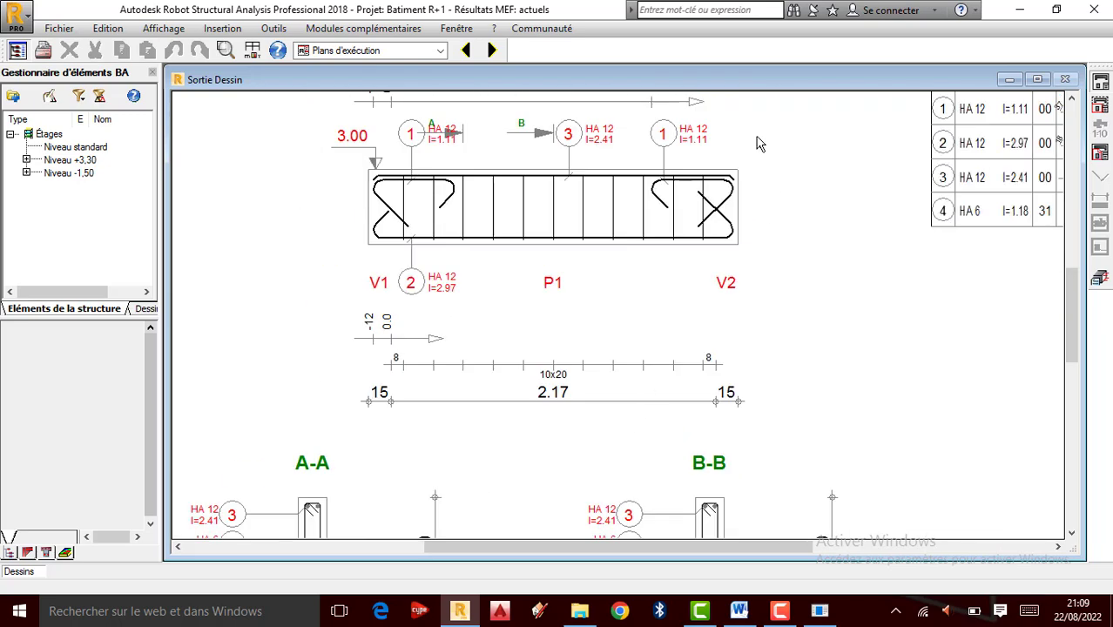
pyautogui.scroll(2, 440, 124)
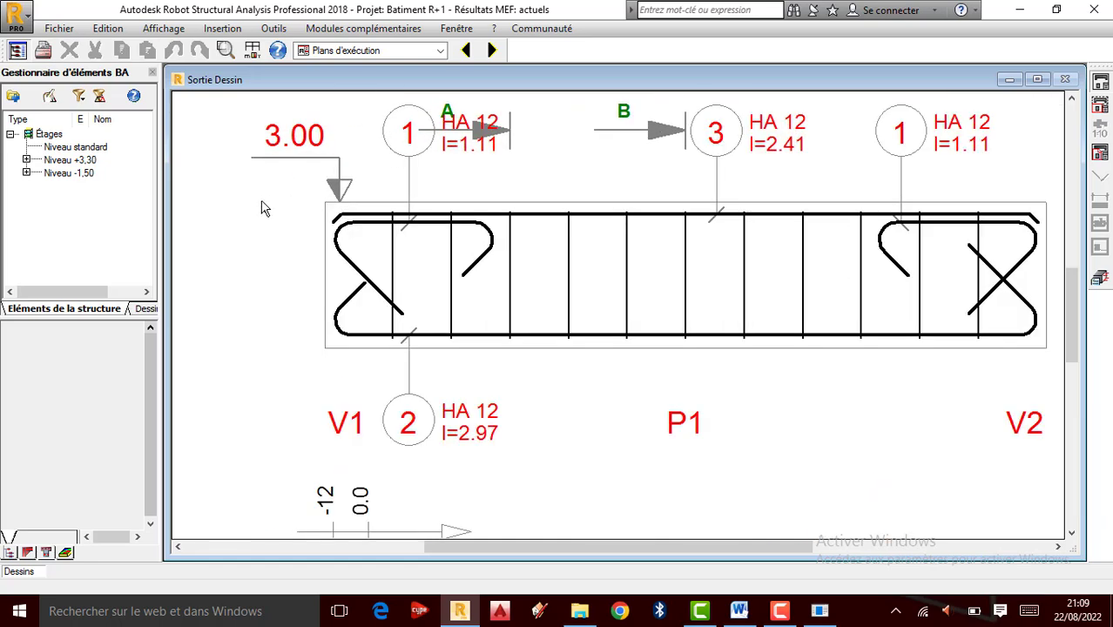
pyautogui.scroll(-1, 253, 218)
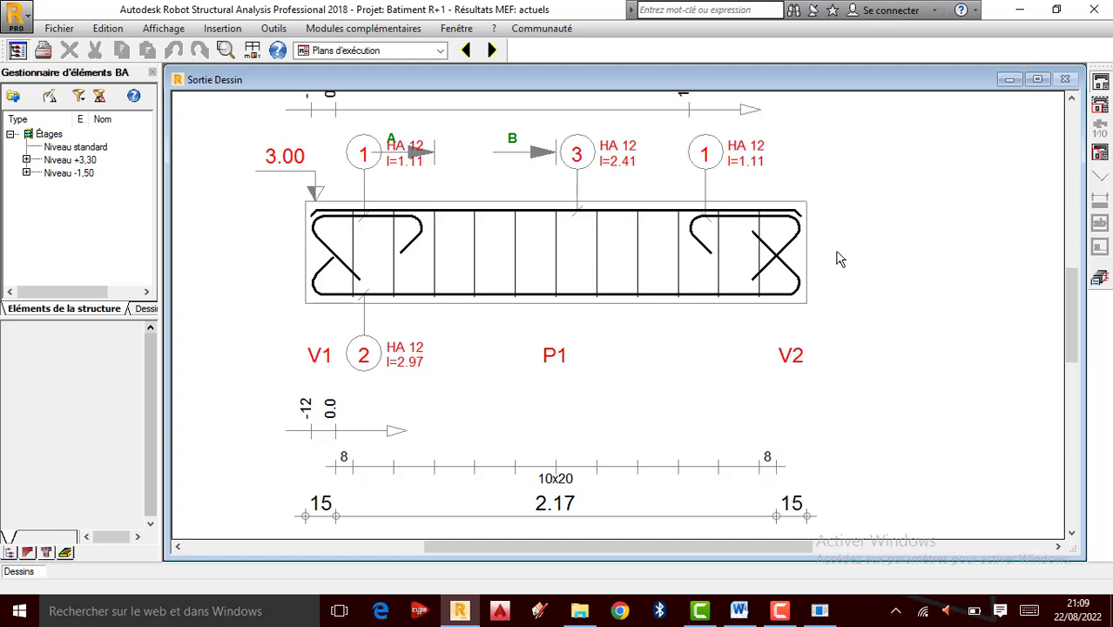
pyautogui.scroll(1, 277, 119)
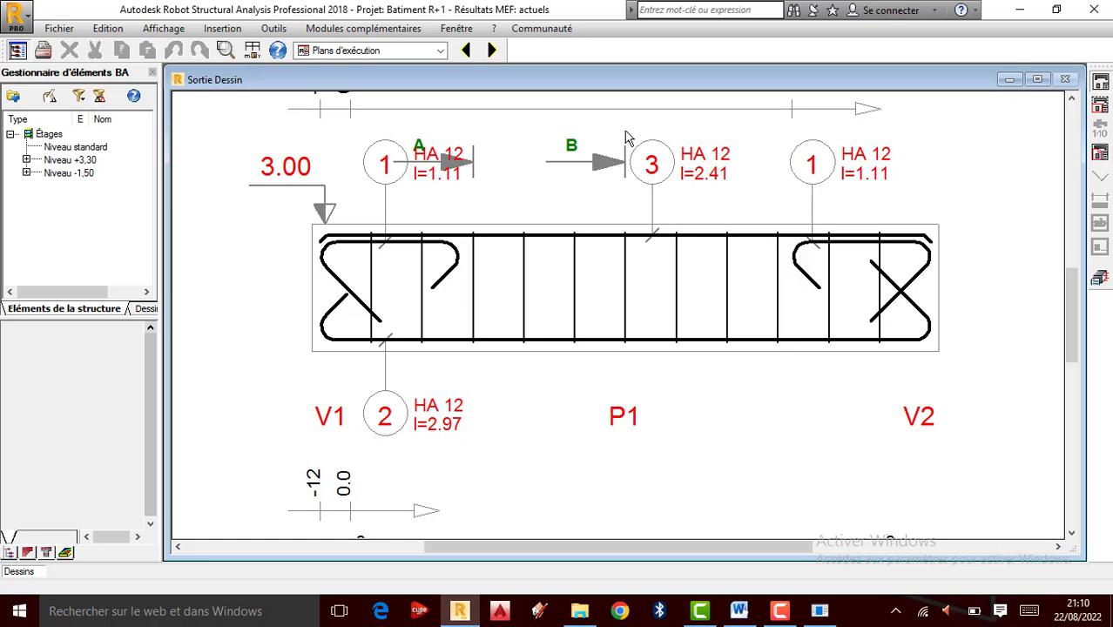
pyautogui.scroll(1, 625, 139)
pyautogui.scroll(-1, 656, 209)
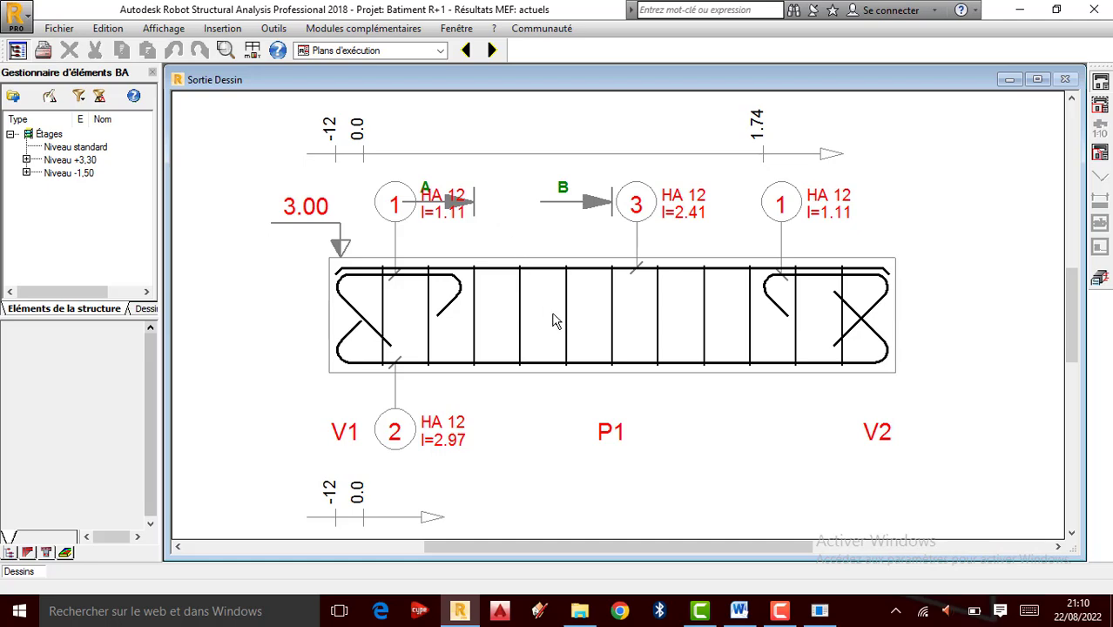
# Step: Review the whole drawing sheet and examine the bars and stirrup in cross-section B-B
pyautogui.scroll(-4, 554, 320)
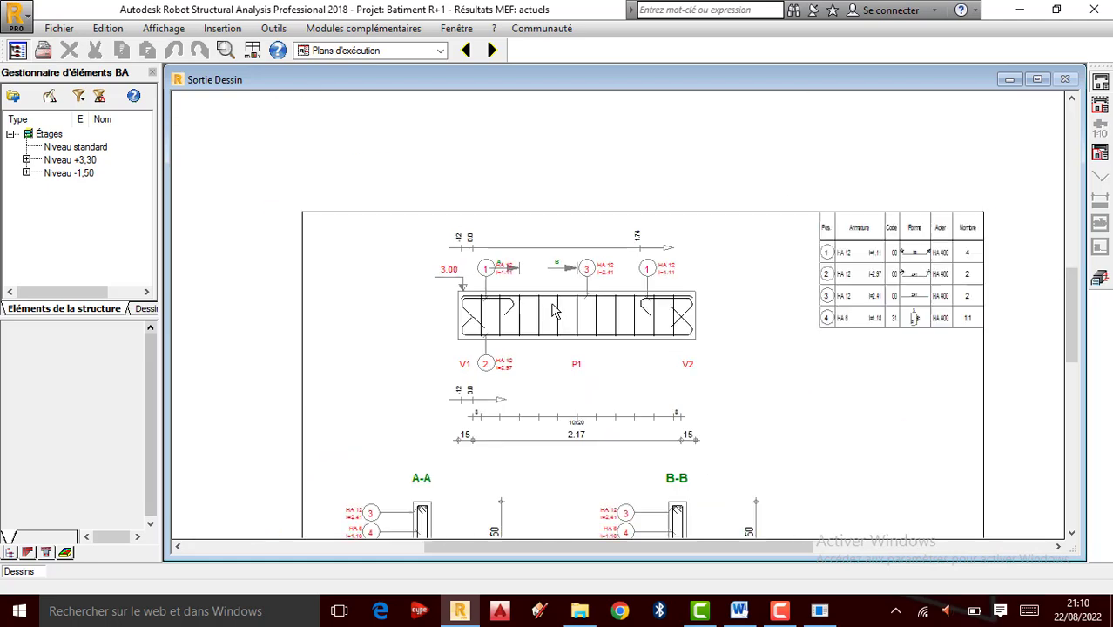
pyautogui.scroll(-2, 555, 312)
pyautogui.scroll(3, 625, 442)
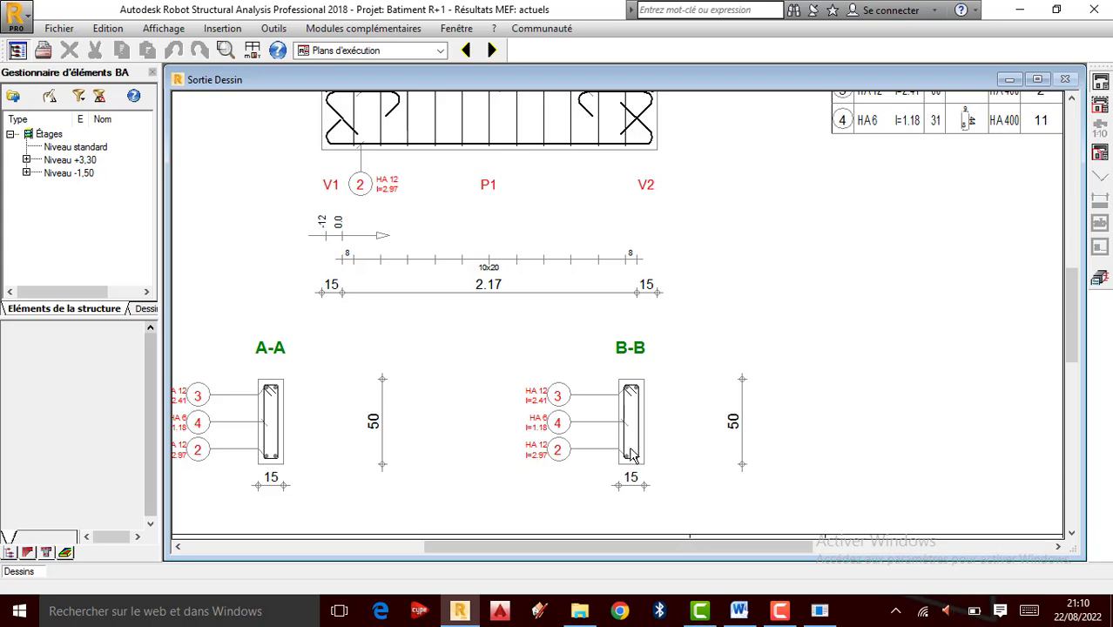
pyautogui.scroll(3, 632, 455)
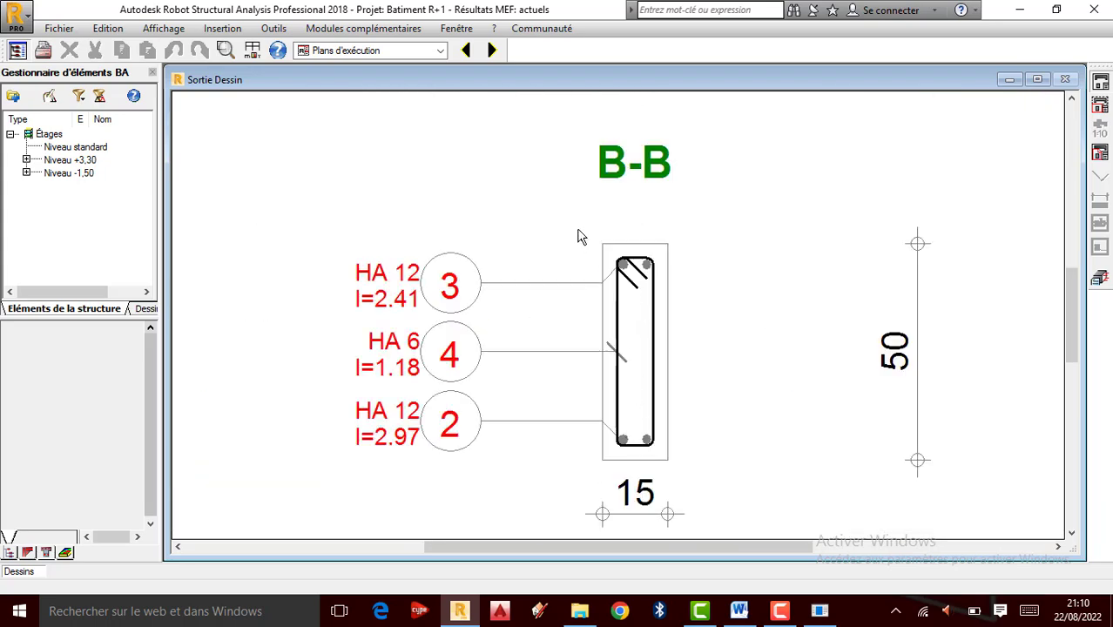
pyautogui.scroll(2, 604, 315)
pyautogui.click(780, 611)
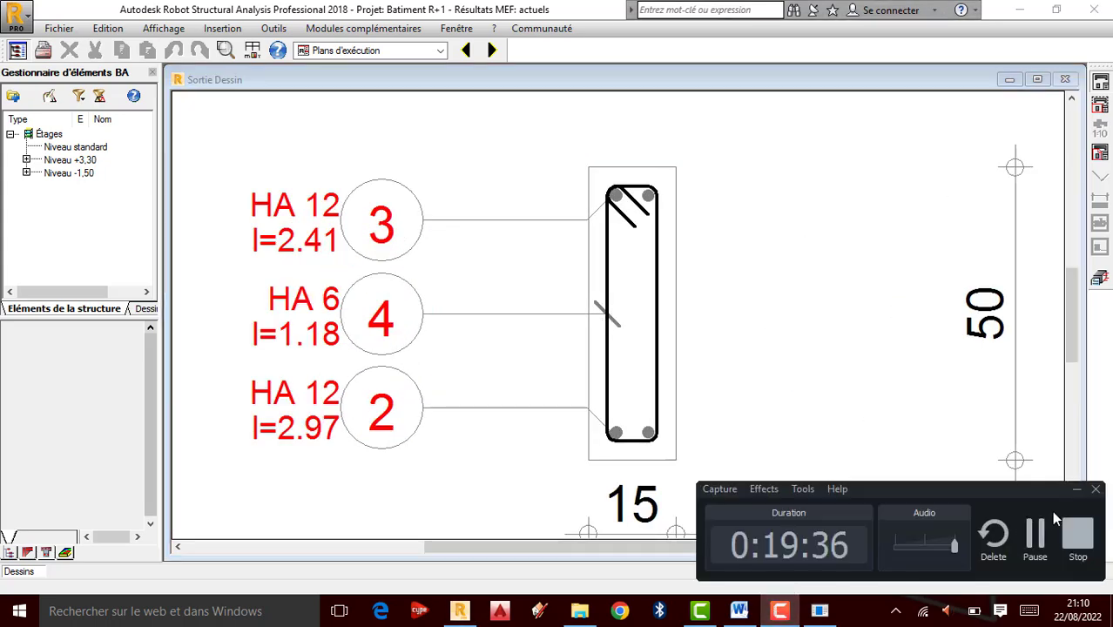
pyautogui.click(1077, 533)
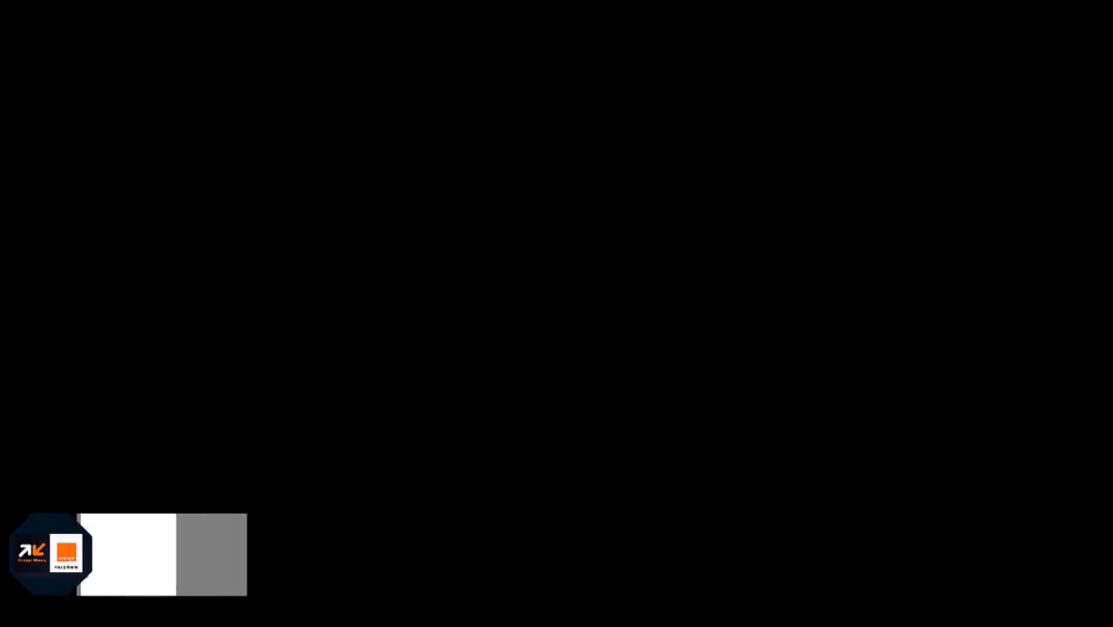